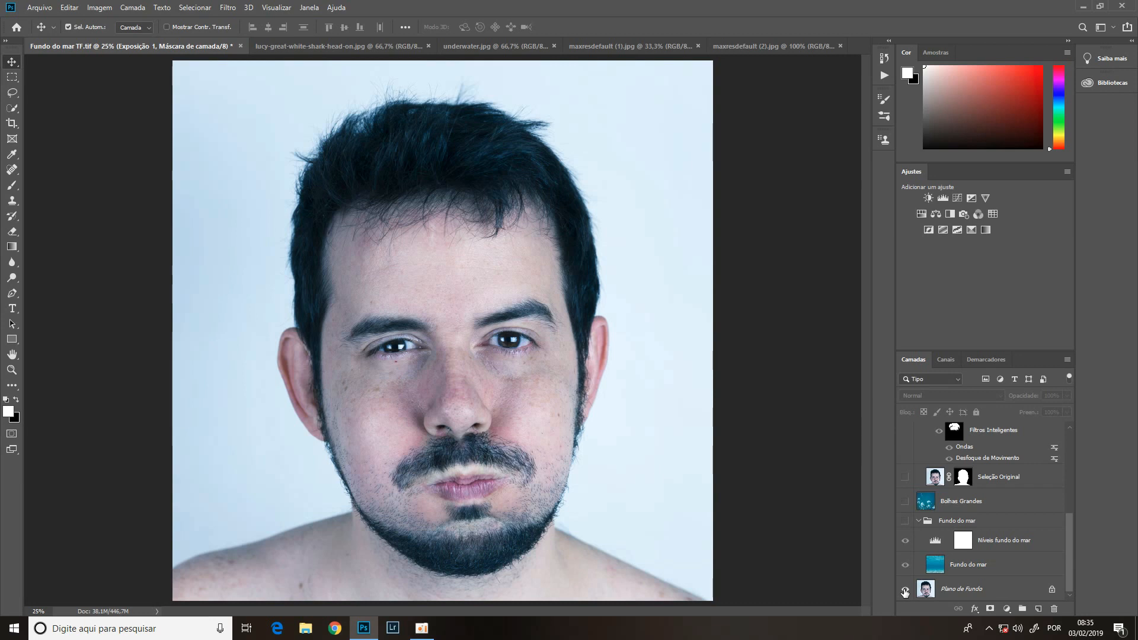
- Look through the source images: the shark, the underwater scene, and the two bubble photos maxresdefault (1).jpg and maxresdefault (2).jpg
left_click(344, 46)
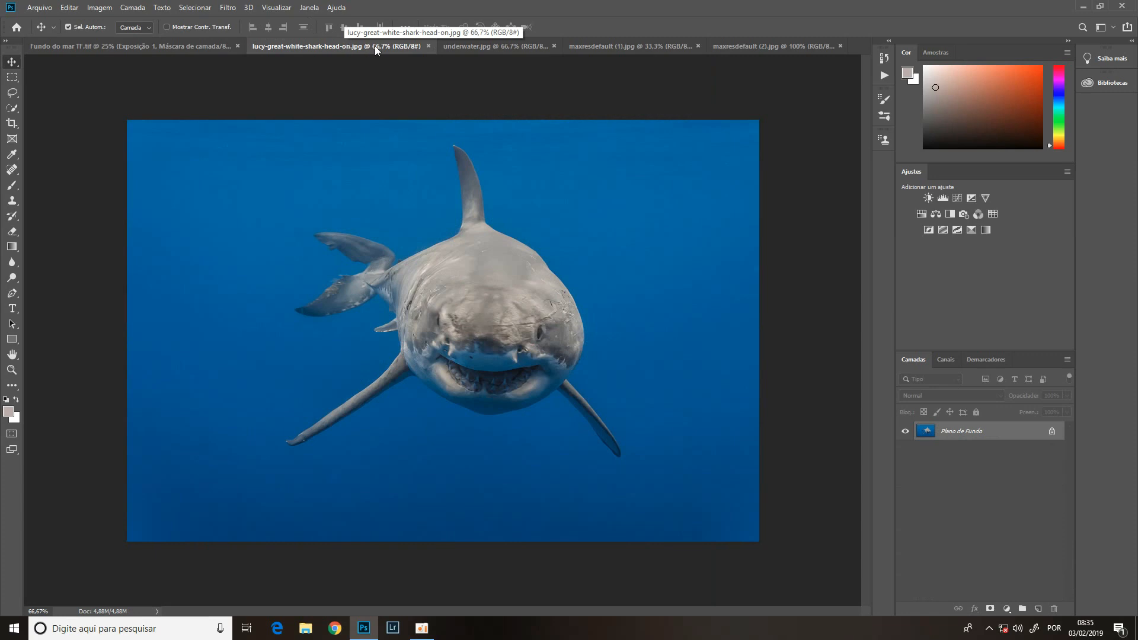
left_click(474, 46)
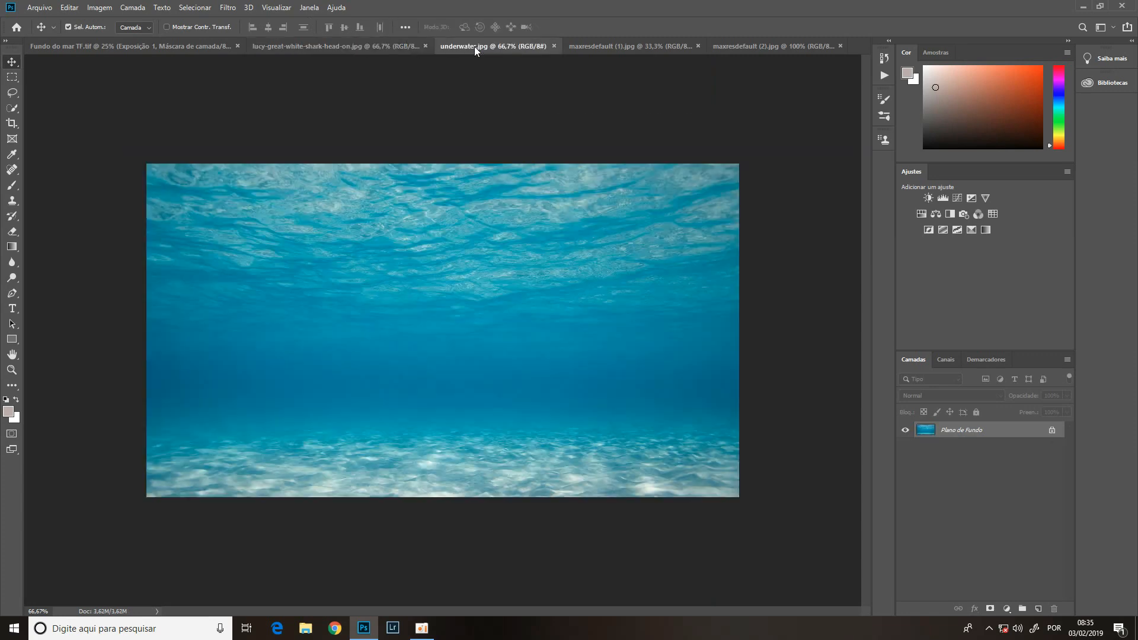
left_click(599, 48)
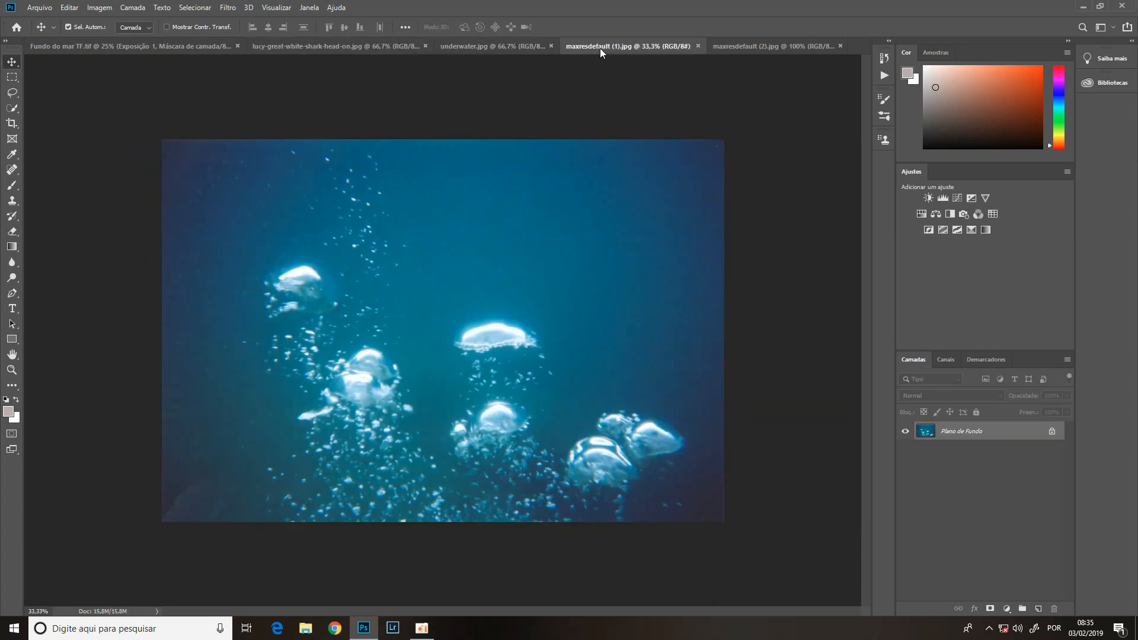
left_click(725, 47)
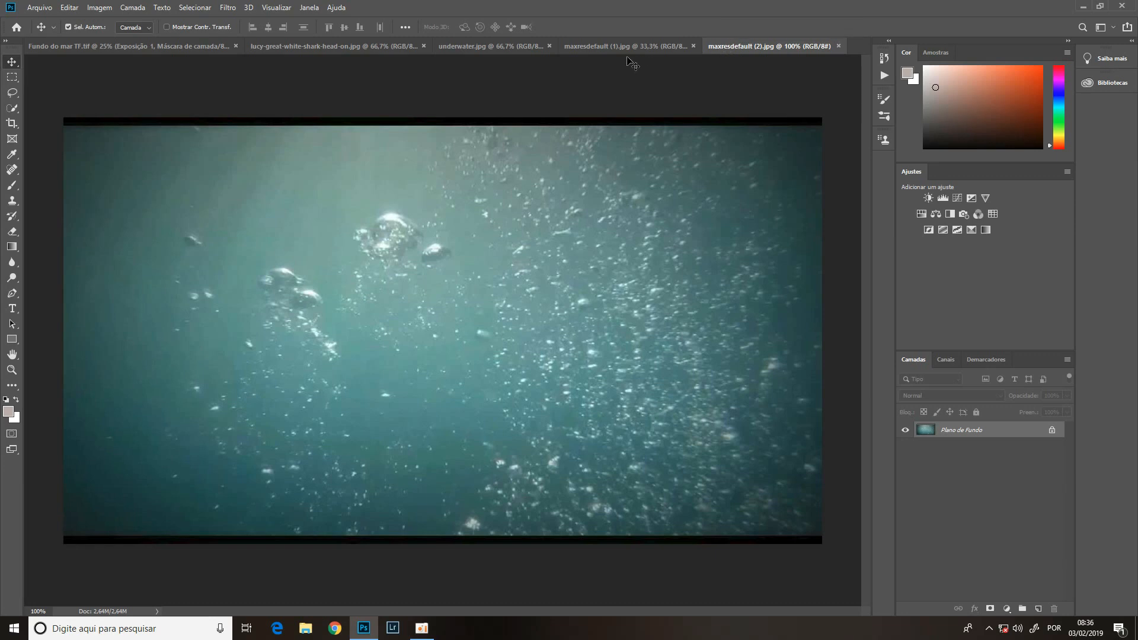
- Place the underwater.jpg image over the portrait in Fundo do mar TF.tif as a new layer
left_click(493, 50)
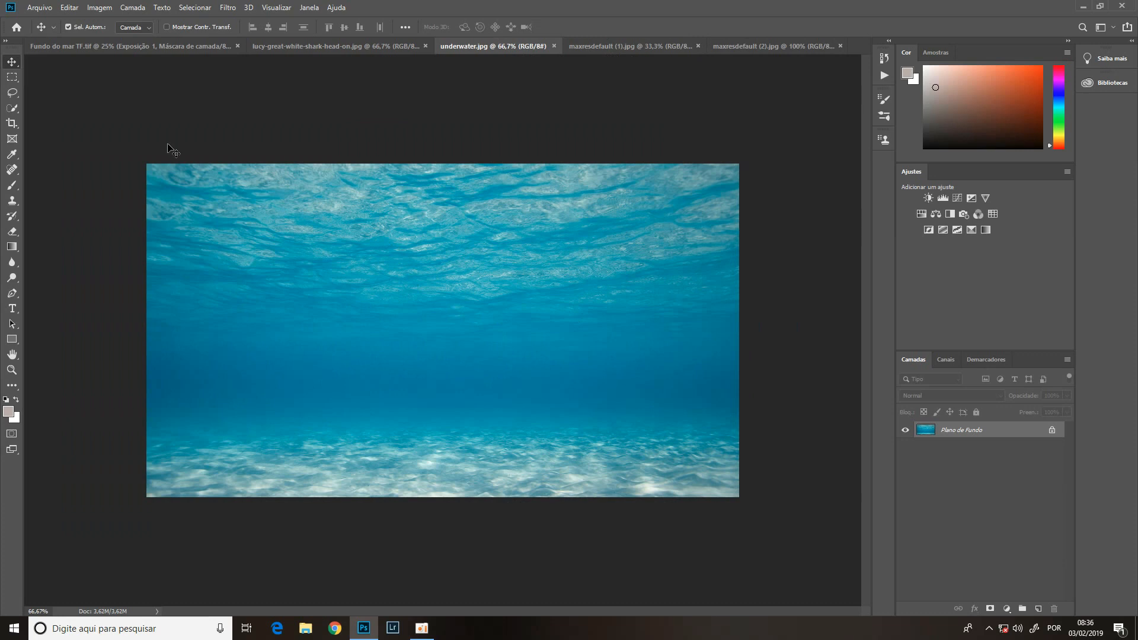
left_click(501, 290)
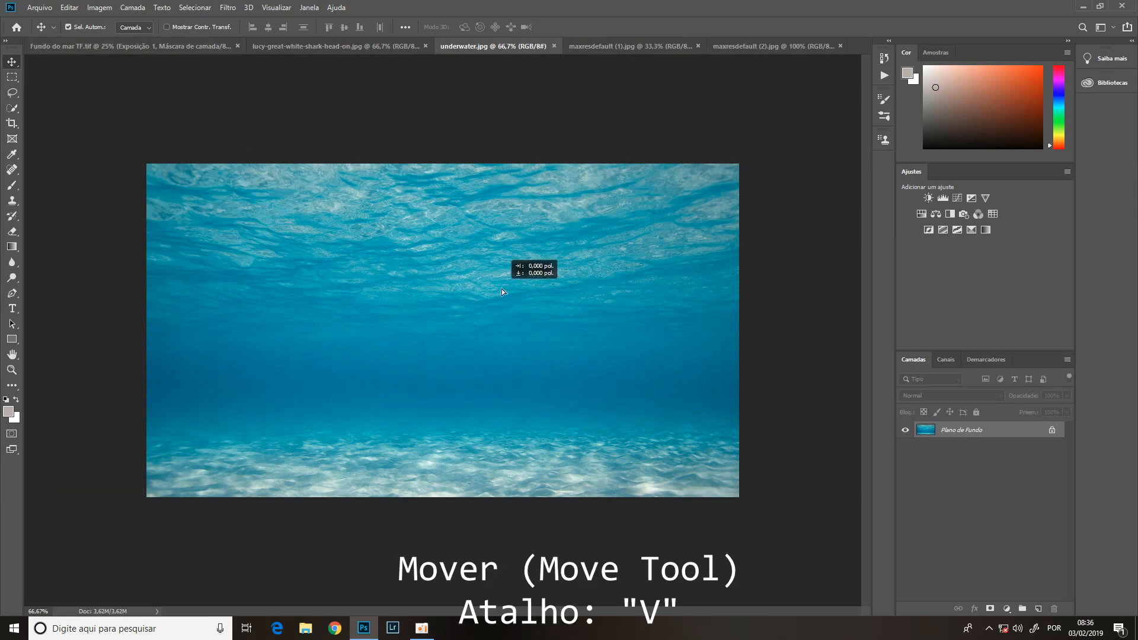
left_click_drag(501, 290, 466, 328)
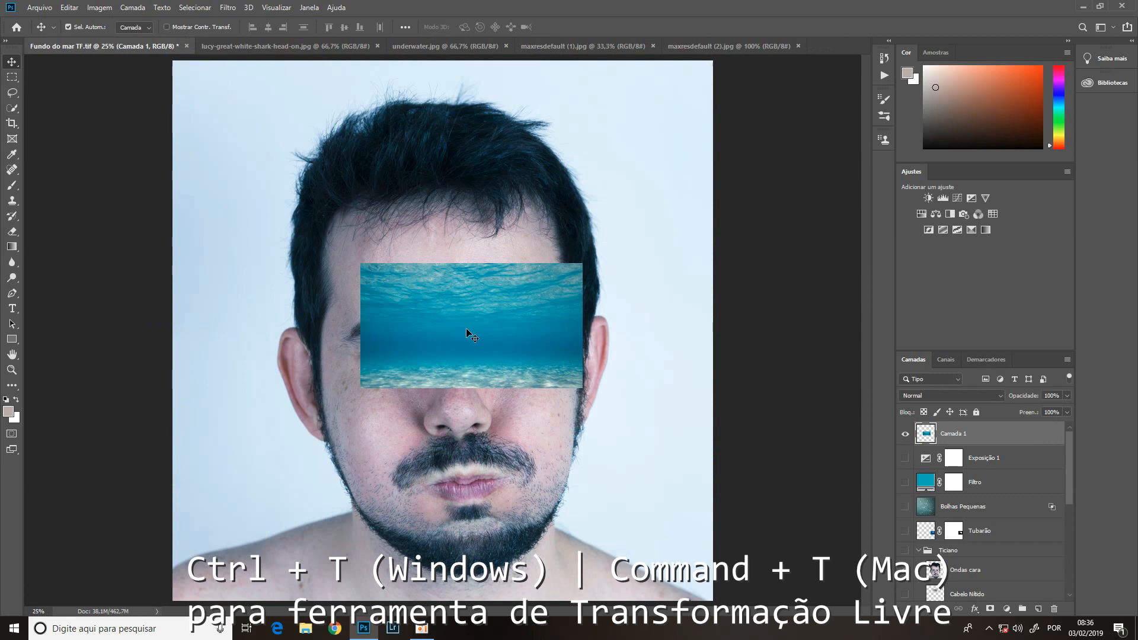
- Enlarge the placed underwater layer proportionally with Free Transform to about 453% so it covers the whole canvas
key("ctrl+t")
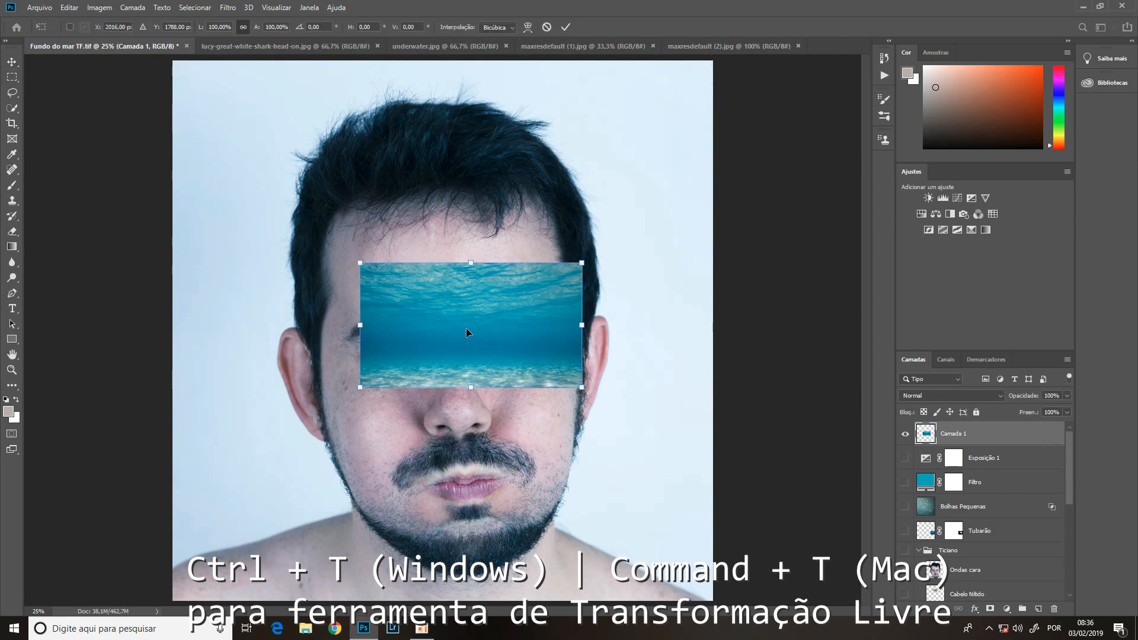
left_click_drag(581, 263, 892, 14)
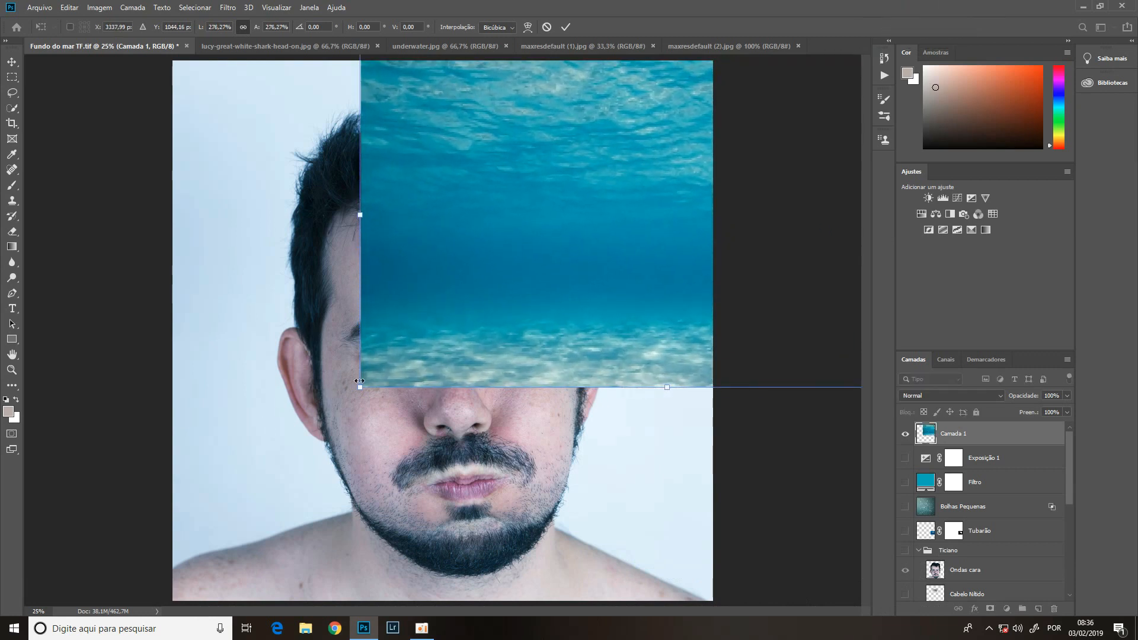
left_click_drag(359, 391, 18, 595)
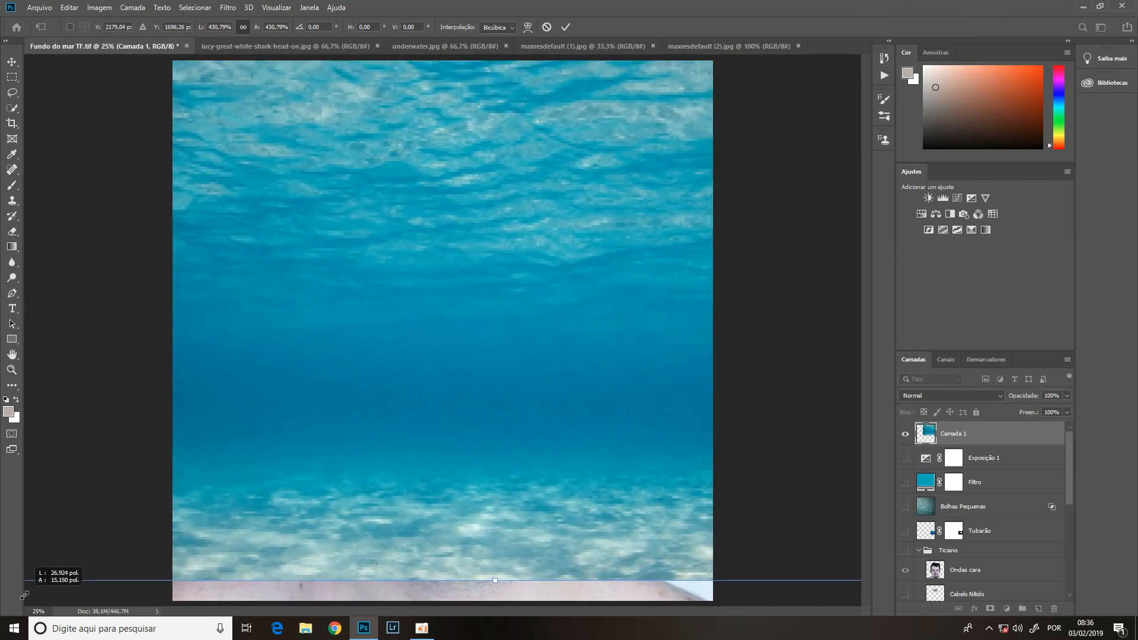
key("ctrl+0")
key("ctrl+0")
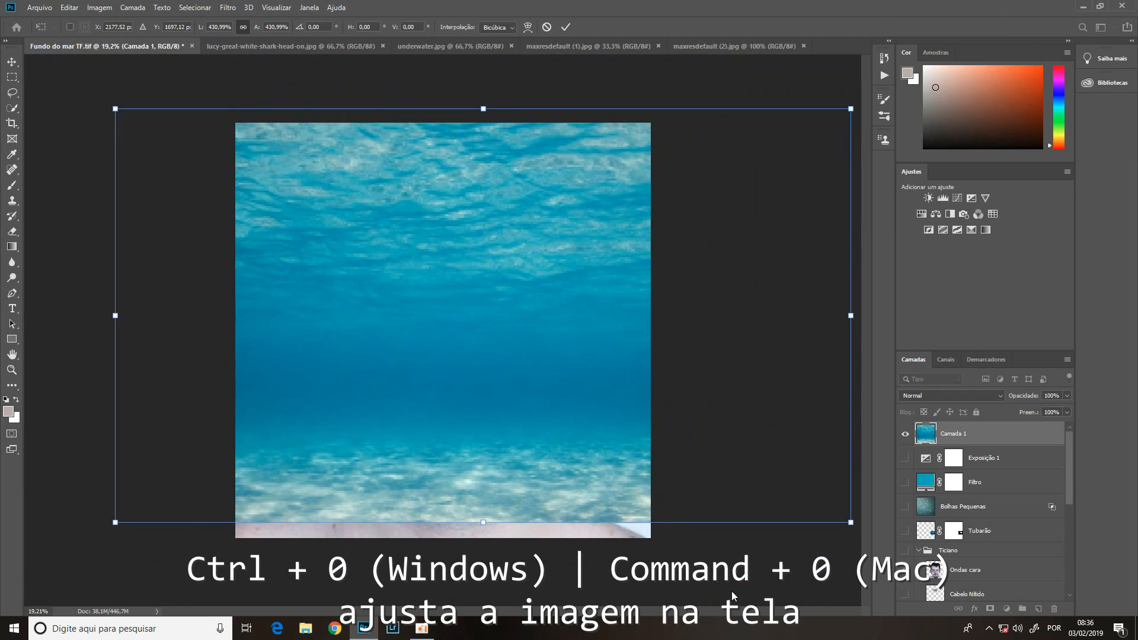
left_click_drag(115, 522, 77, 543)
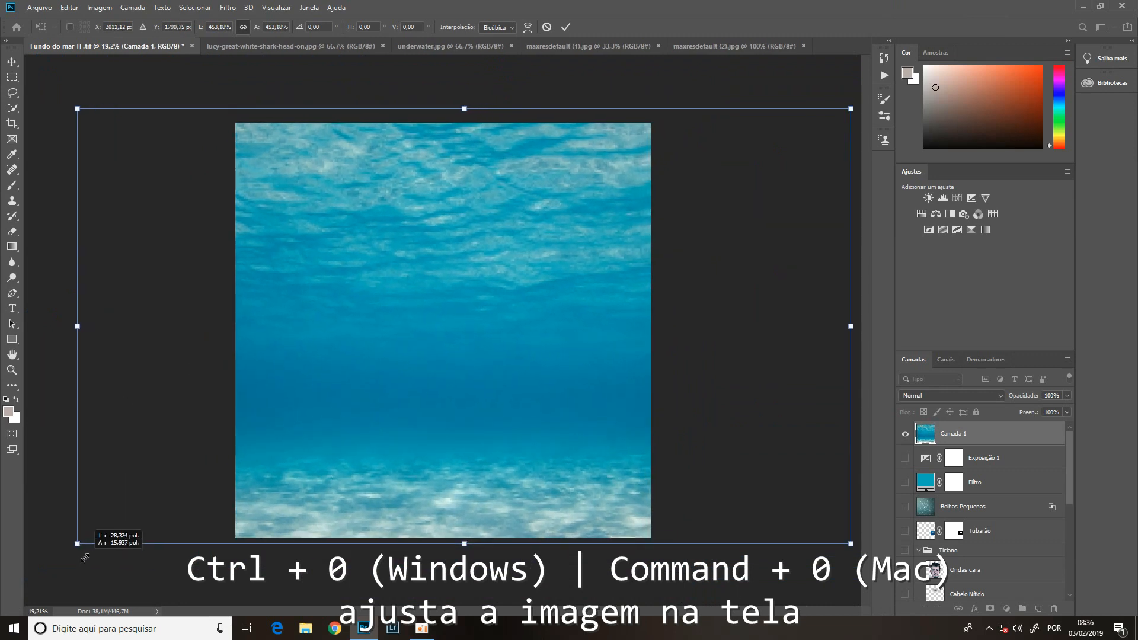
key("Return")
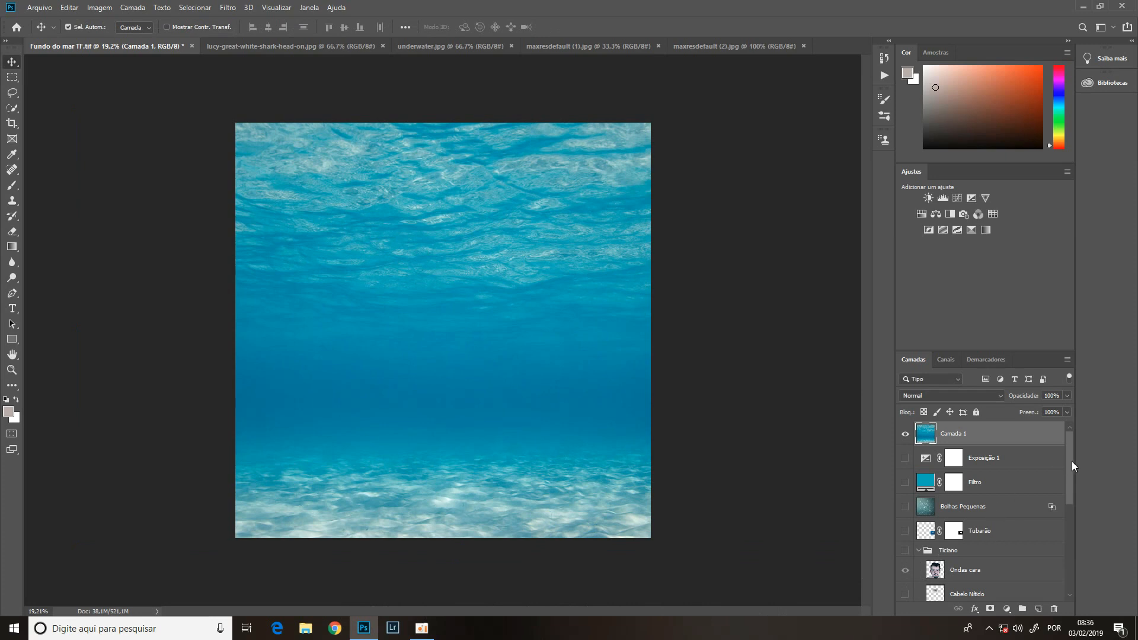
- Delete the newly placed underwater layer Camada 1, keeping the prepared Fundo do mar layer
left_click_drag(1068, 464, 1065, 559)
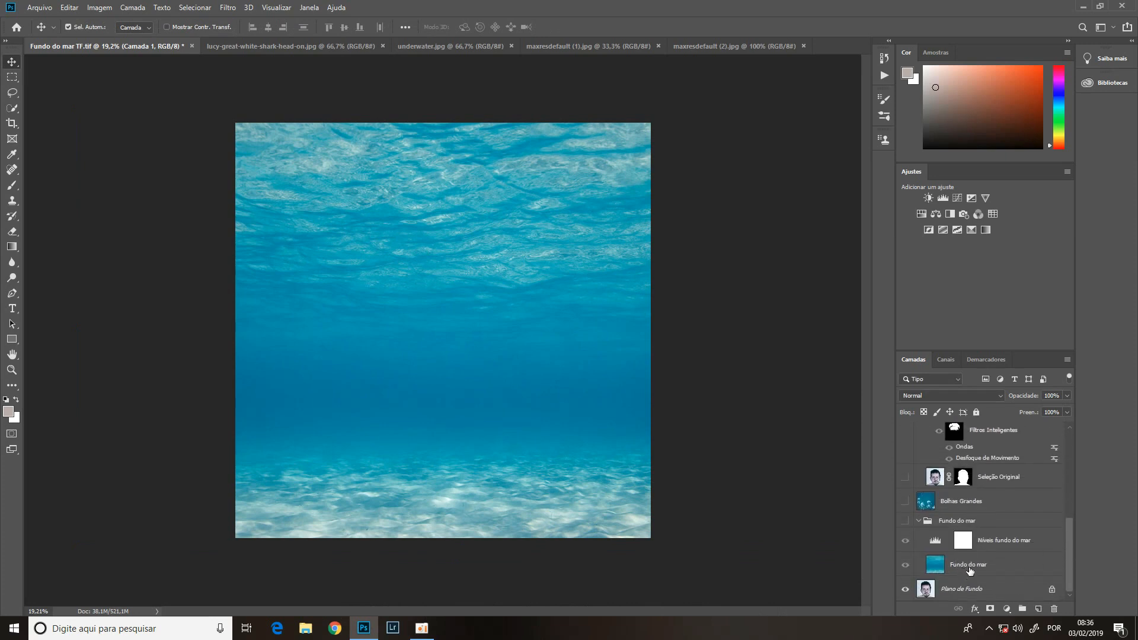
left_click_drag(1070, 544, 1071, 448)
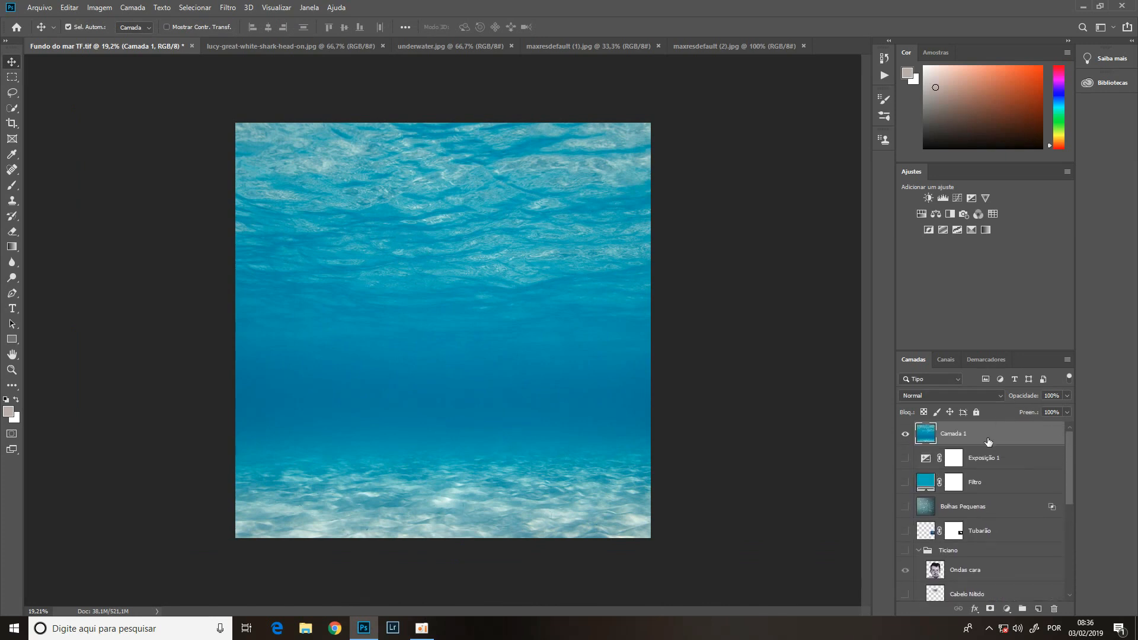
key("Delete")
- Turn on the Fundo do mar group and its Níveis fundo do mar adjustment, and open the adjustment's Levels settings
left_click_drag(1069, 465, 1068, 553)
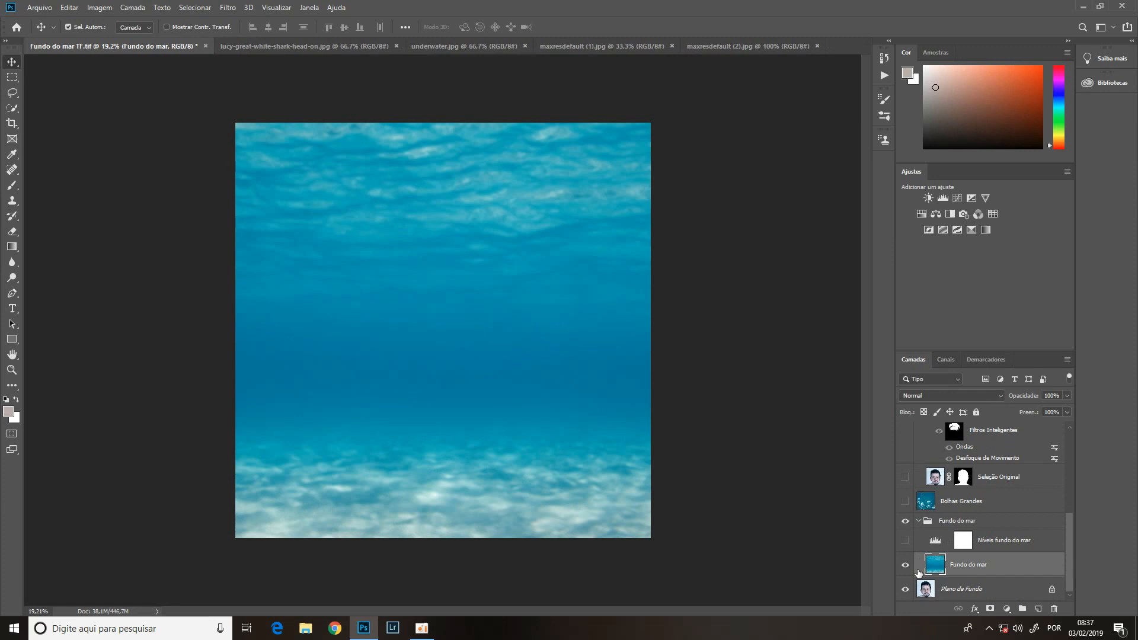
left_click(905, 541)
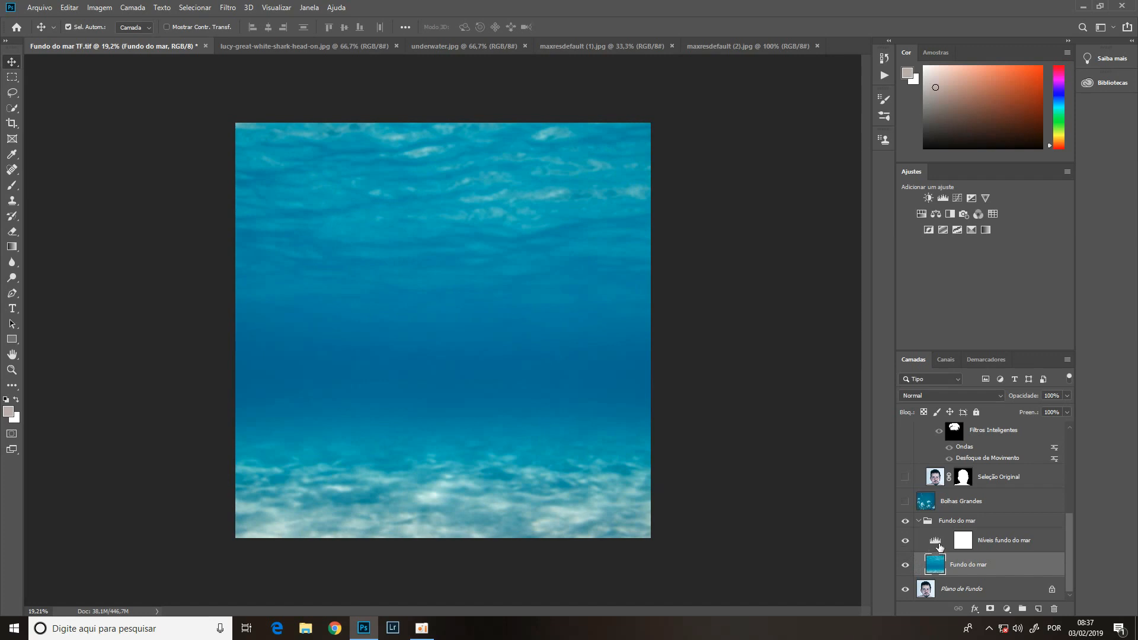
left_click(937, 545)
double_click(936, 541)
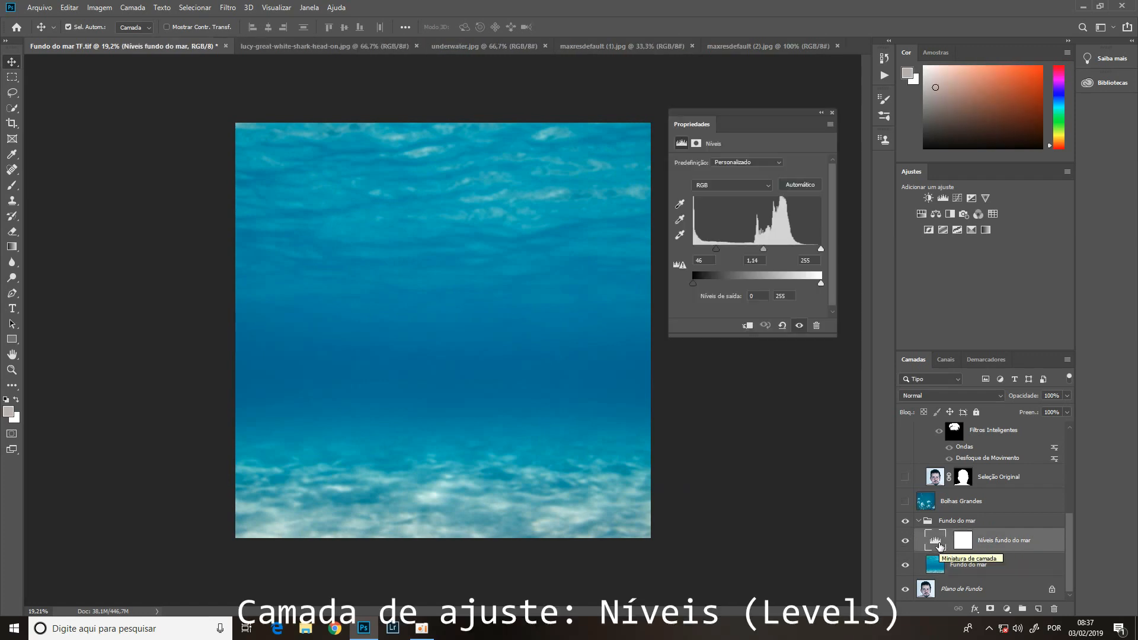
left_click(963, 540)
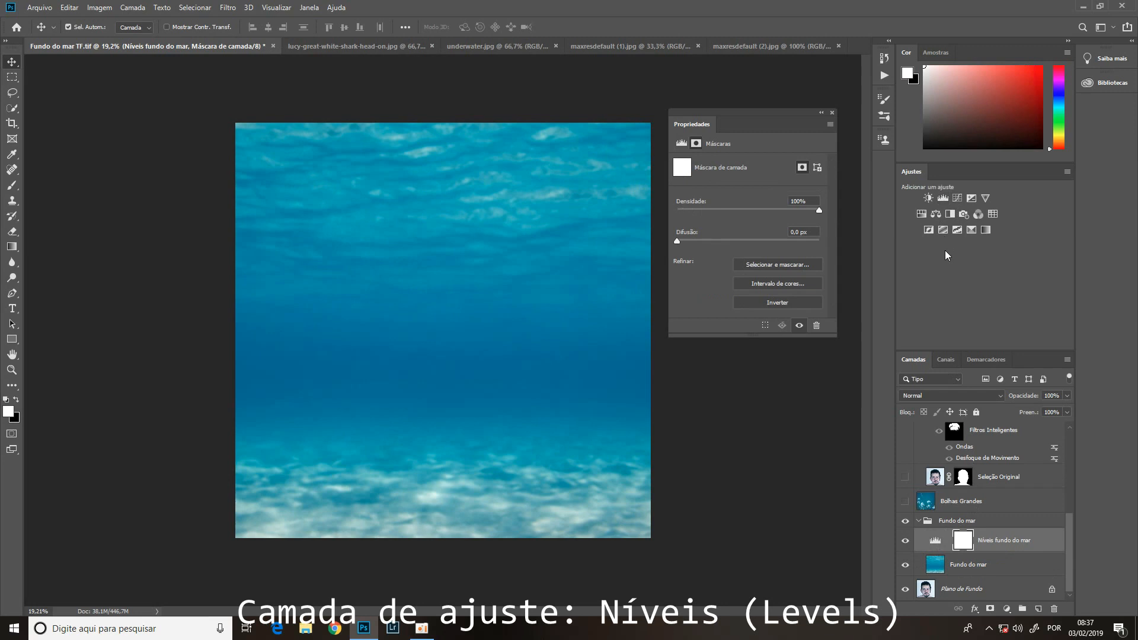
left_click(935, 544)
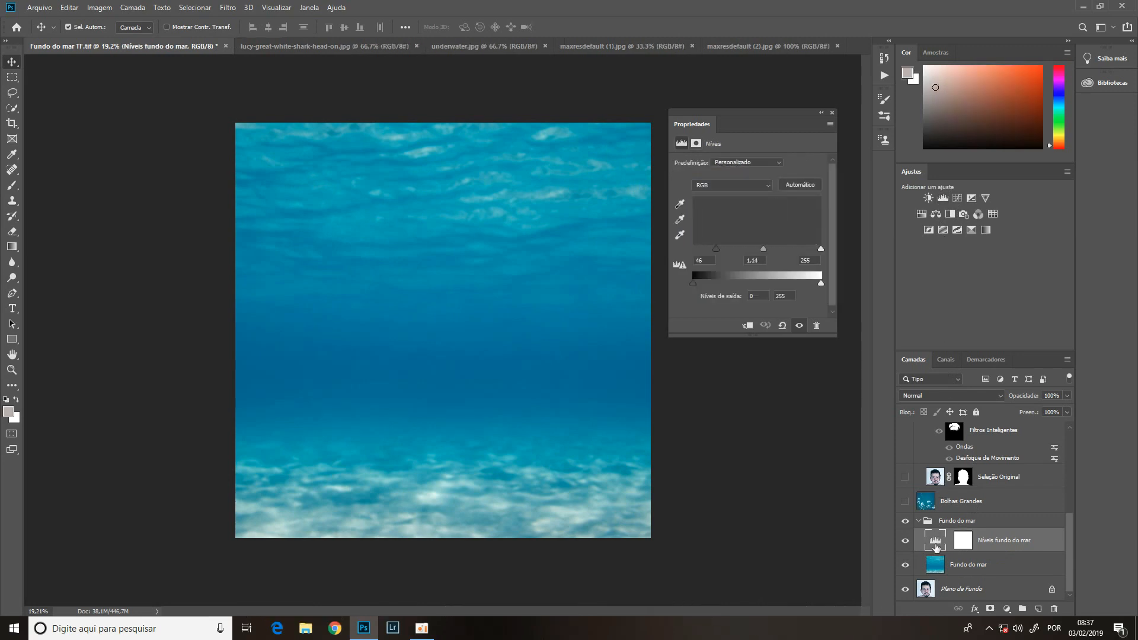
- Lower the black input level of the Níveis fundo do mar adjustment to 0
left_click_drag(713, 247, 716, 247)
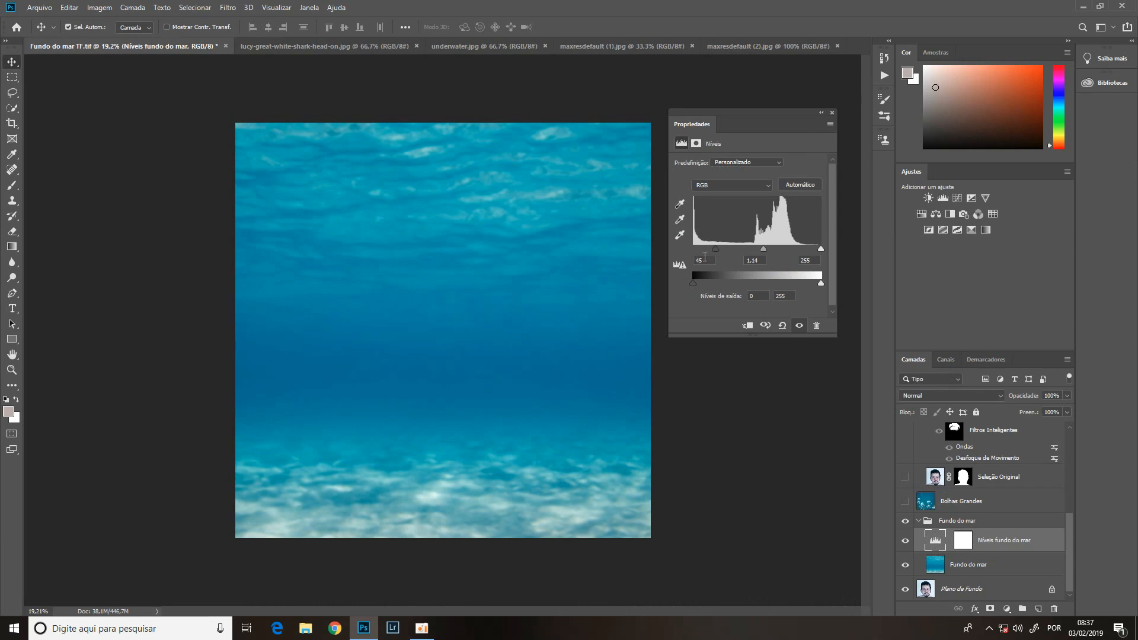
key("Down")
key("Down")
key("Down")
key("Down")
key("Down")
key("Down")
key("Down")
key("Down")
key("Down")
key("Down")
key("Down")
key("Down")
key("Down")
key("Down")
key("Down")
key("Down")
key("Down")
key("Down")
key("Down")
key("Down")
key("Down")
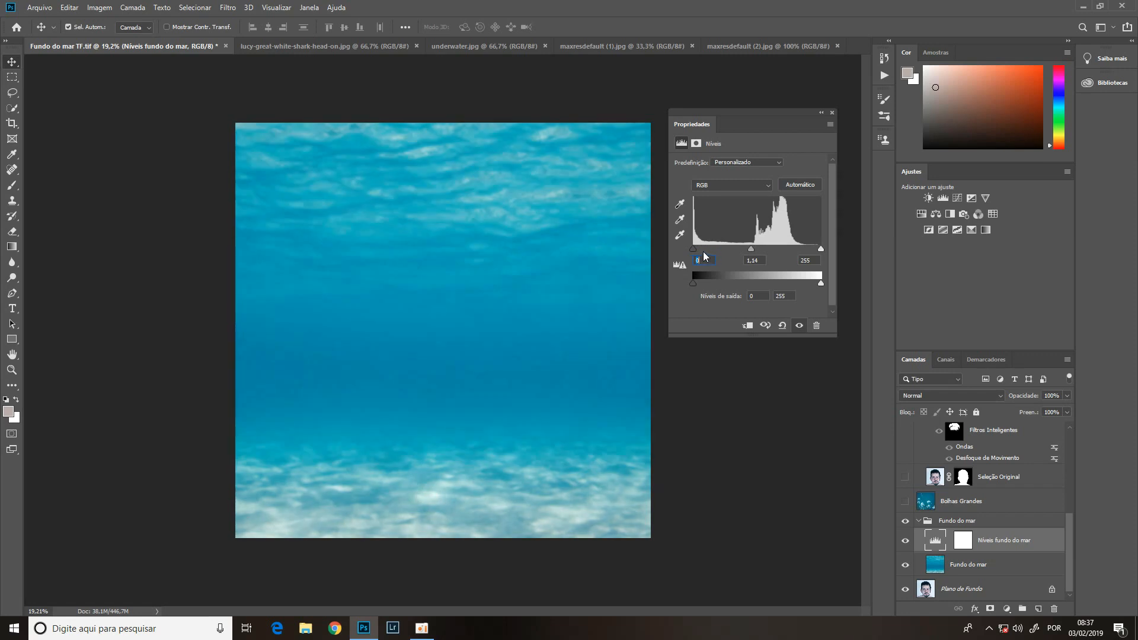
- Raise the black input level of the Níveis fundo do mar adjustment to 46
key("Up")
key("Up")
key("Up")
key("Up")
key("Up")
key("Up")
key("Up")
key("Up")
key("Up")
key("Up")
key("Up")
key("Up")
key("Up")
key("Up")
key("Up")
key("Up")
key("Up")
key("Up")
key("Up")
key("Up")
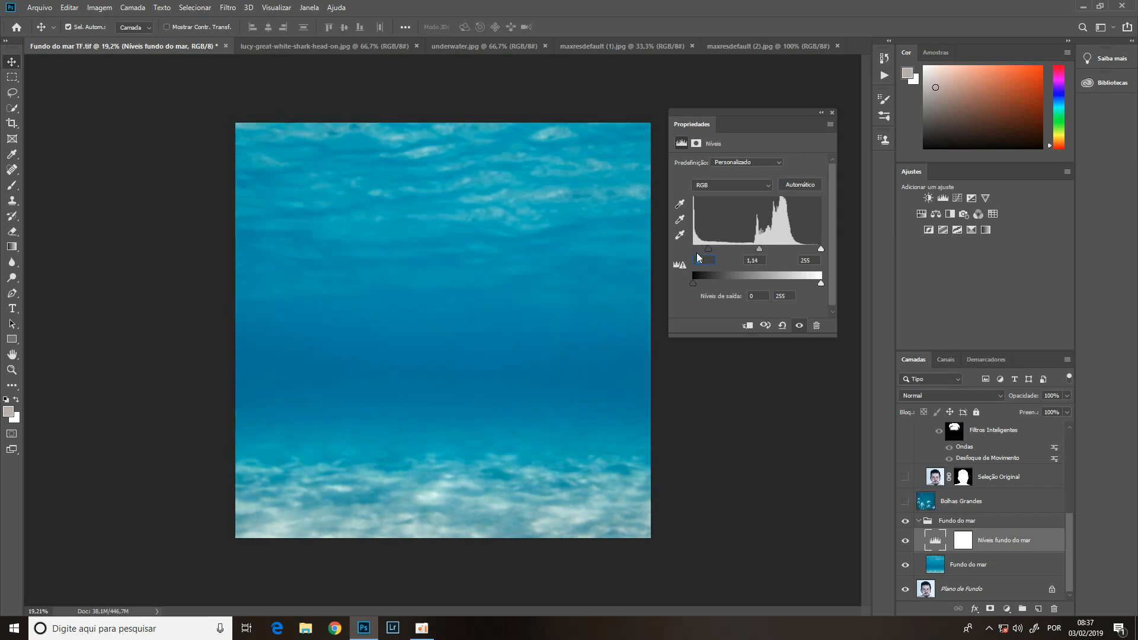
key("Up")
key("Up")
key("Up")
key("Up")
key("Up")
key("Up")
key("Up")
key("Up")
key("Up")
key("Up")
key("Up")
key("Up")
key("Up")
key("Up")
key("Up")
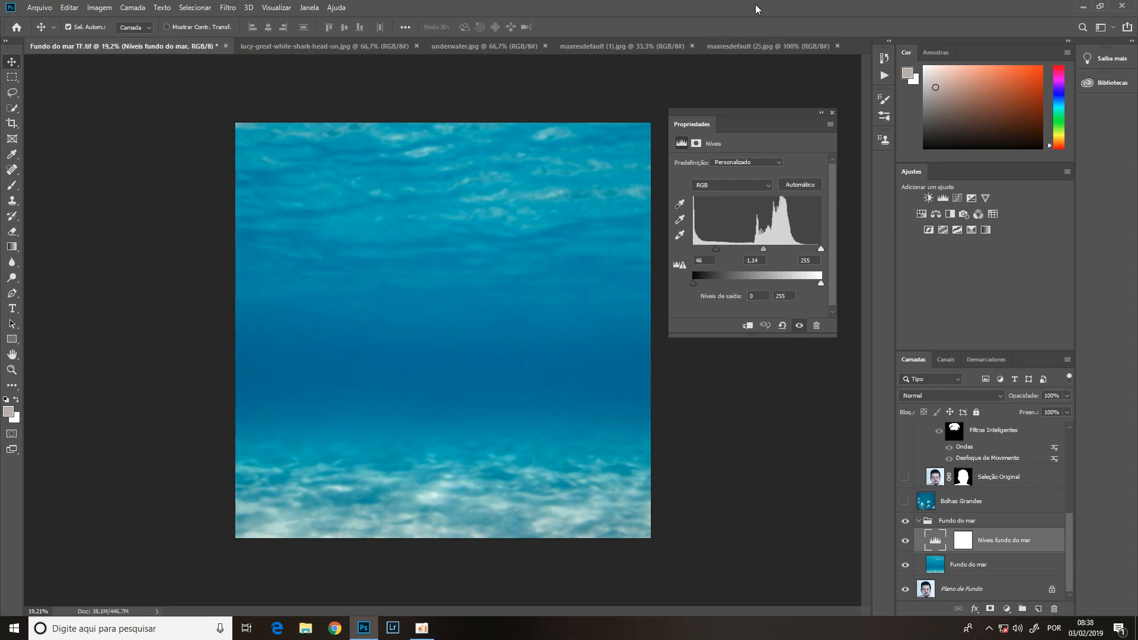
- Compare the background with and without the Níveis fundo do mar adjustment, and collapse the Fundo do mar group
left_click(905, 542)
left_click(906, 541)
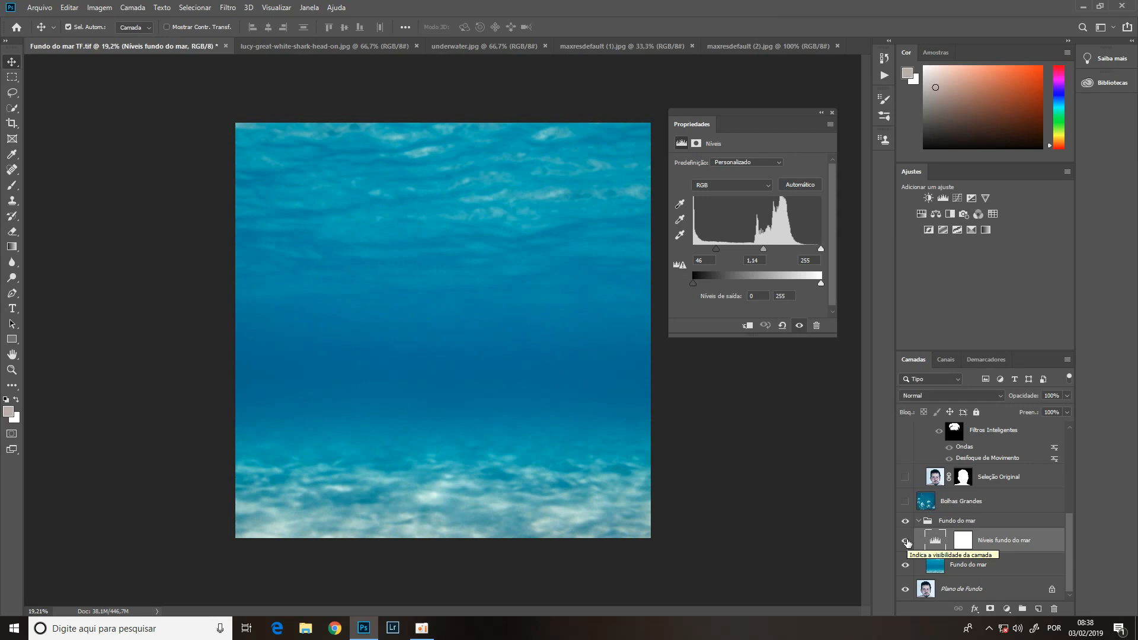
left_click(983, 573, "shift")
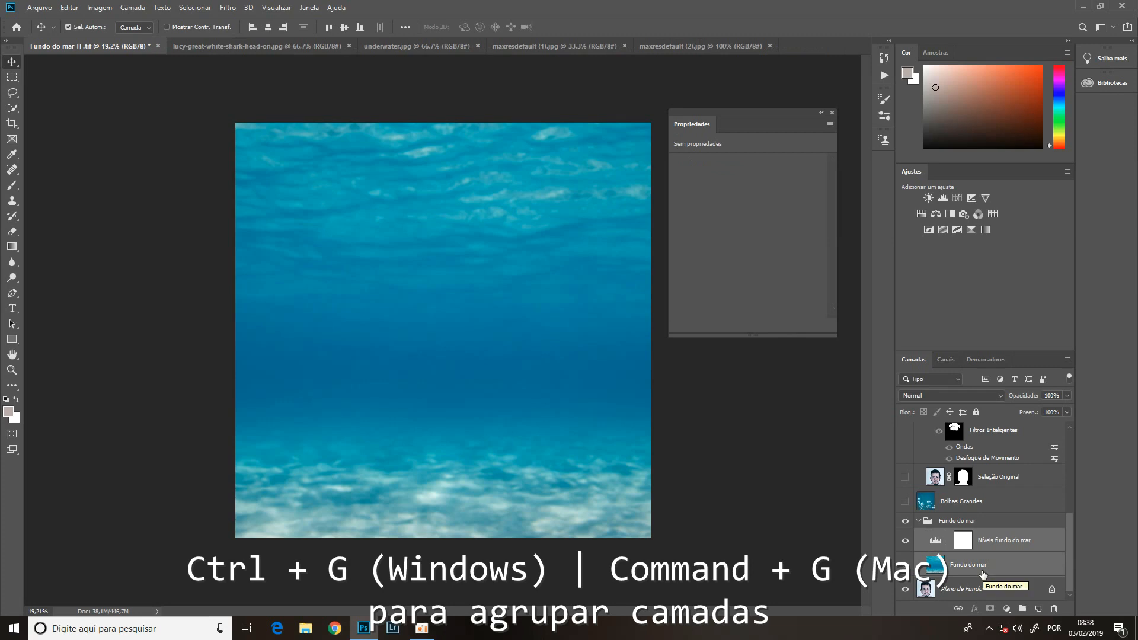
left_click(917, 521)
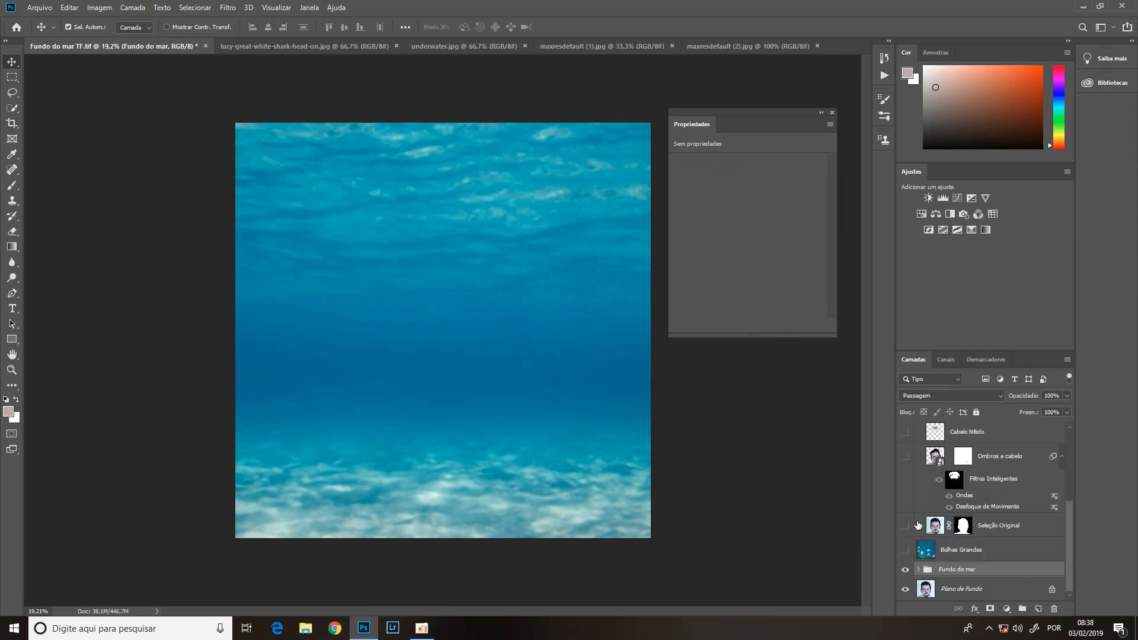
- Compare the Fundo do mar group against the original portrait and check the large-bubble source image maxresdefault (1).jpg
left_click(905, 569)
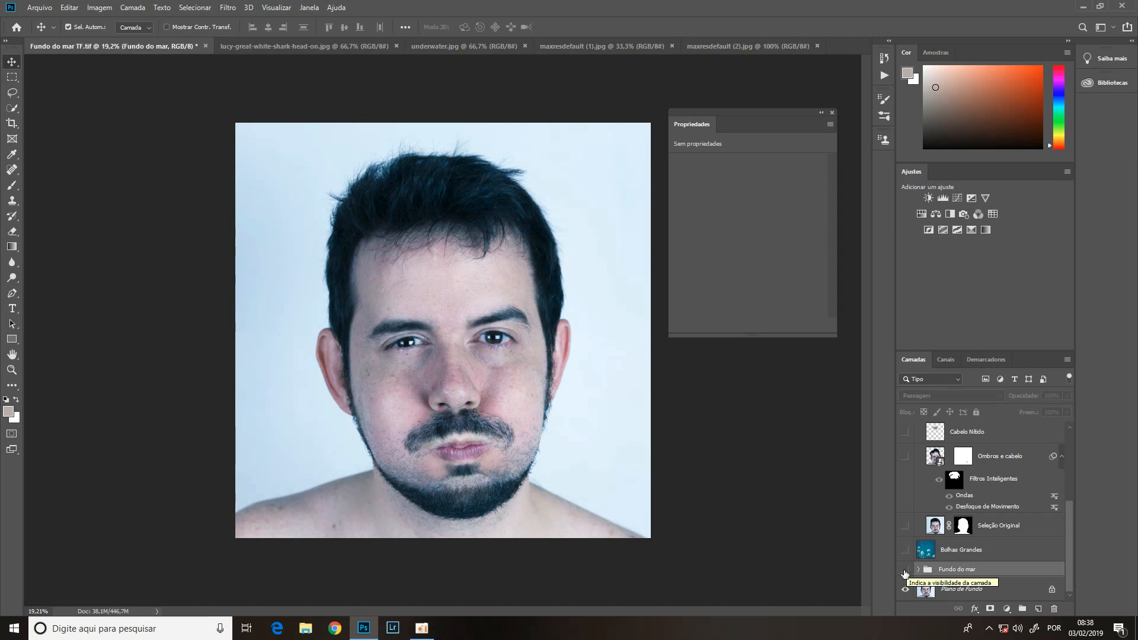
left_click(905, 570)
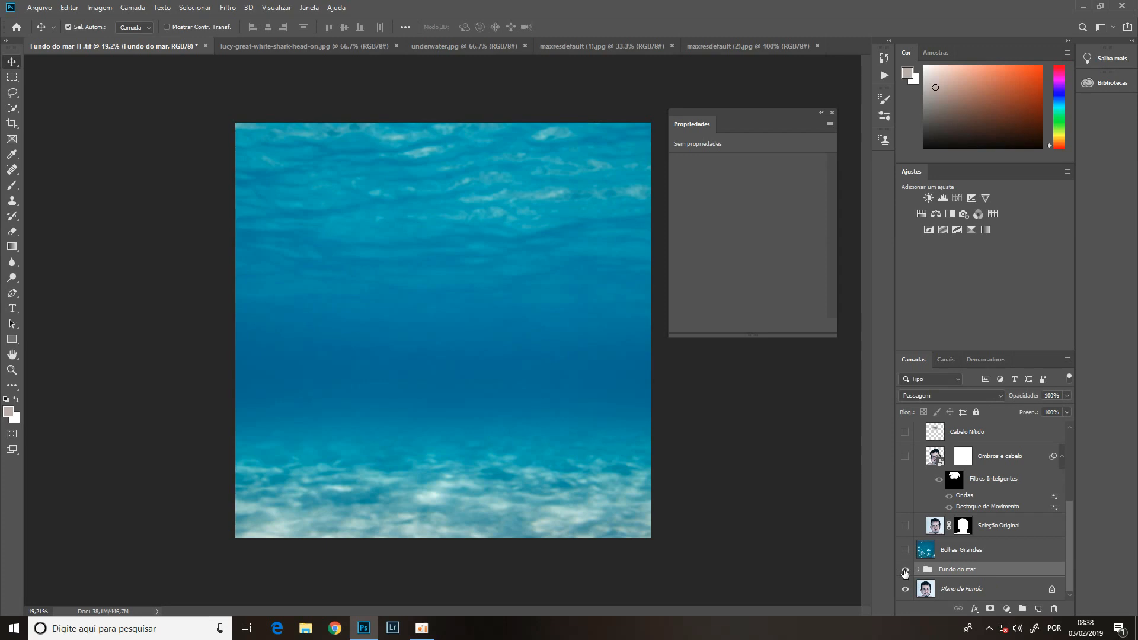
left_click(955, 592)
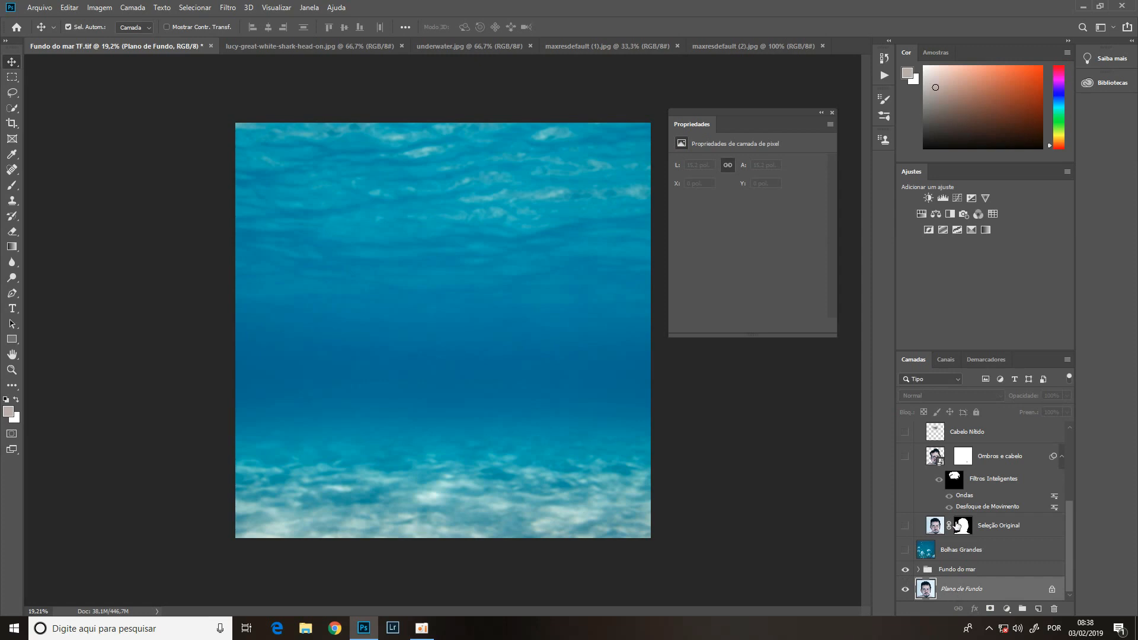
left_click(577, 45)
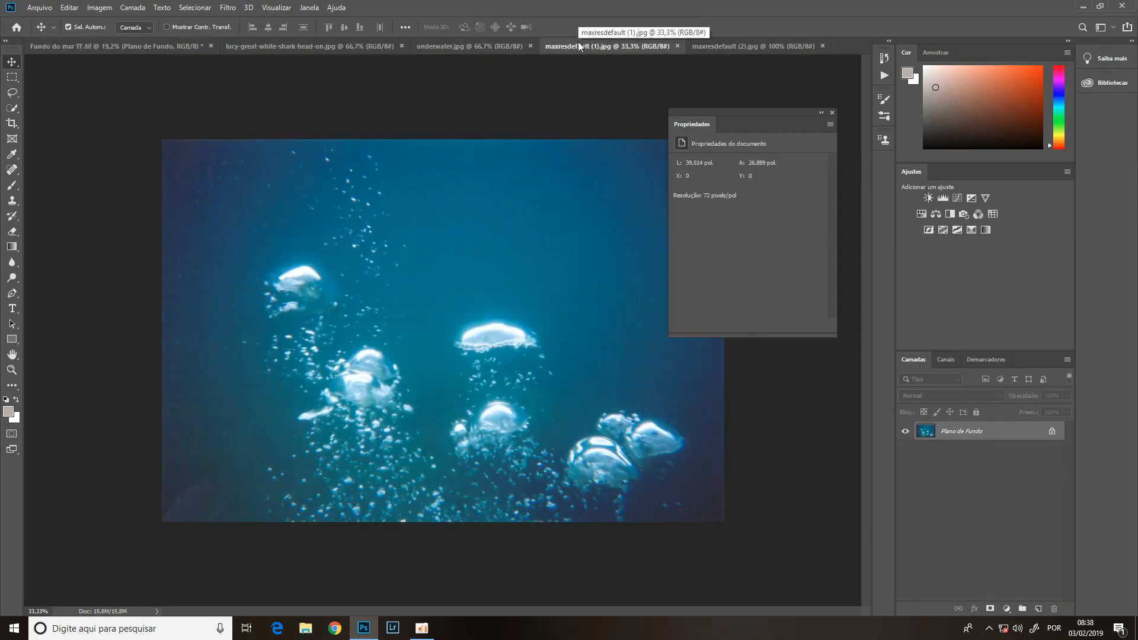
left_click(165, 47)
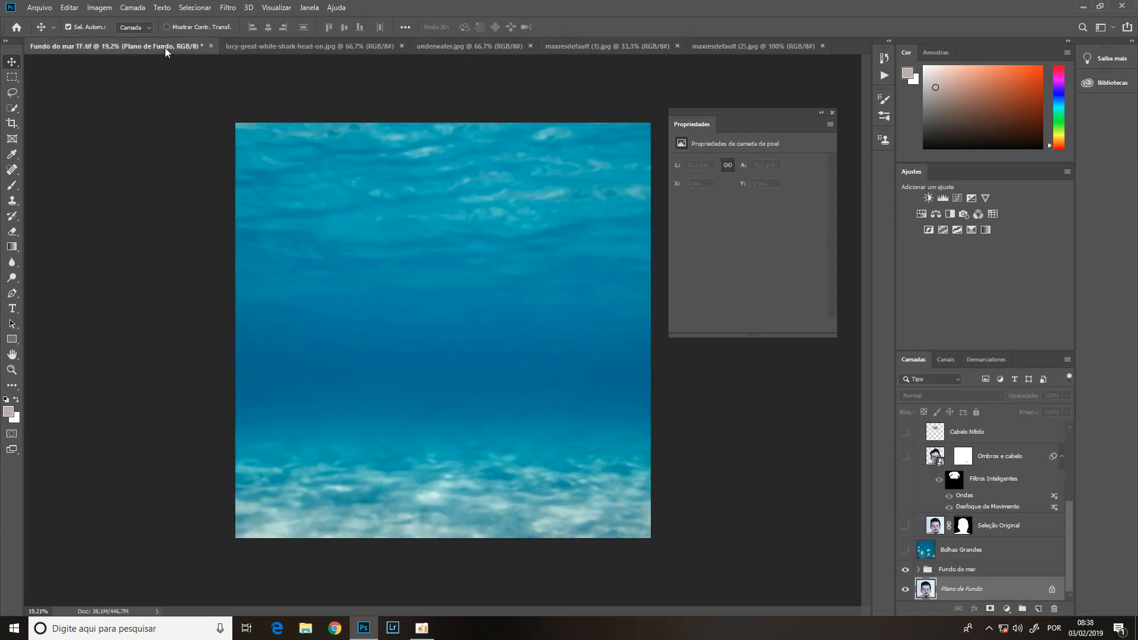
- Show the Bolhas Grandes layer and try the Normal blend mode on it
left_click(905, 551)
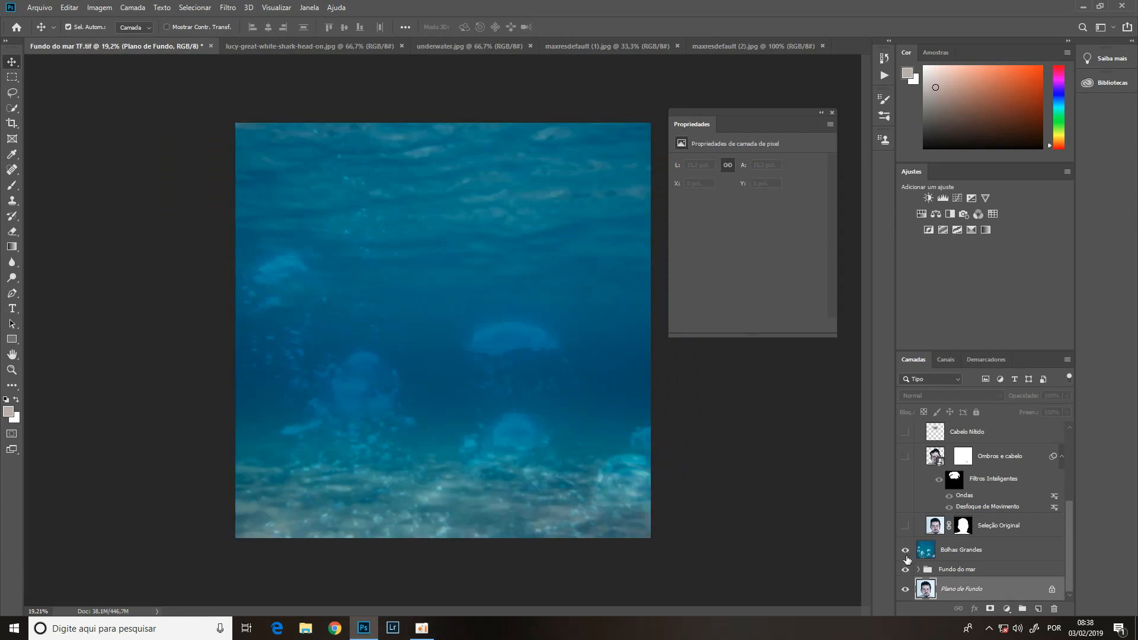
left_click(950, 555)
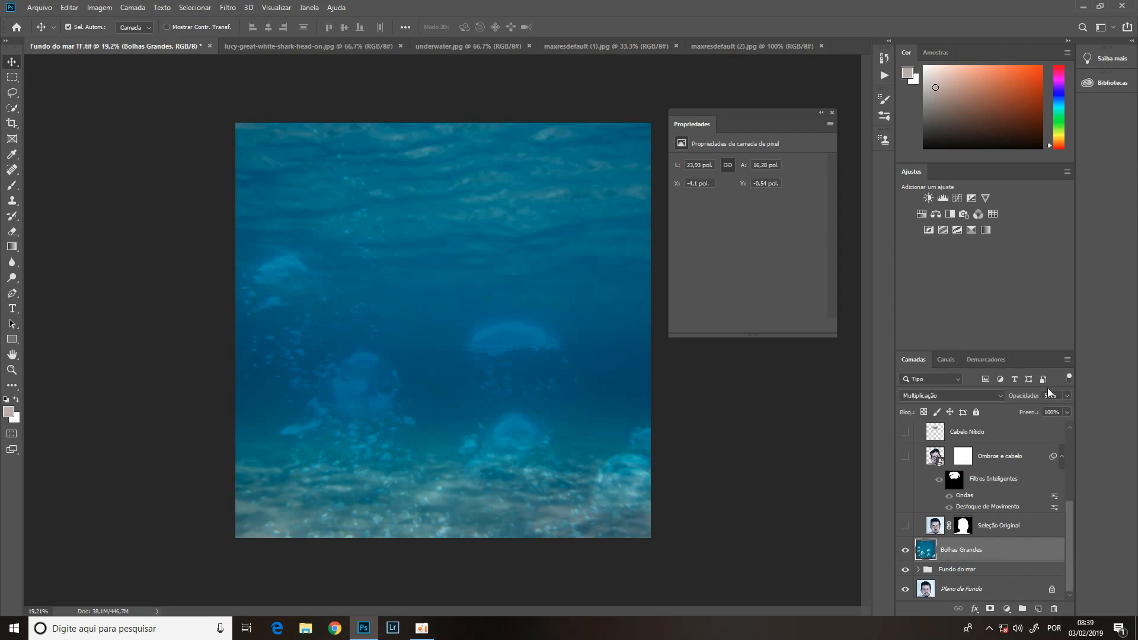
left_click(962, 393)
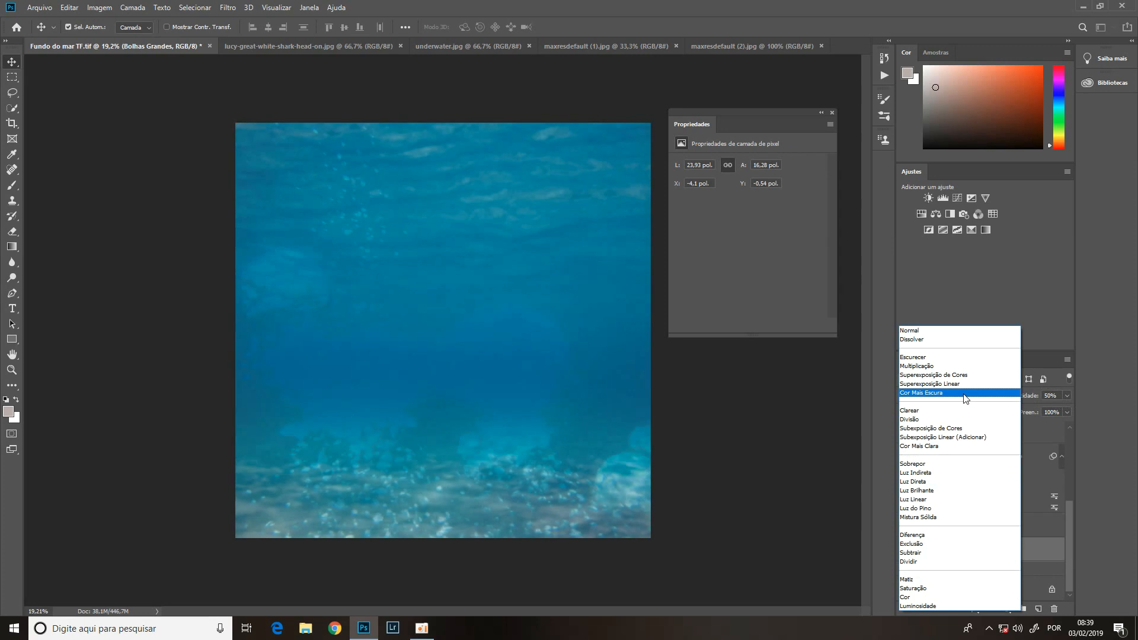
left_click(960, 332)
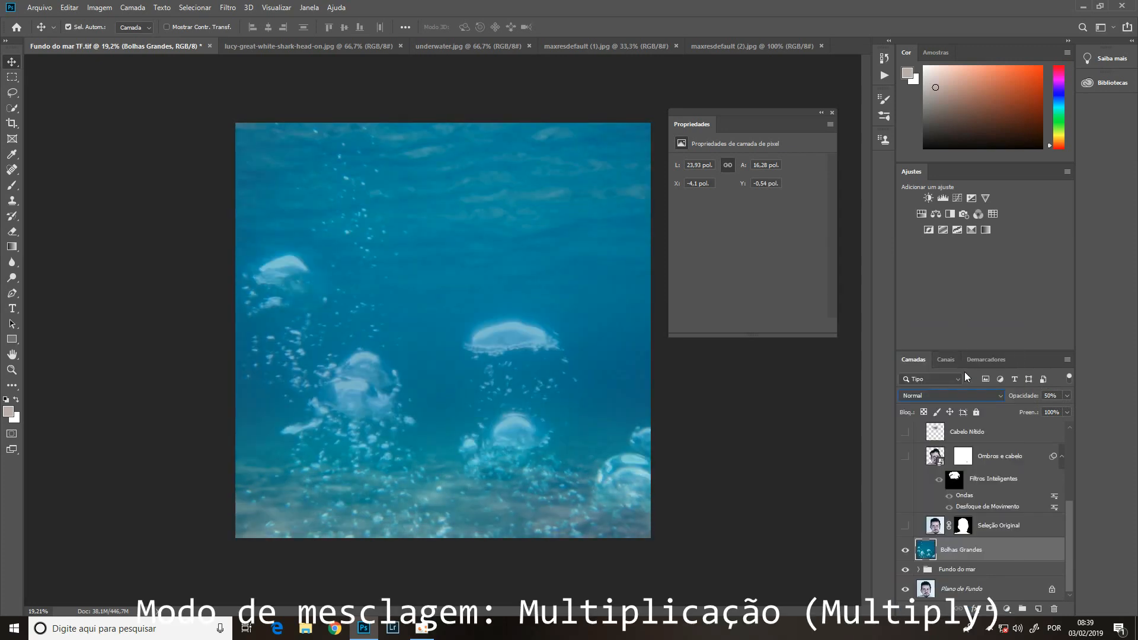
- Set the Bolhas Grandes blend mode to Multiplicação and compare the image with and without the layer
left_click(976, 398)
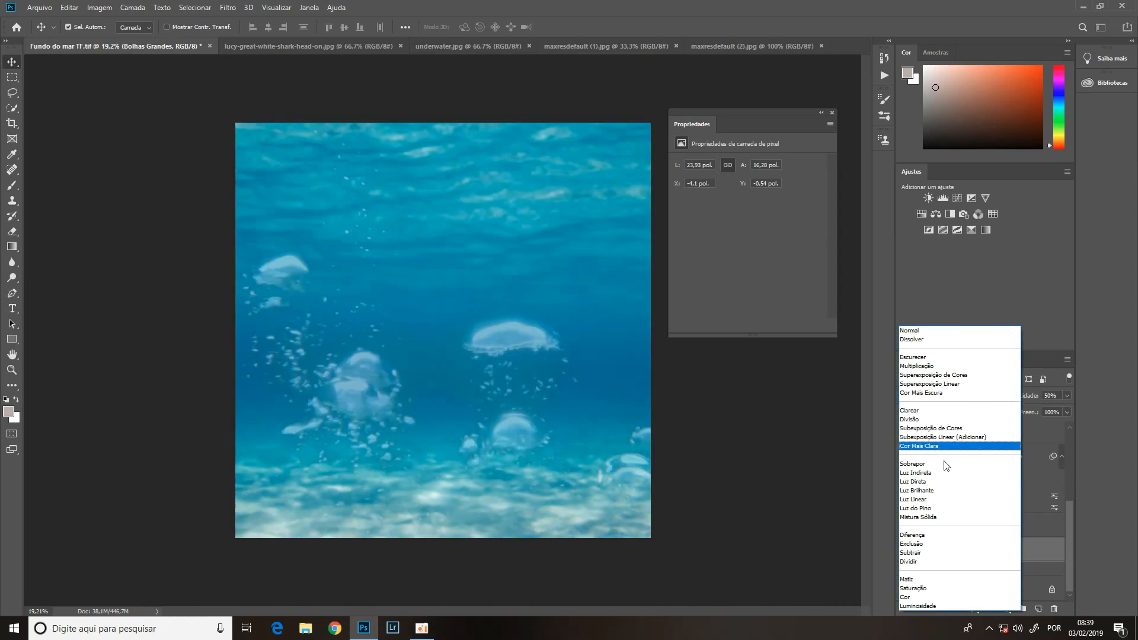
left_click(923, 366)
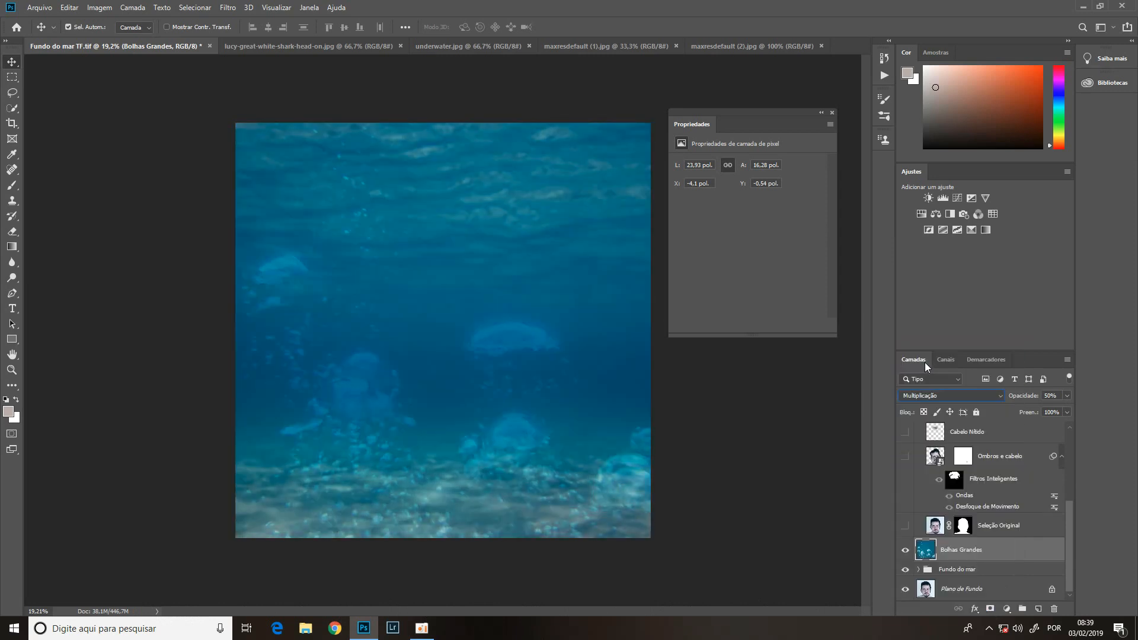
left_click(905, 550)
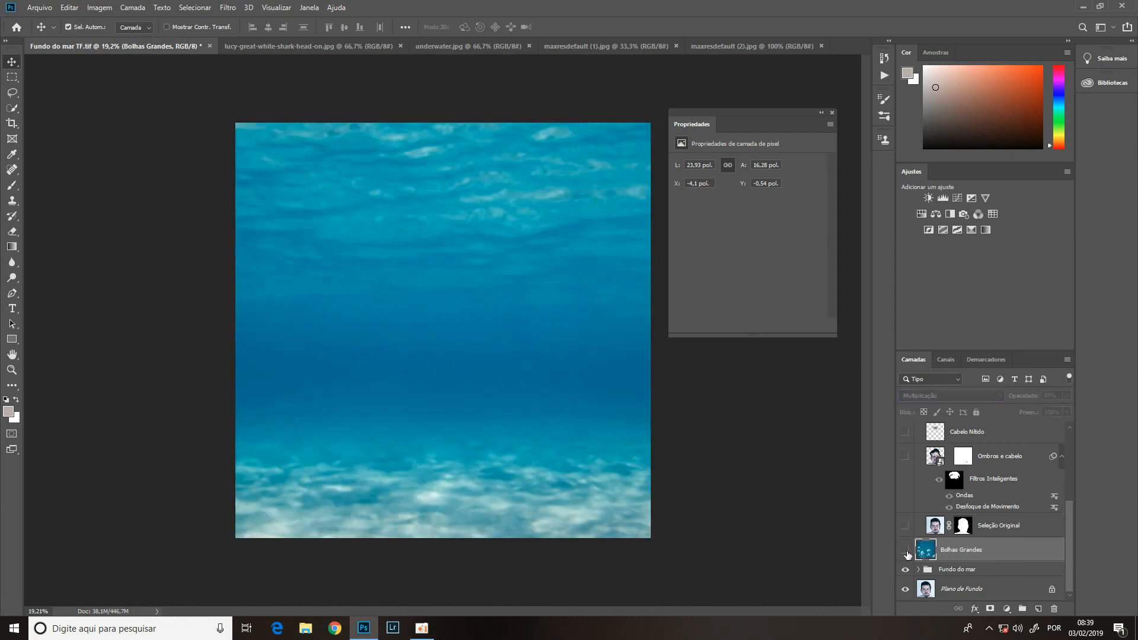
left_click(905, 550)
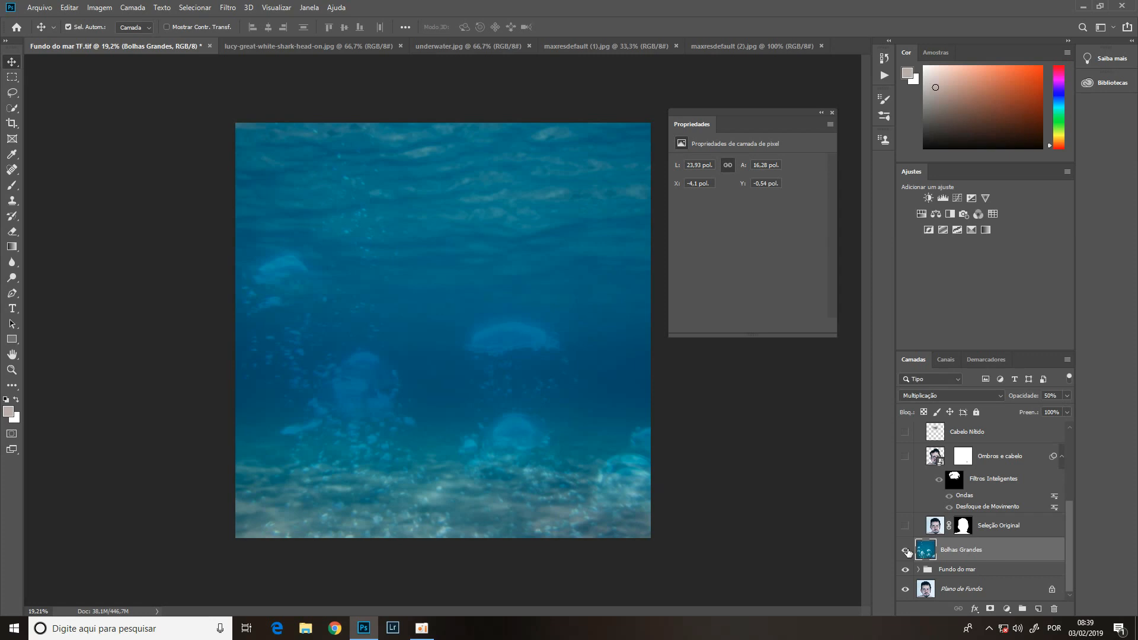
- Show the Seleção Original cutout over the underwater background and select its layer mask
left_click(953, 593)
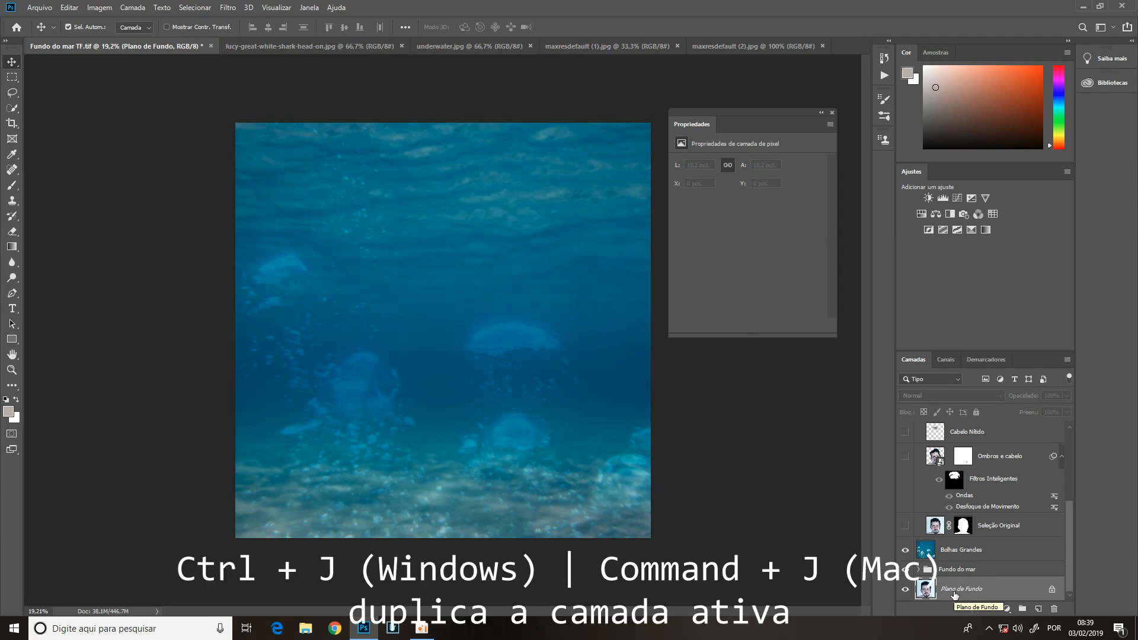
left_click(905, 526)
left_click(939, 525)
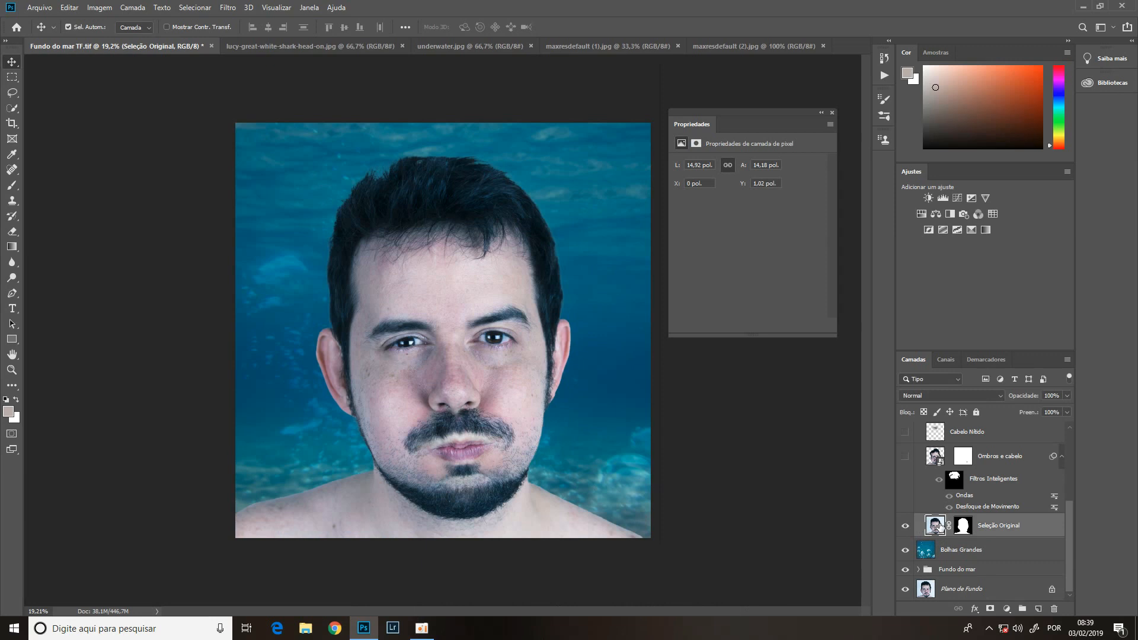
left_click(967, 530)
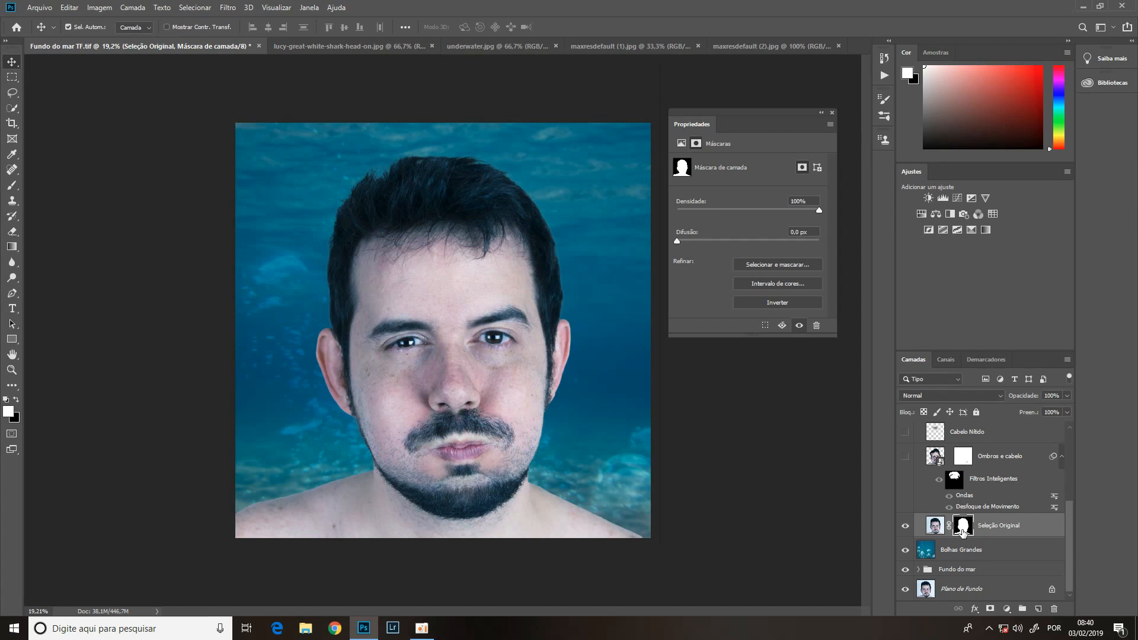
- Duplicate the Seleção Original layer and apply the copy's layer mask
key("w")
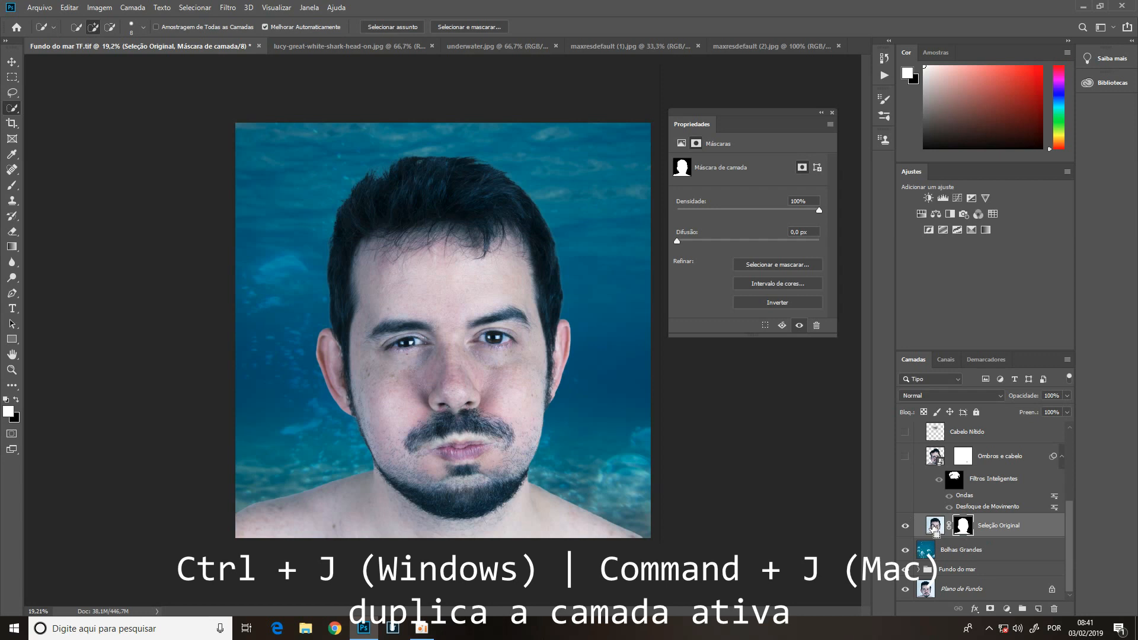
key("ctrl+j")
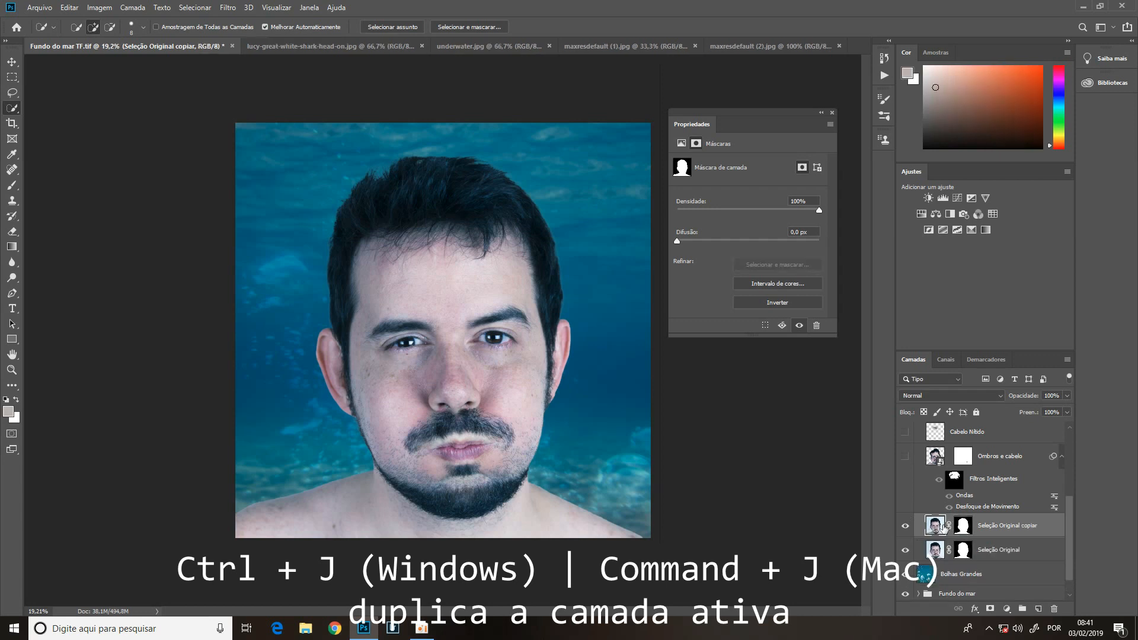
right_click(962, 530)
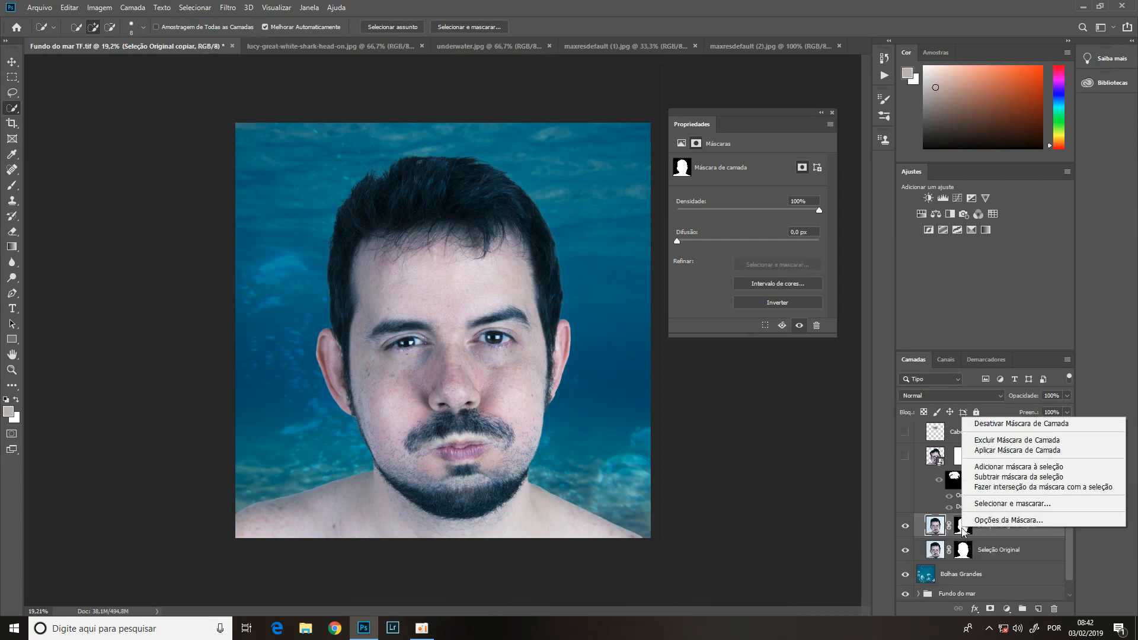
left_click(1020, 451)
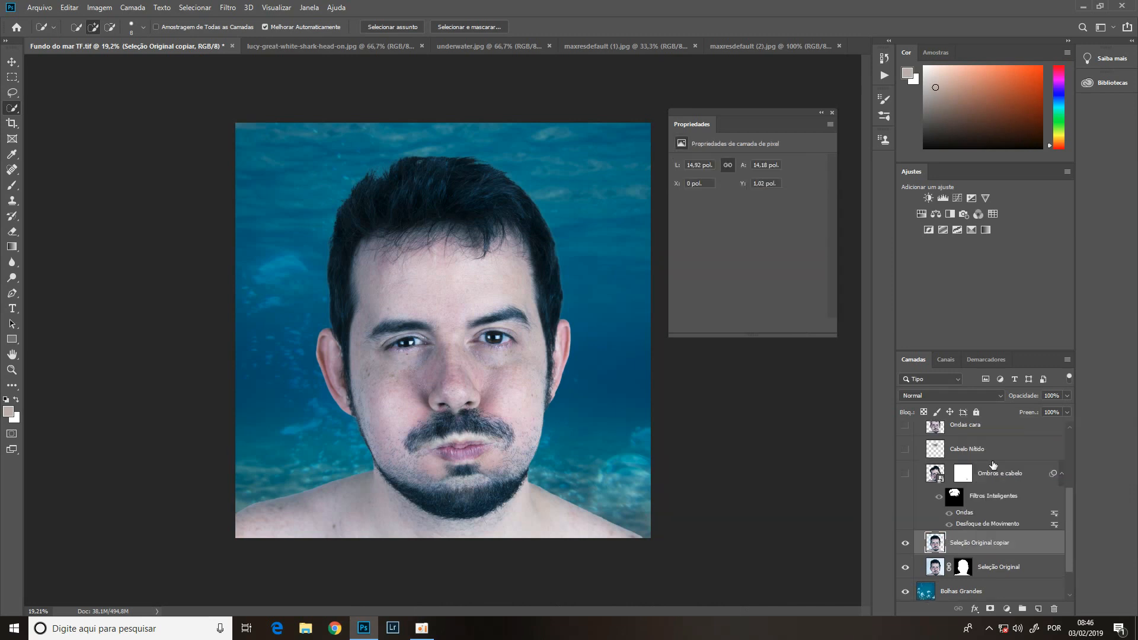
- Hide the Seleção Original layer and convert its copy to a smart object
left_click(904, 569)
right_click(966, 546)
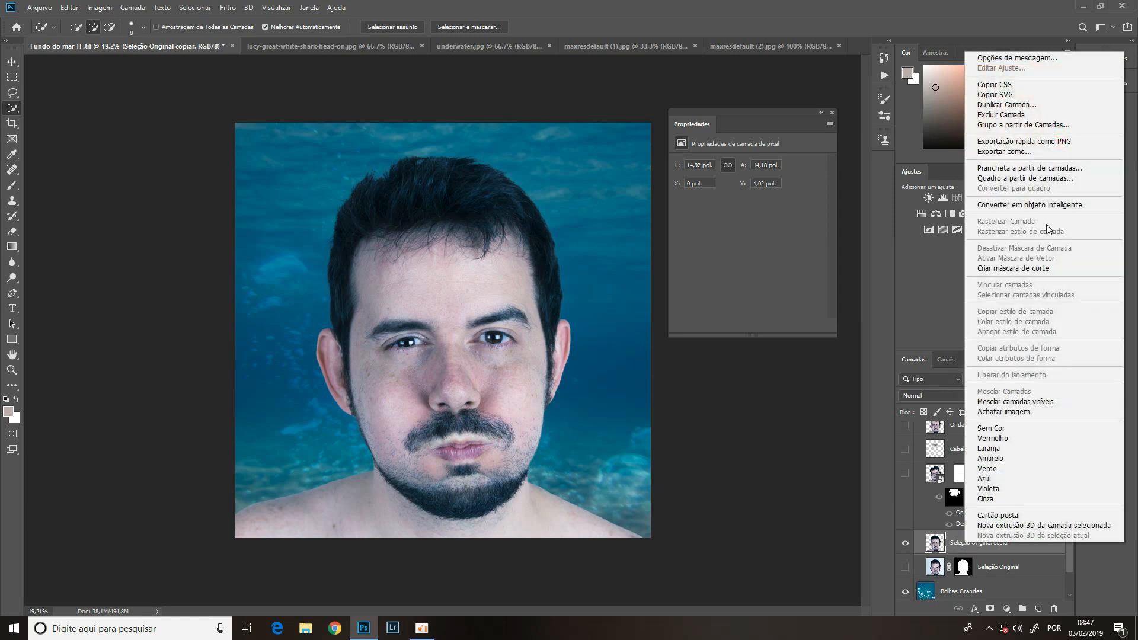
left_click(1045, 205)
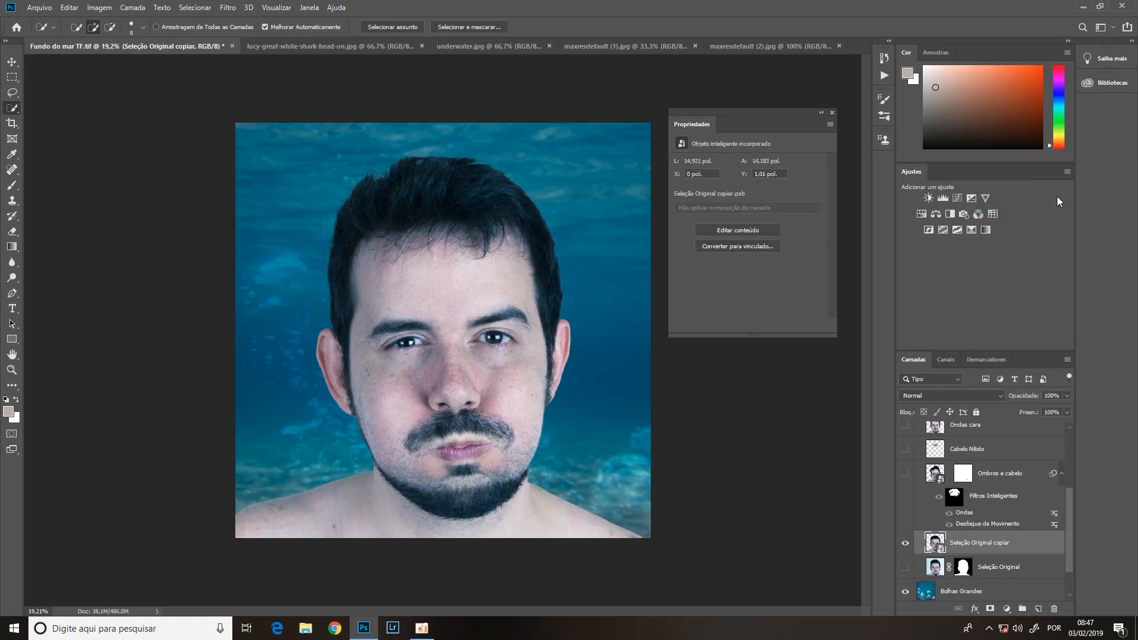
- Delete the Seleção Original copiar layer
left_click(935, 475)
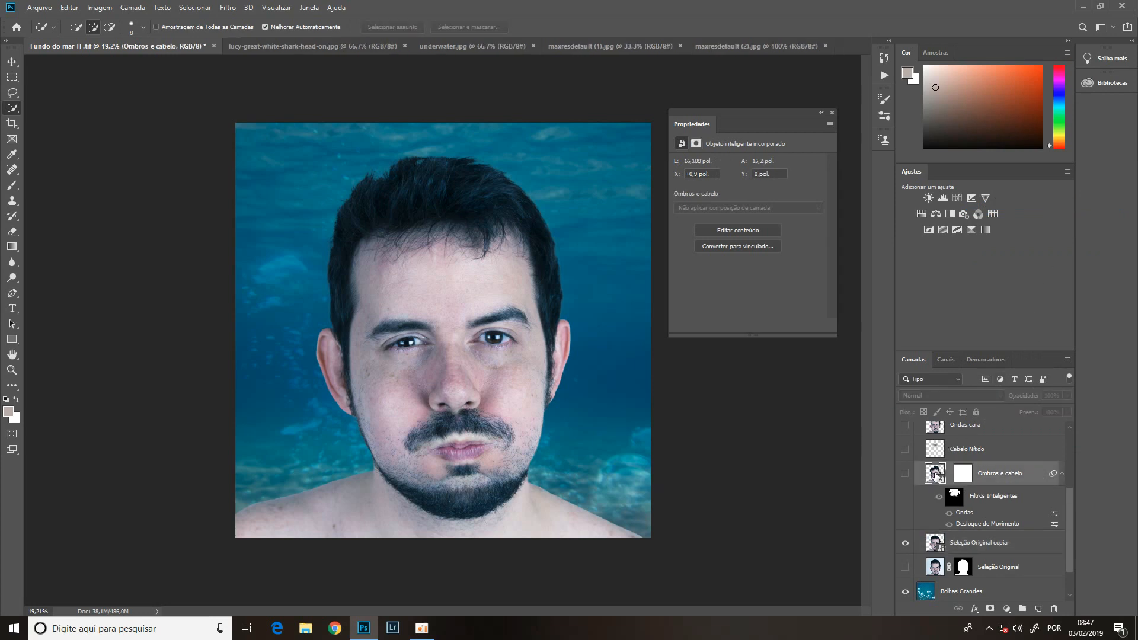
left_click(936, 542)
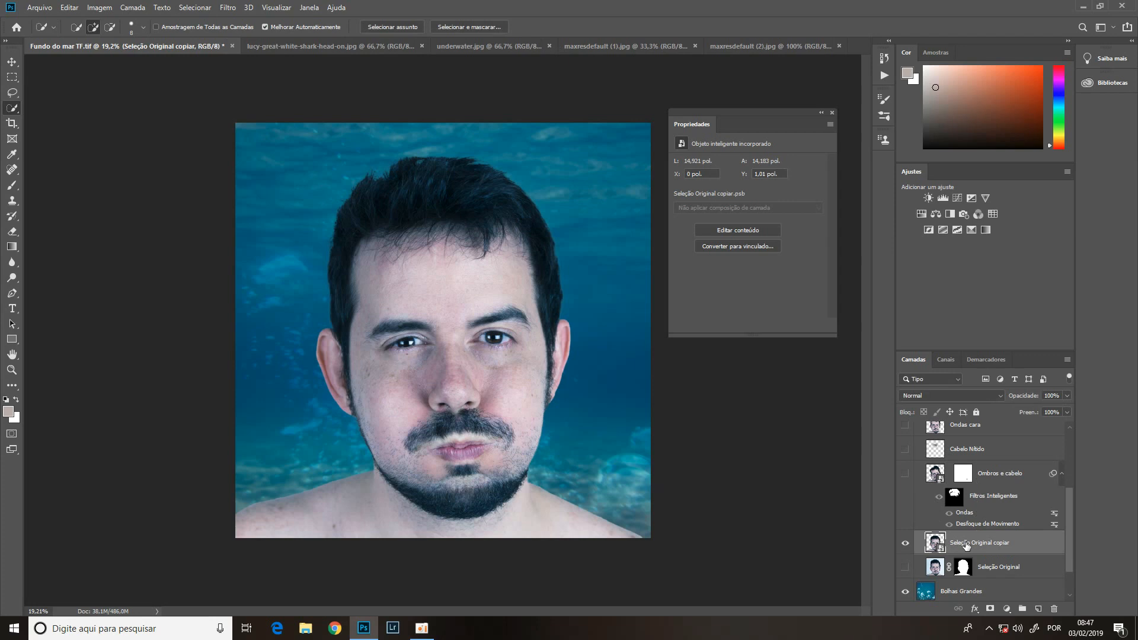
key("Delete")
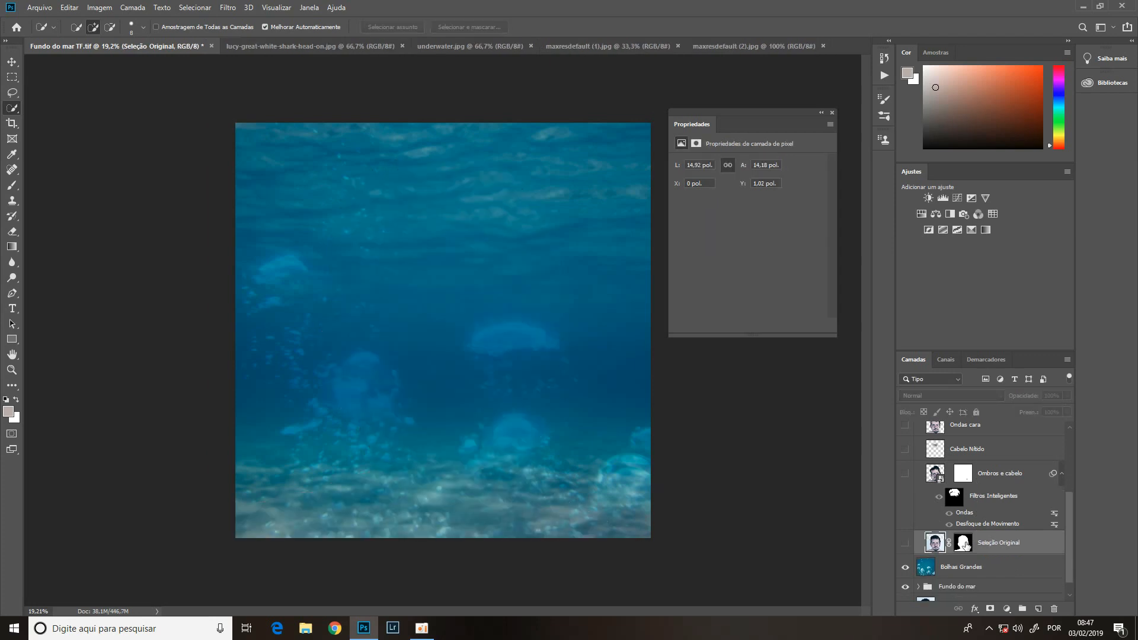
- Show the Ombros e cabelo layer, disable its smart filter mask and switch off its Ondas filter
left_click(904, 474)
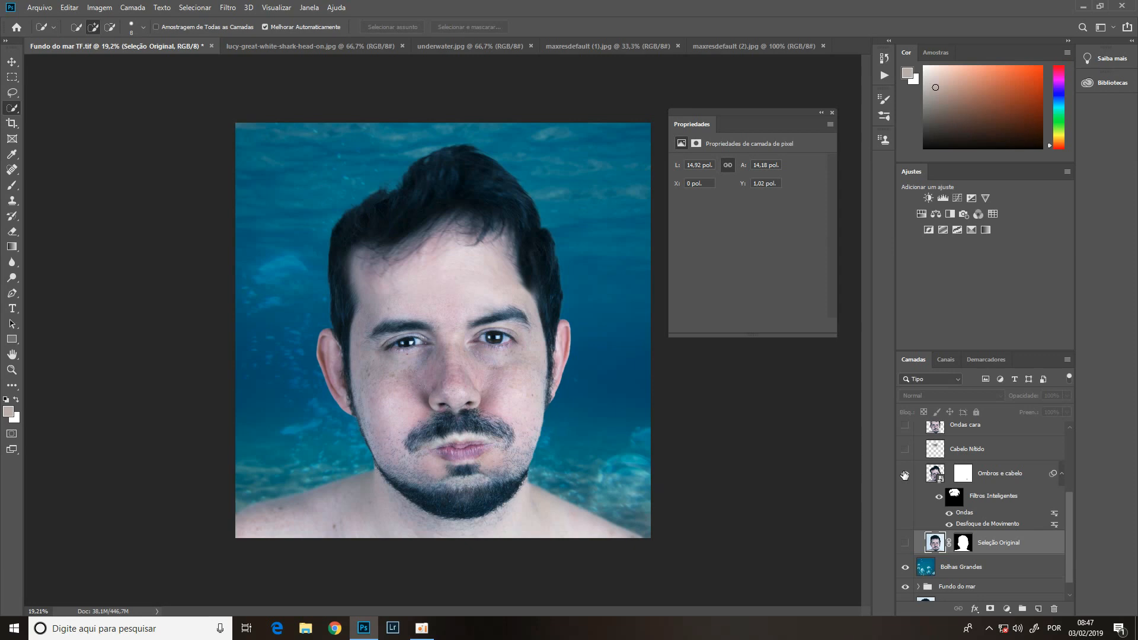
left_click(958, 497, "shift")
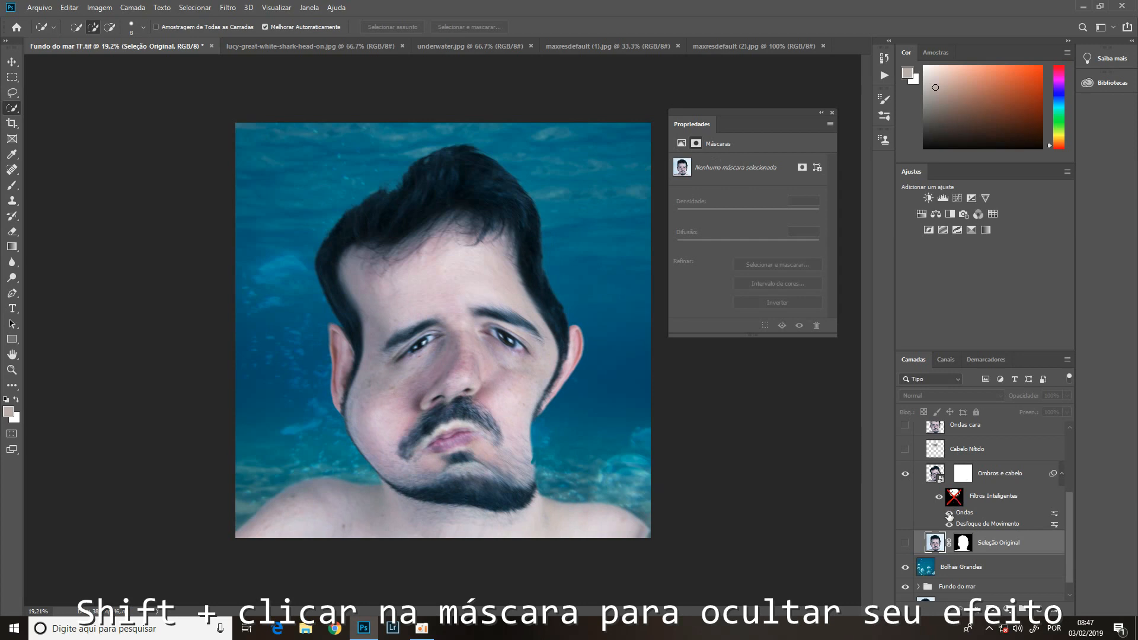
left_click(948, 513)
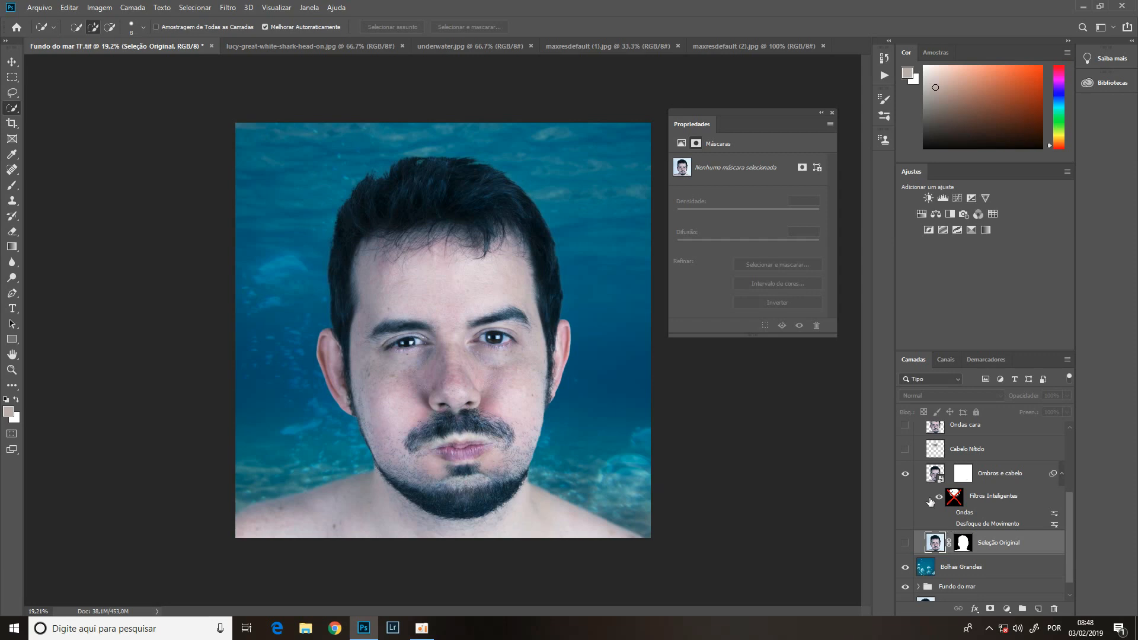
- Select the Ombros e cabelo smart object and locate Ondas among the distortion filters
left_click(931, 475)
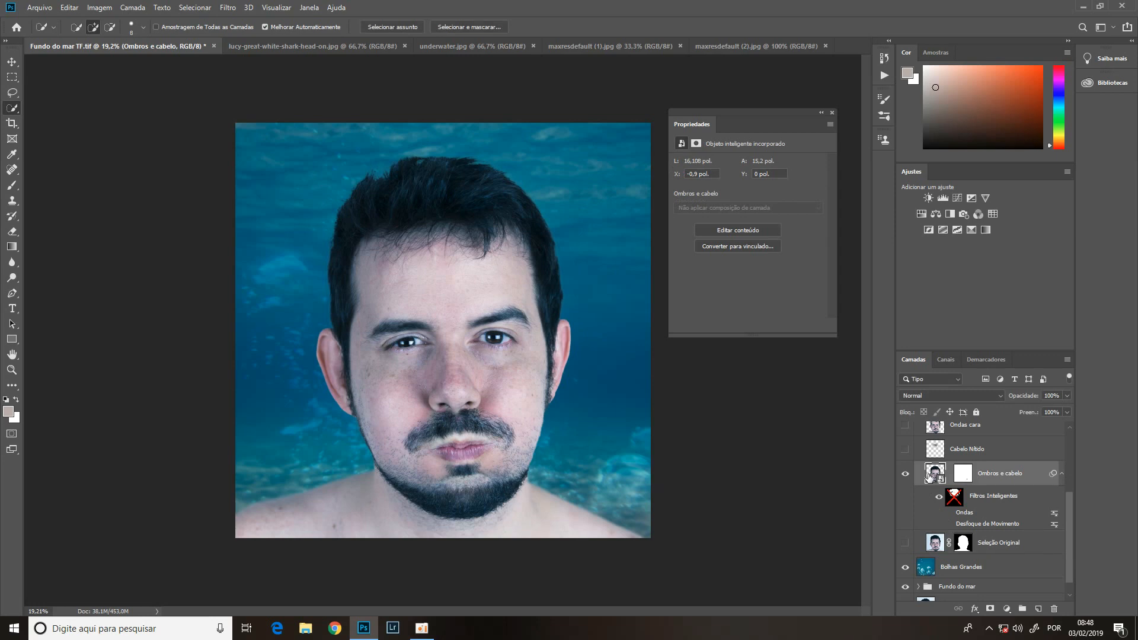
left_click(230, 8)
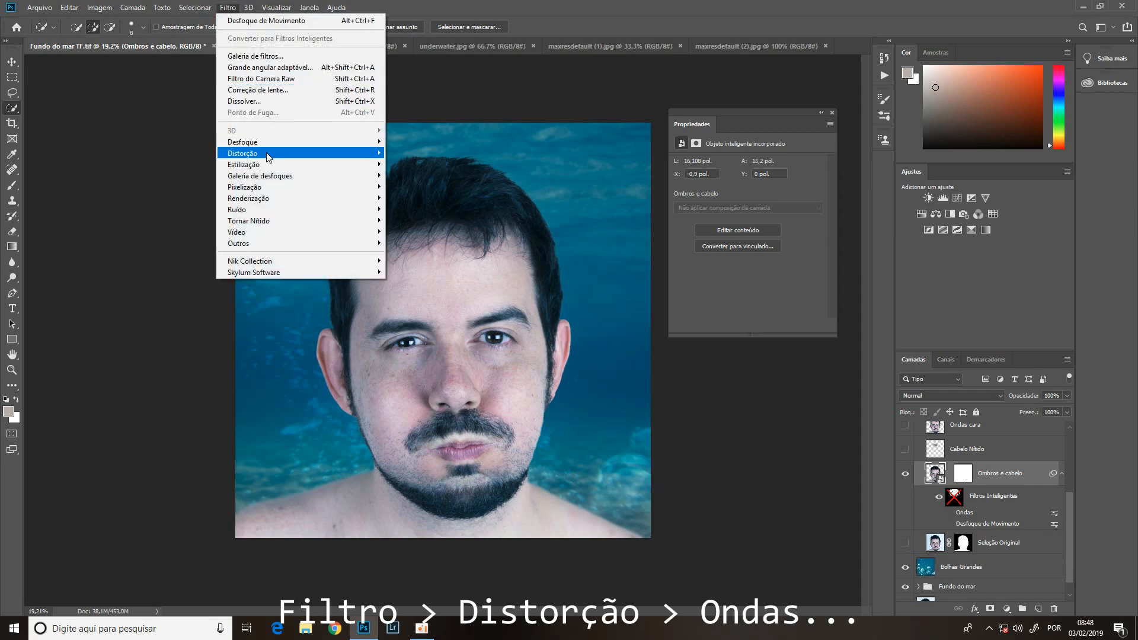
mouse_move(268, 154)
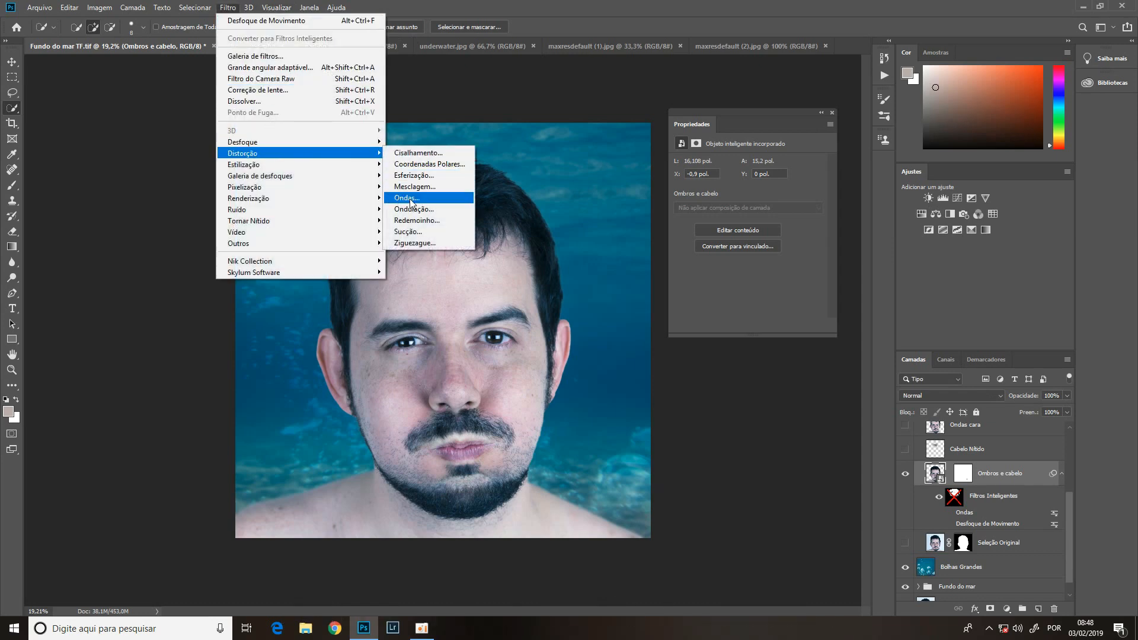
left_click(981, 511)
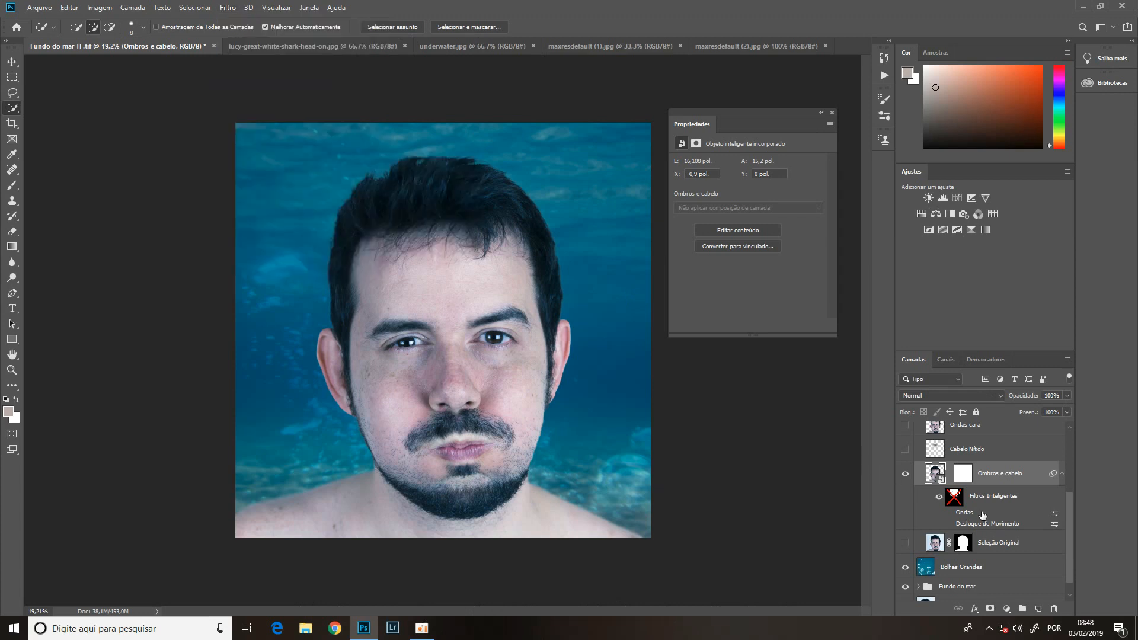
- Switch the Ondas smart filter on Ombros e cabelo back on and review its wave settings
left_click(948, 513)
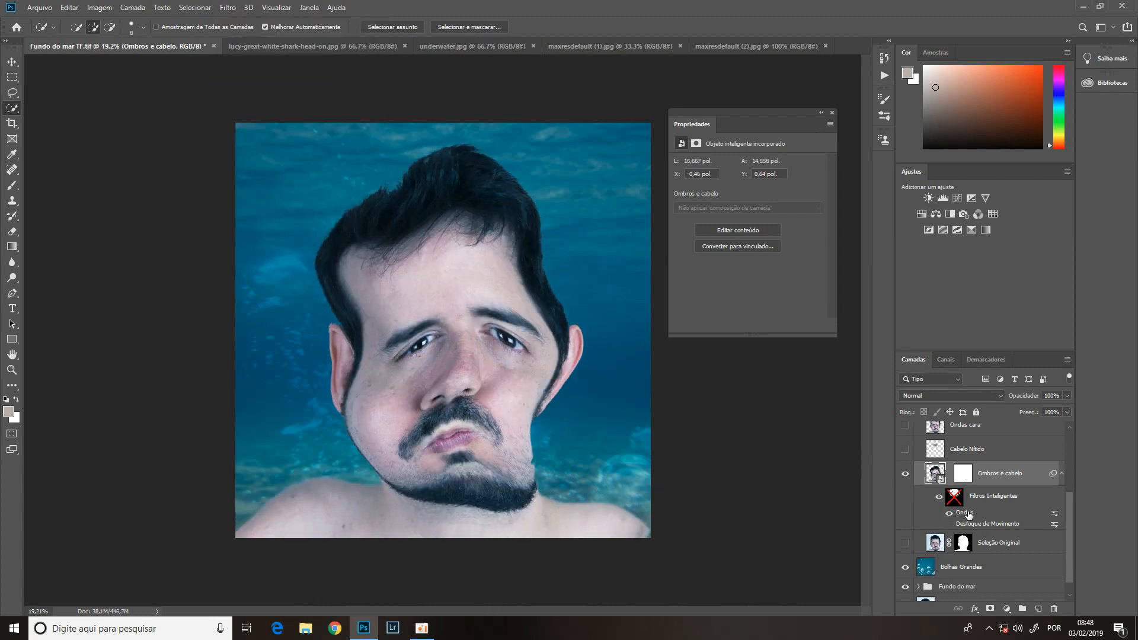
double_click(967, 513)
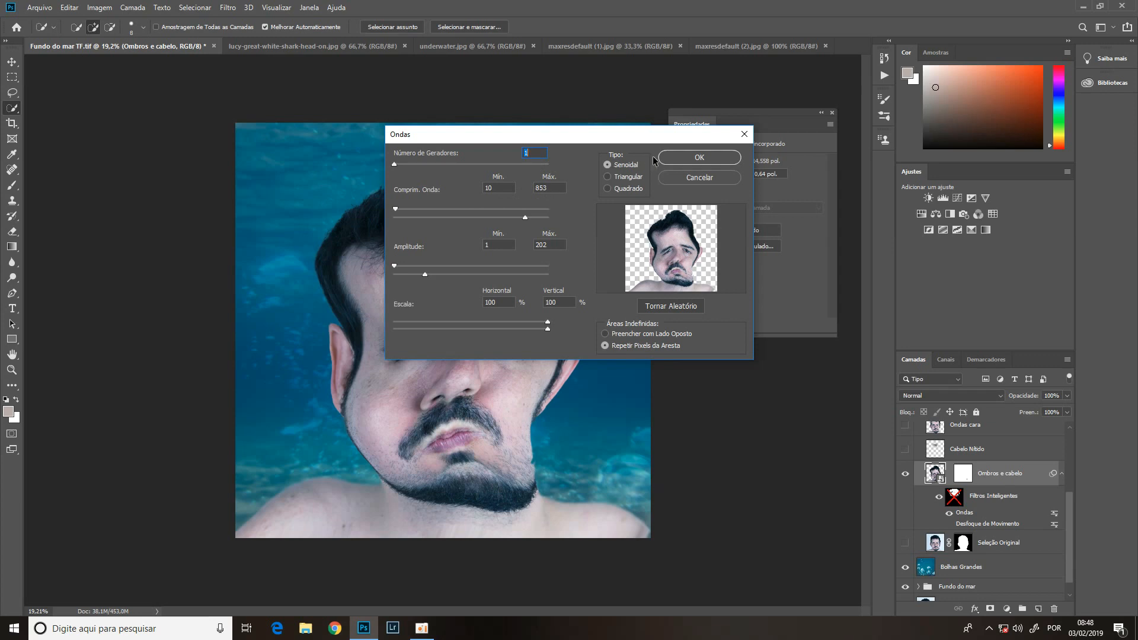
left_click(691, 162)
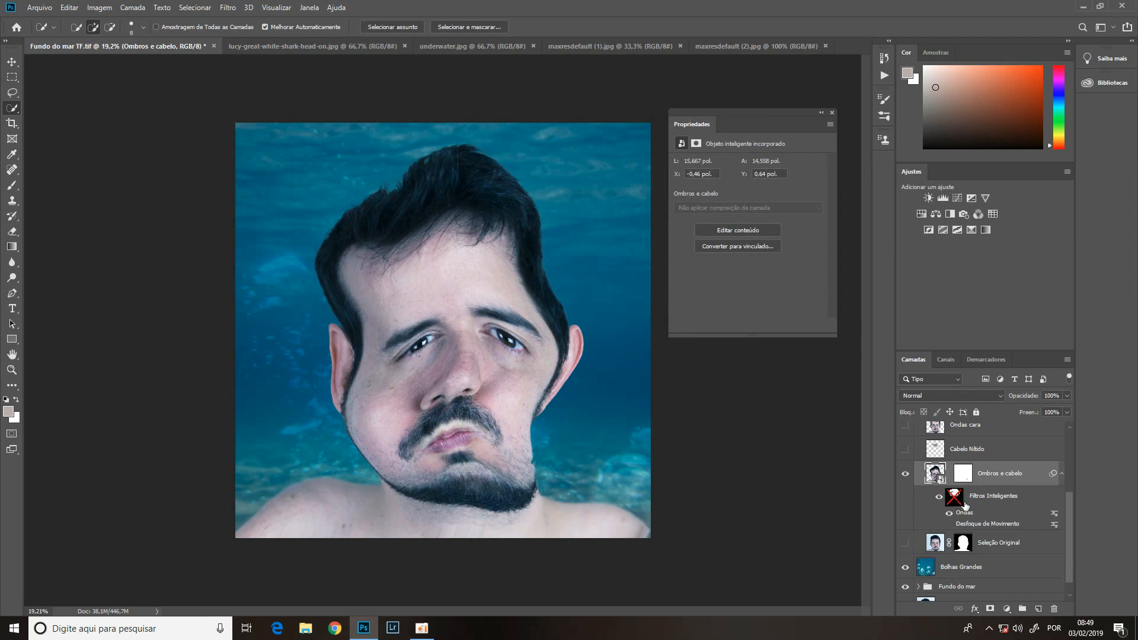
- Re-enable the smart filter mask on Ombros e cabelo and inspect the mask on its own before returning to the image
left_click(952, 497)
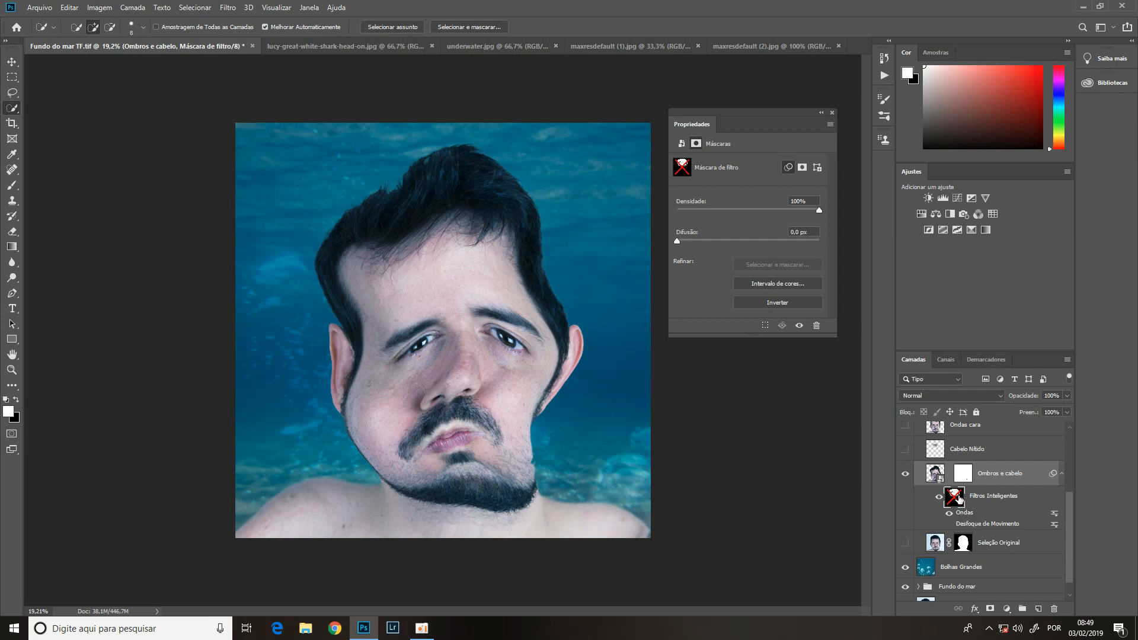
left_click(955, 502, "shift")
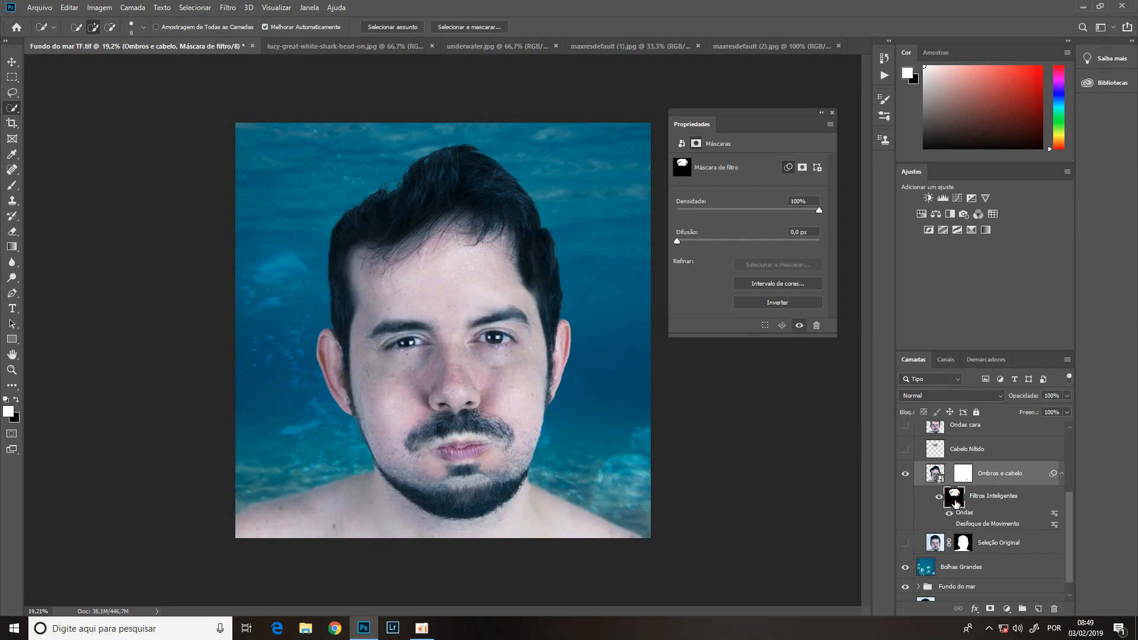
left_click(955, 502, "alt")
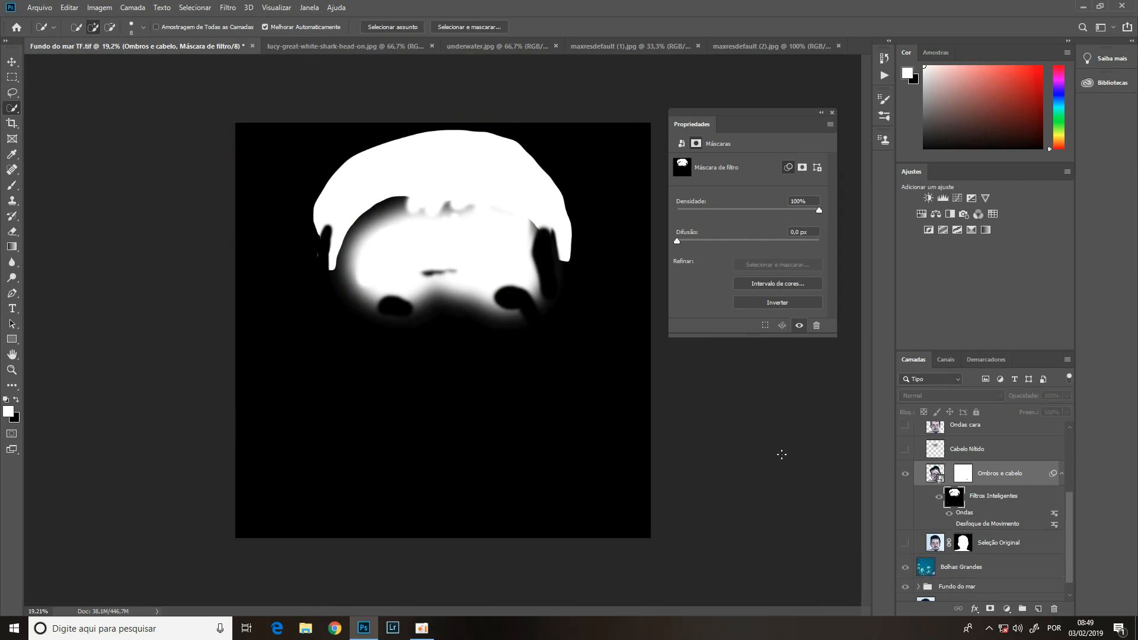
left_click(954, 496, "alt")
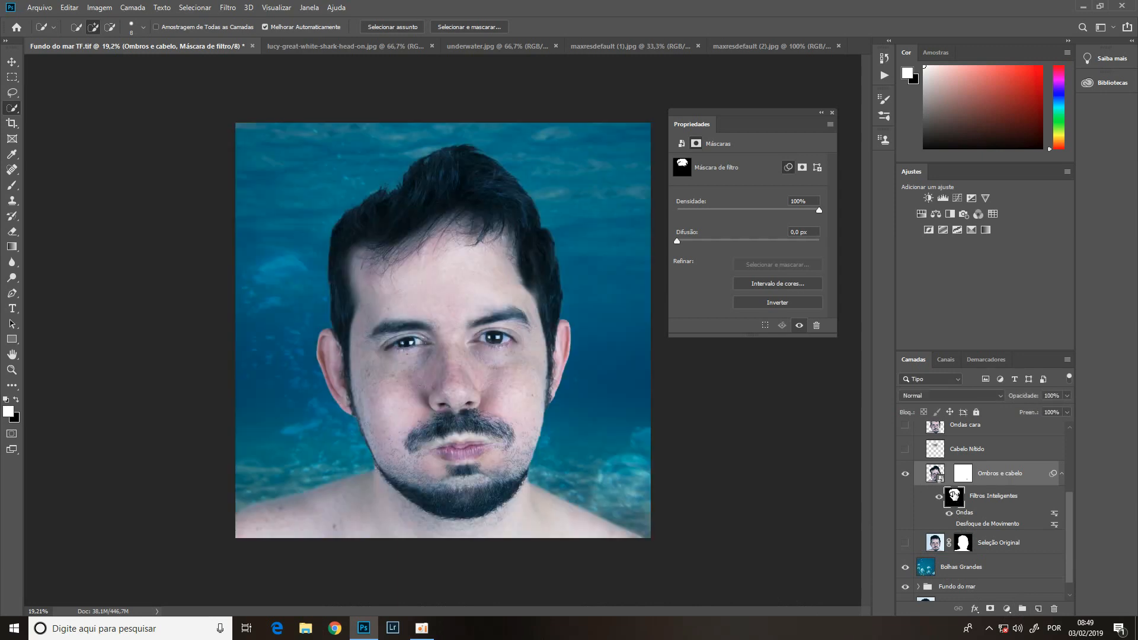
- Compare Ombros e cabelo with its smart filters off and on, and enable its Desfoque de Movimento smart filter
left_click(939, 498)
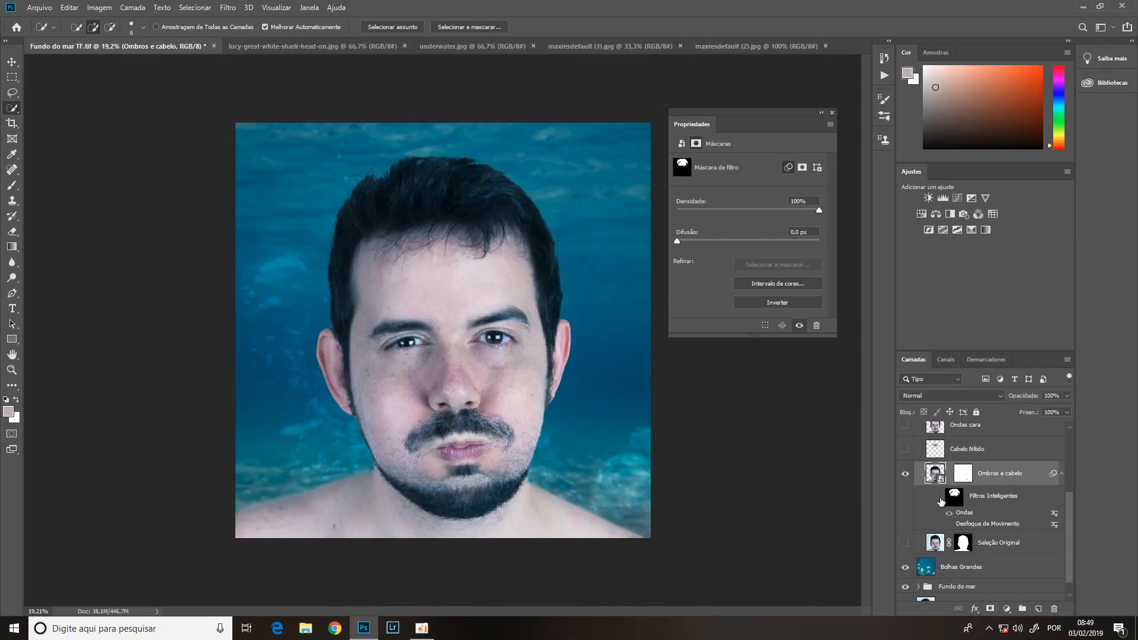
left_click(940, 497)
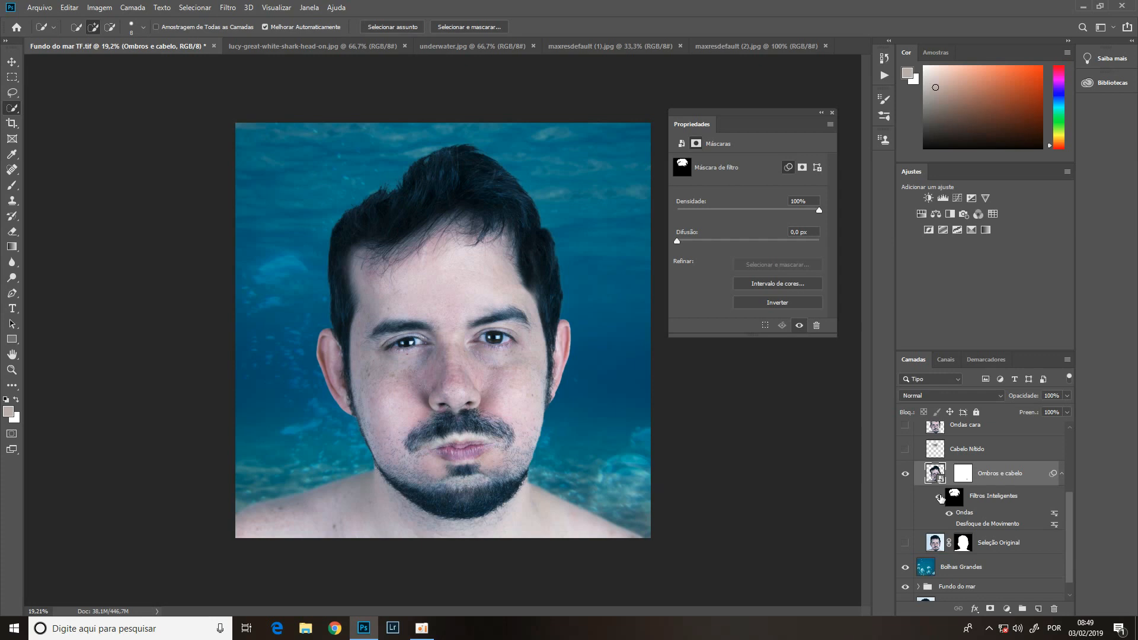
left_click(231, 8)
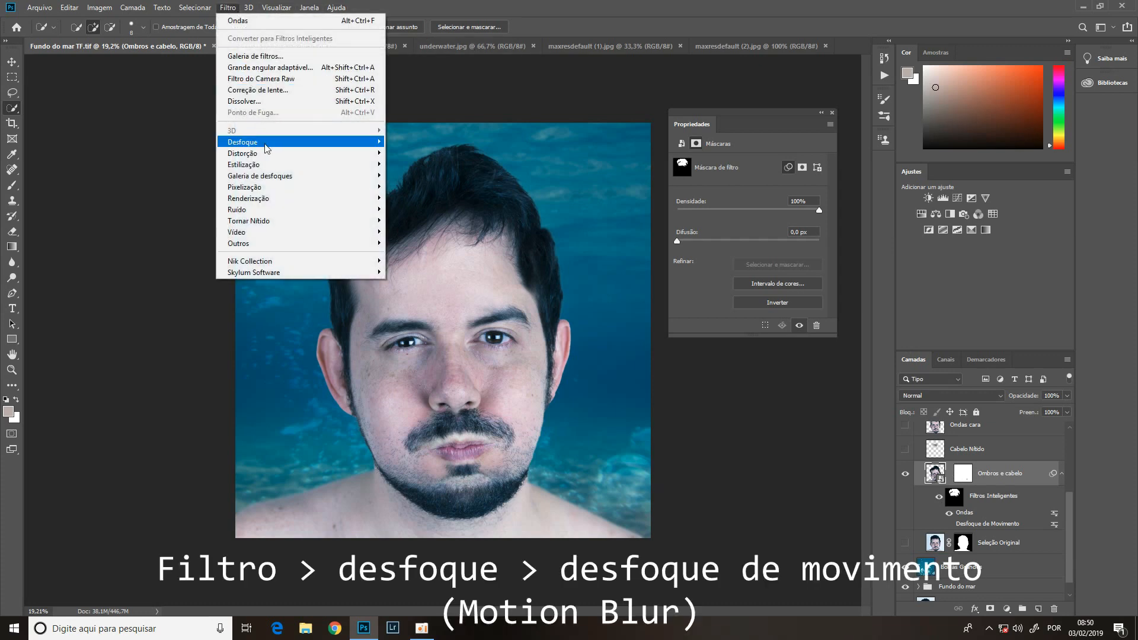
mouse_move(266, 149)
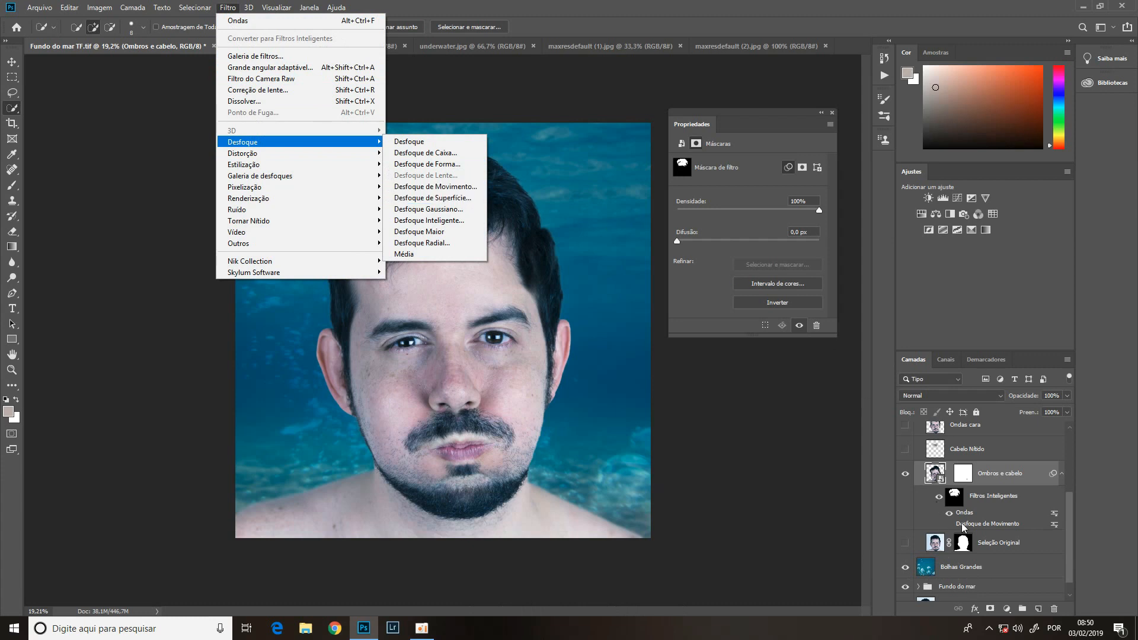
left_click(962, 527)
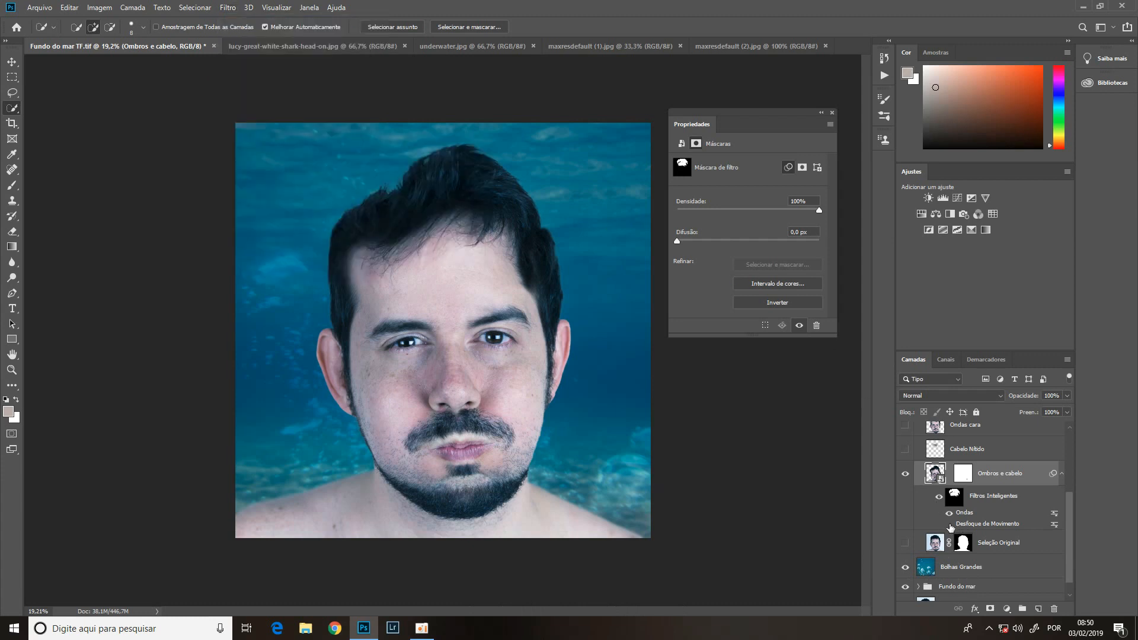
left_click(949, 525)
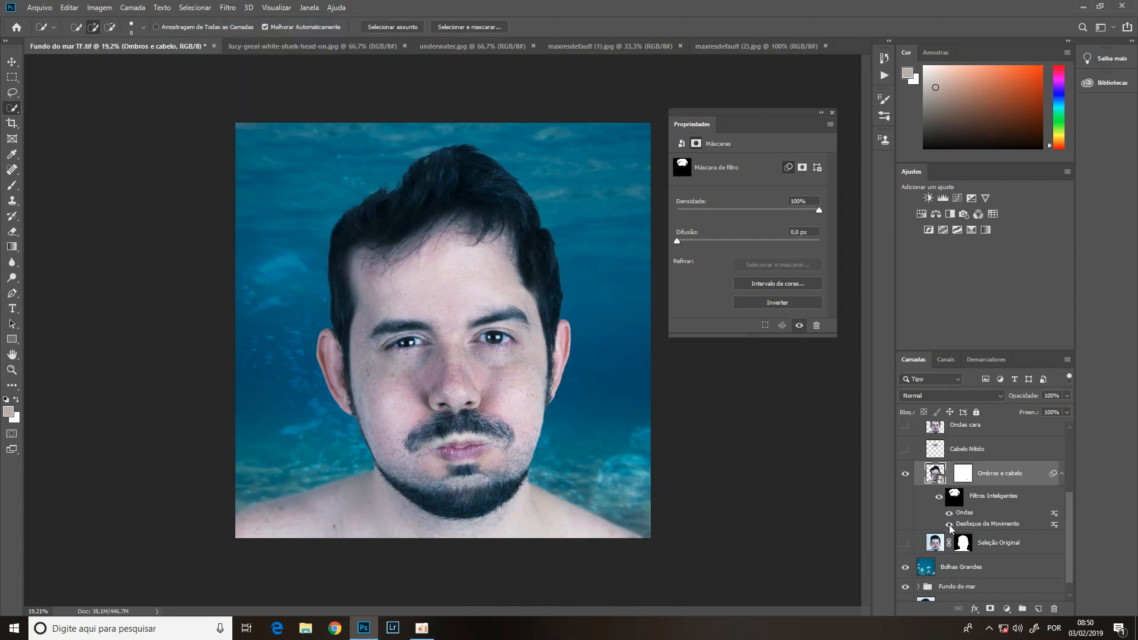
- Try a very strong and a minimal distance in the Desfoque de Movimento filter, and apply it with the distance at 25 pixels
double_click(978, 525)
left_click(583, 252)
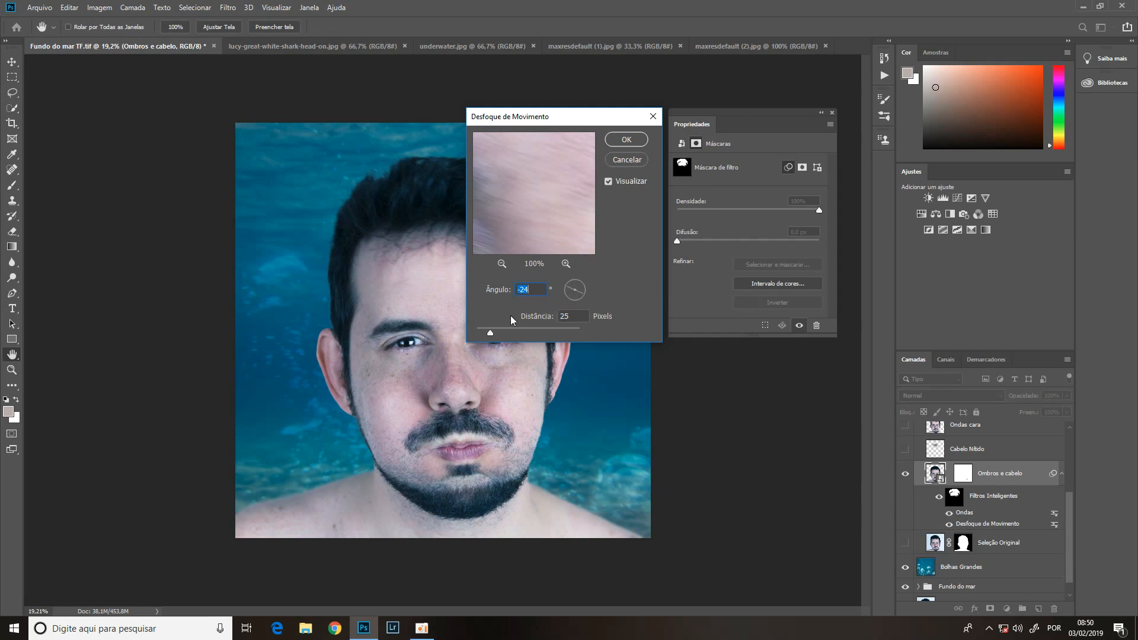
left_click(549, 328)
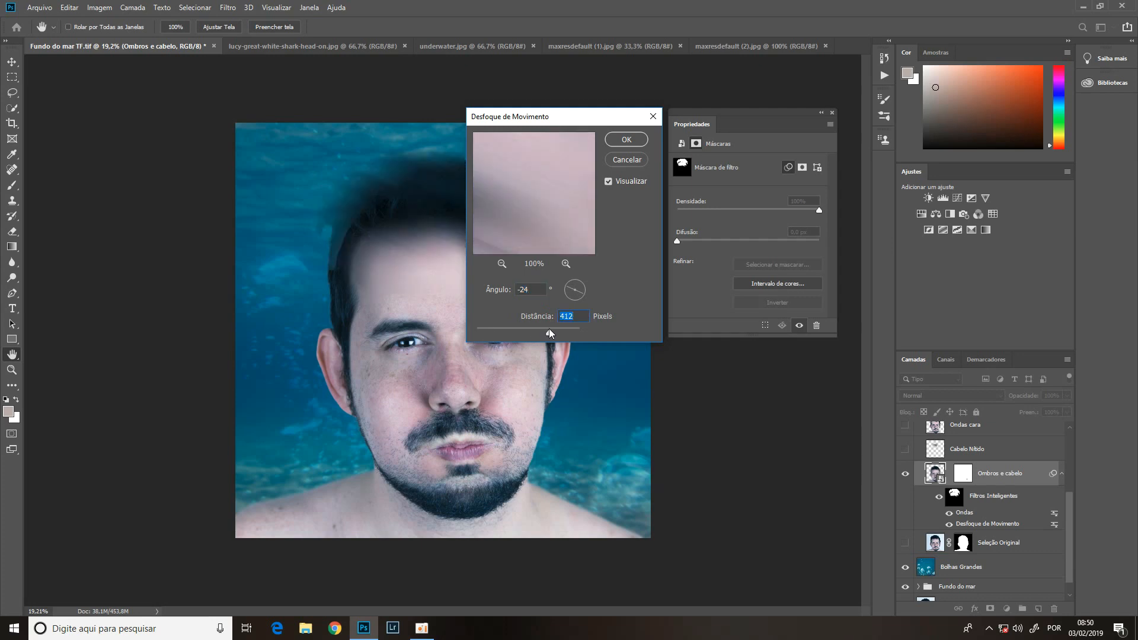
left_click(476, 329)
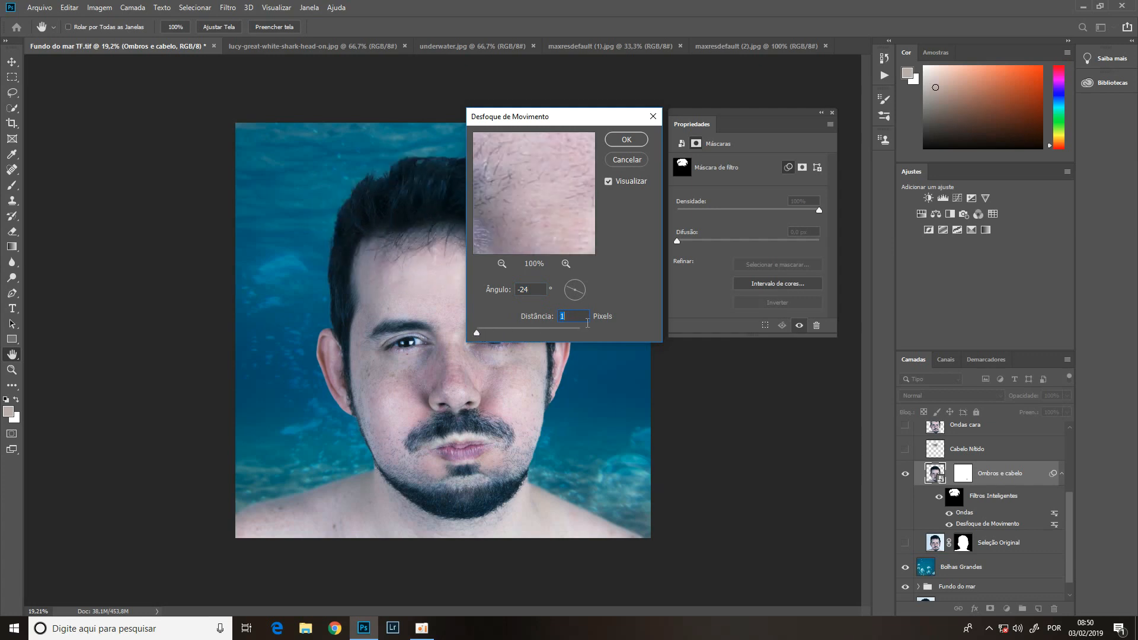
type("25")
left_click(617, 141)
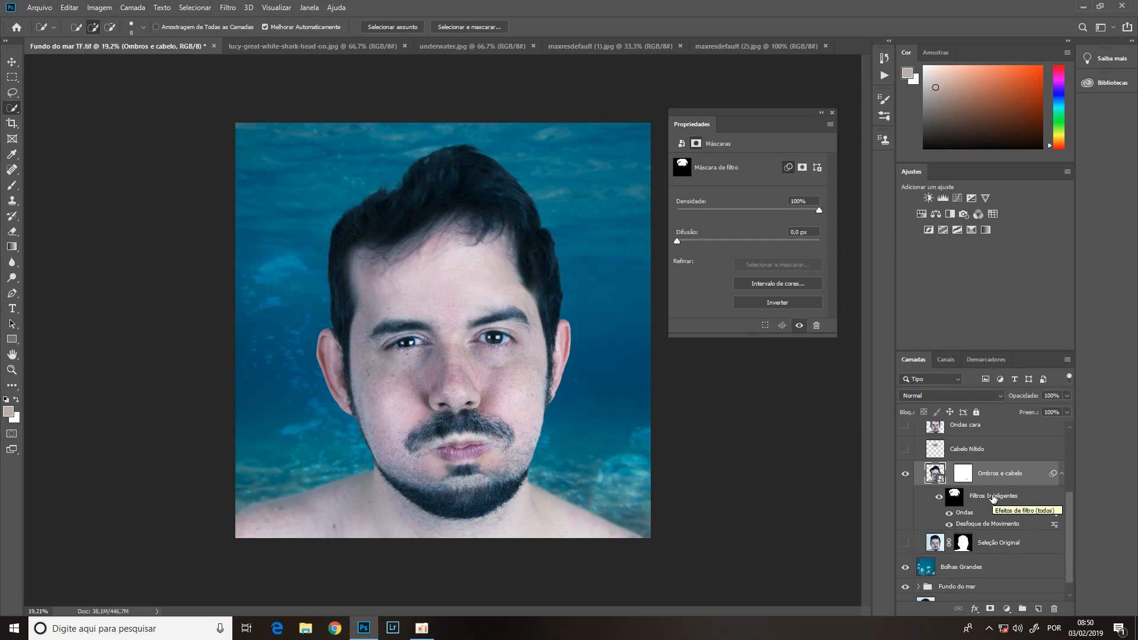
- Disable and re-enable the smart filter mask on Ombros e cabelo to compare the filters with and without masking
left_click(953, 498, "shift")
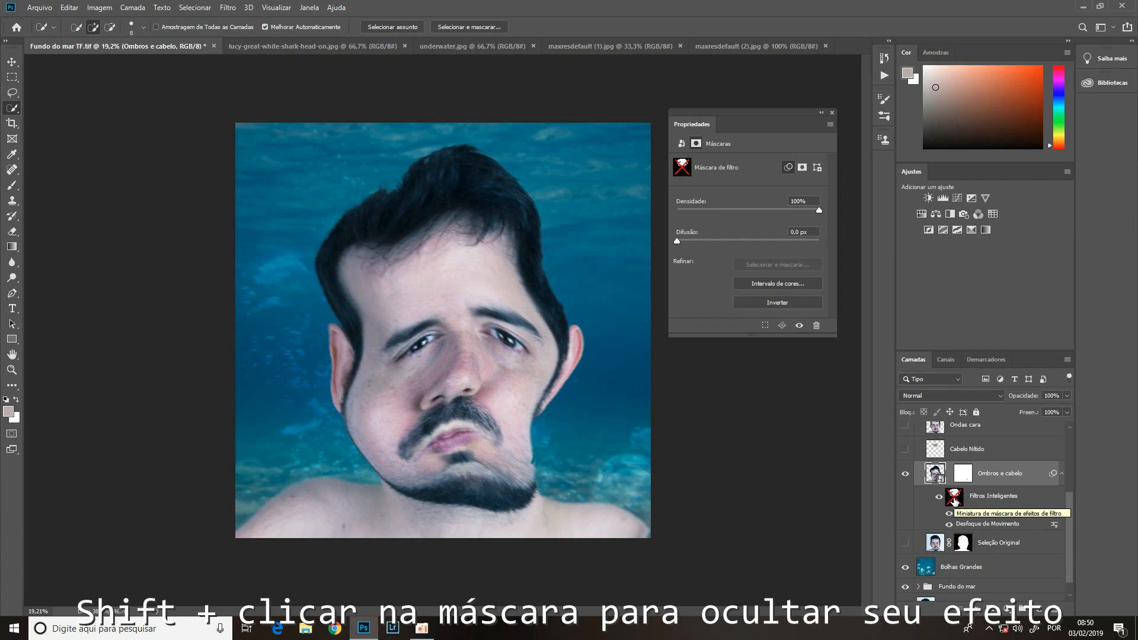
left_click(954, 499, "shift")
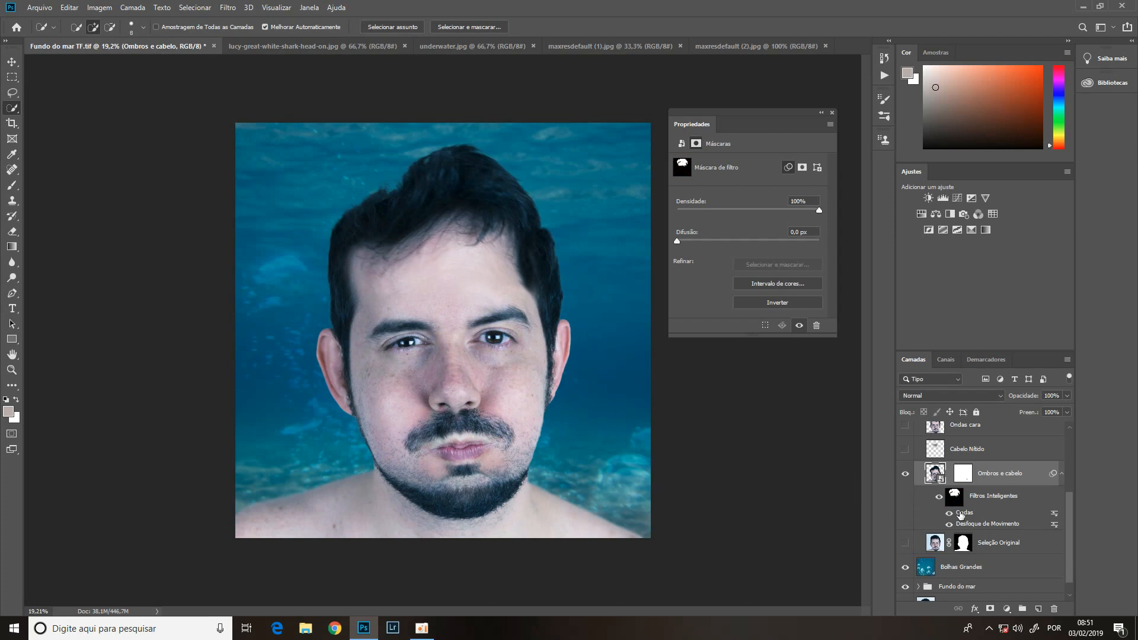
- Show Seleção Original instead of Ombros e cabelo and copy a rectangular patch of its fringe, about 4.21 by 2.58 inches, to a new layer
left_click(904, 542)
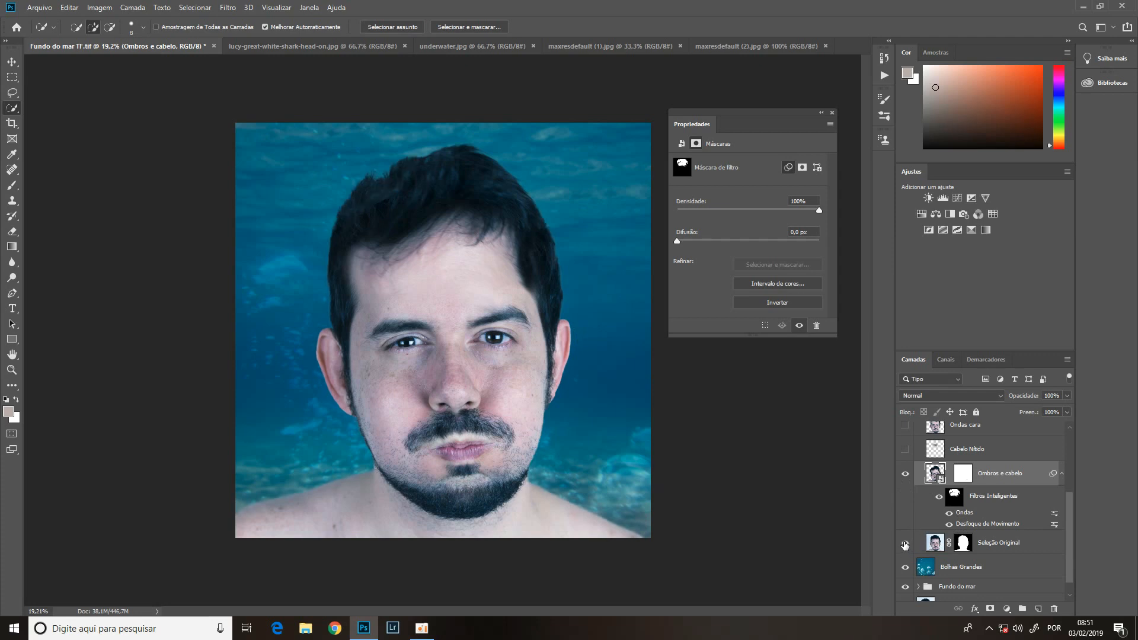
left_click(905, 475)
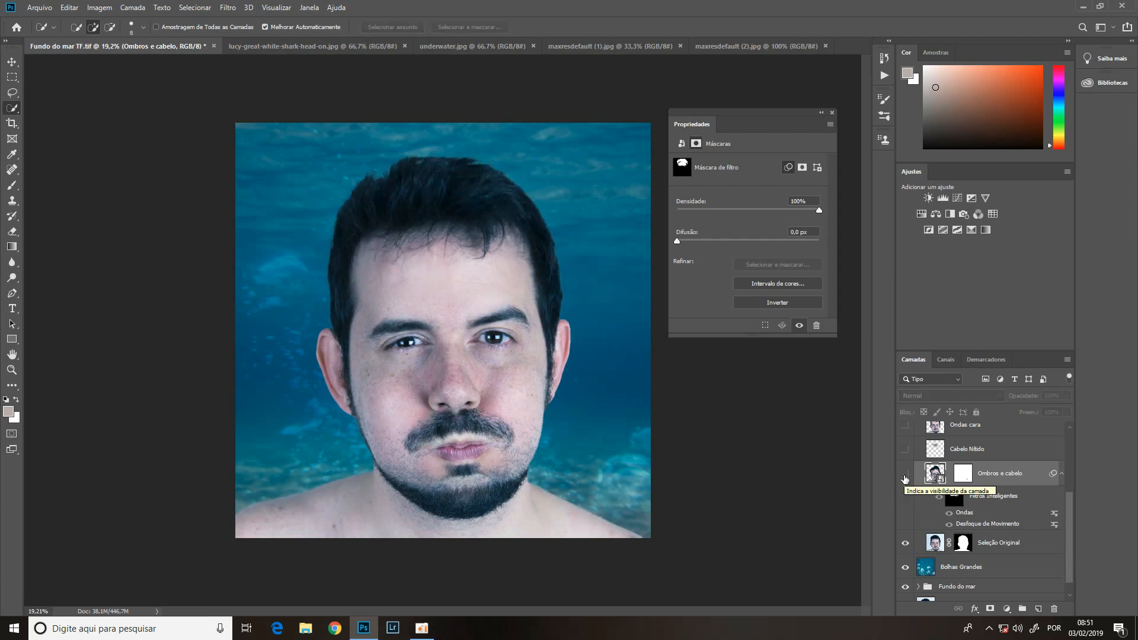
left_click(12, 77)
left_click_drag(402, 211, 517, 282)
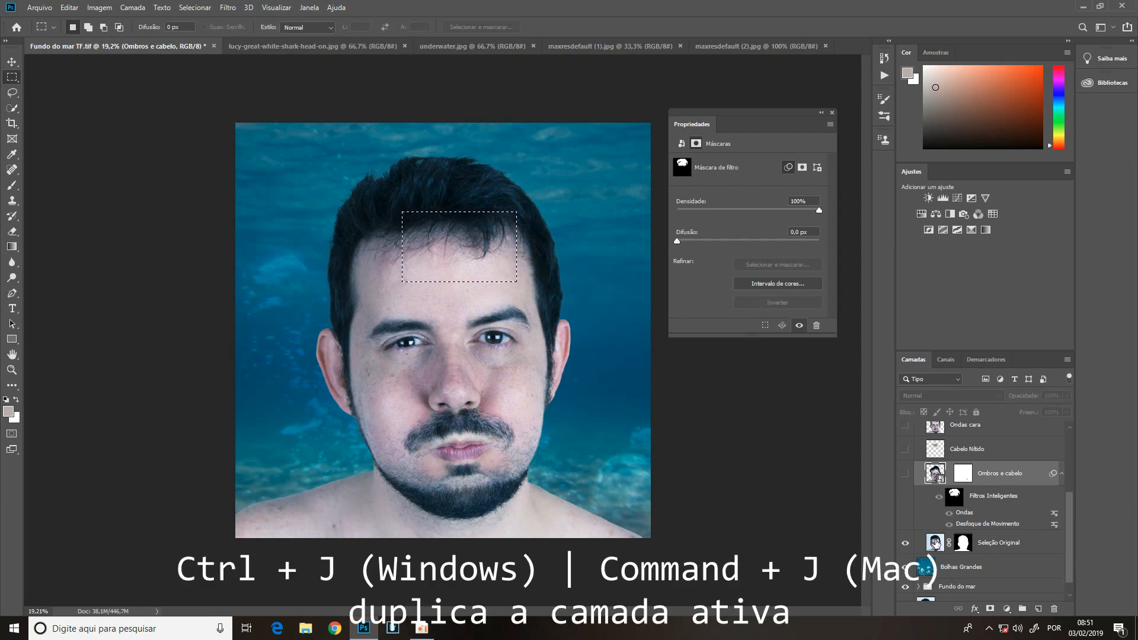
left_click(935, 543)
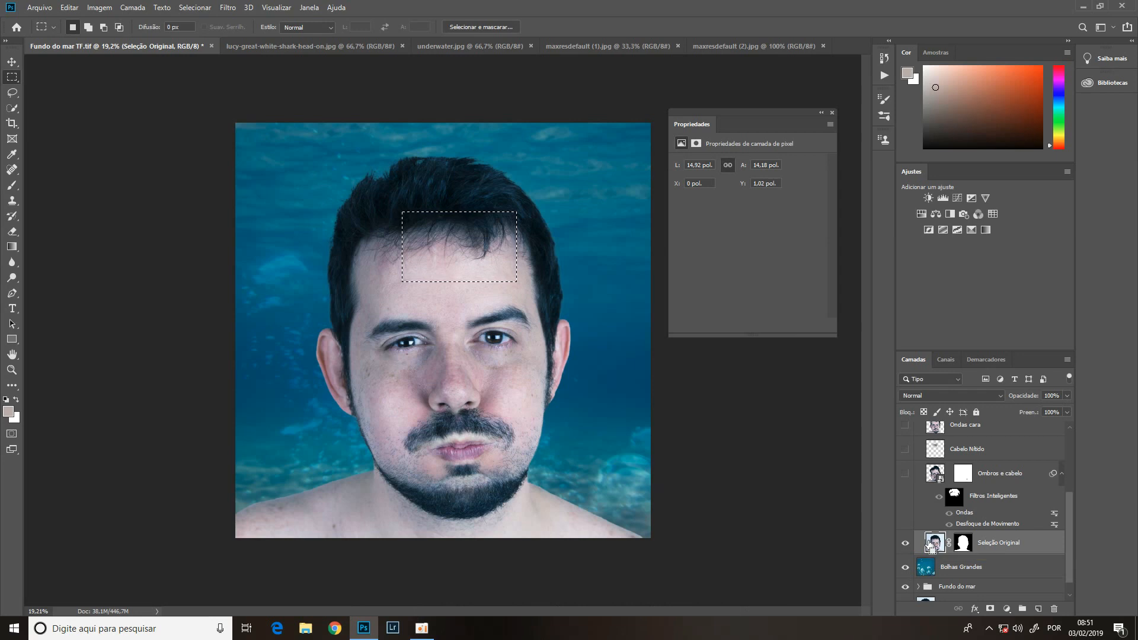
key("ctrl+j")
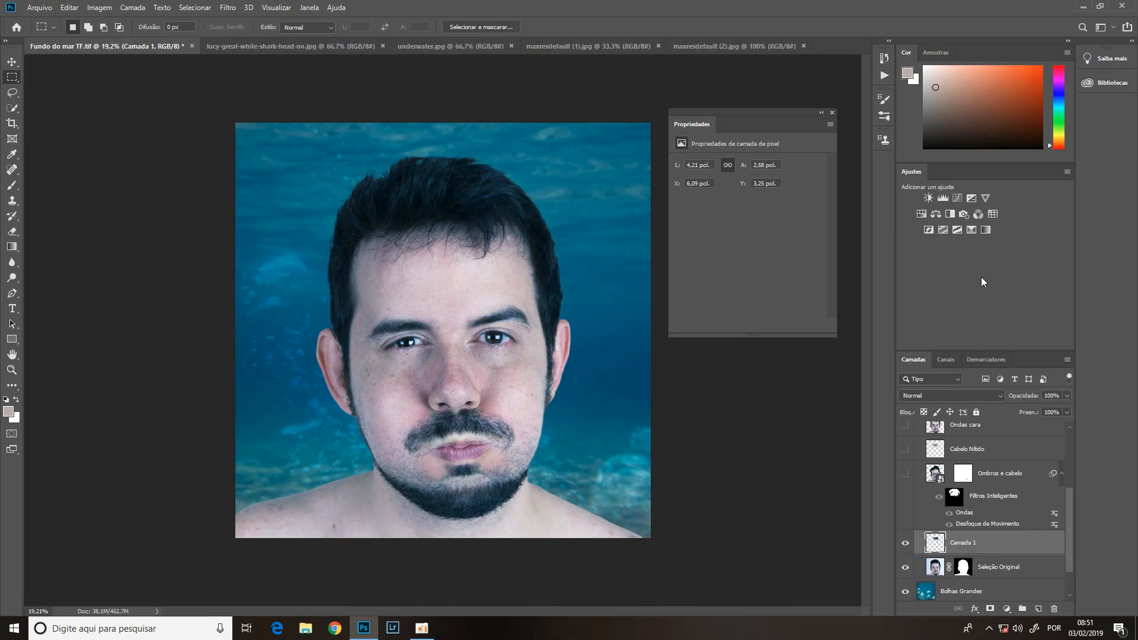
- View the copied fringe patch on its own, restore the other layers and delete the patch layer
left_click(905, 543, "alt")
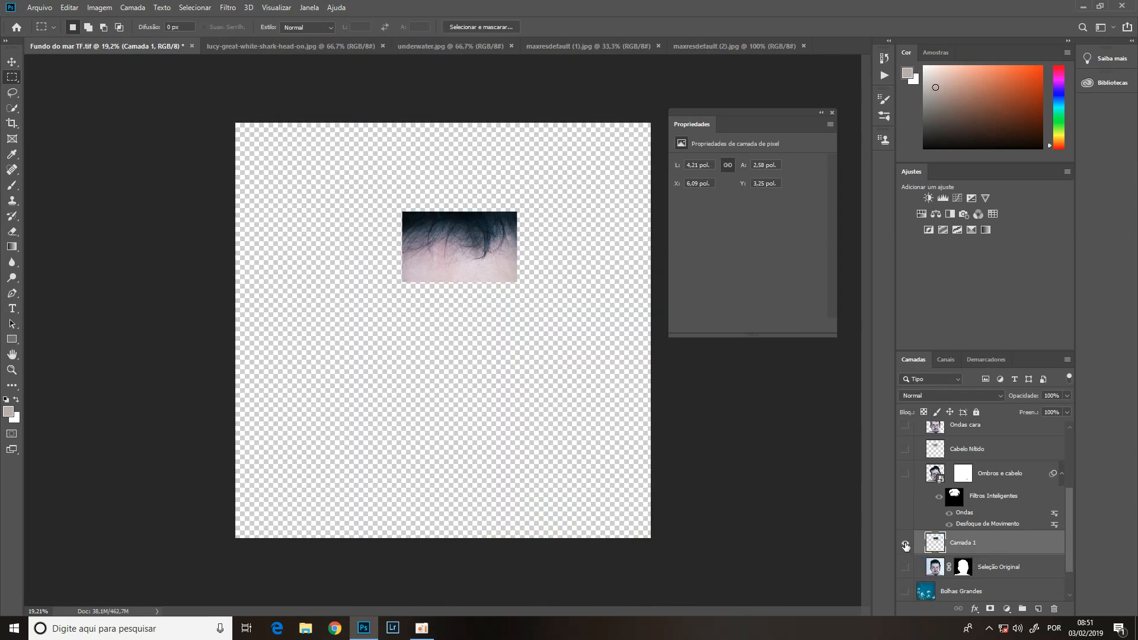
left_click(905, 543, "alt")
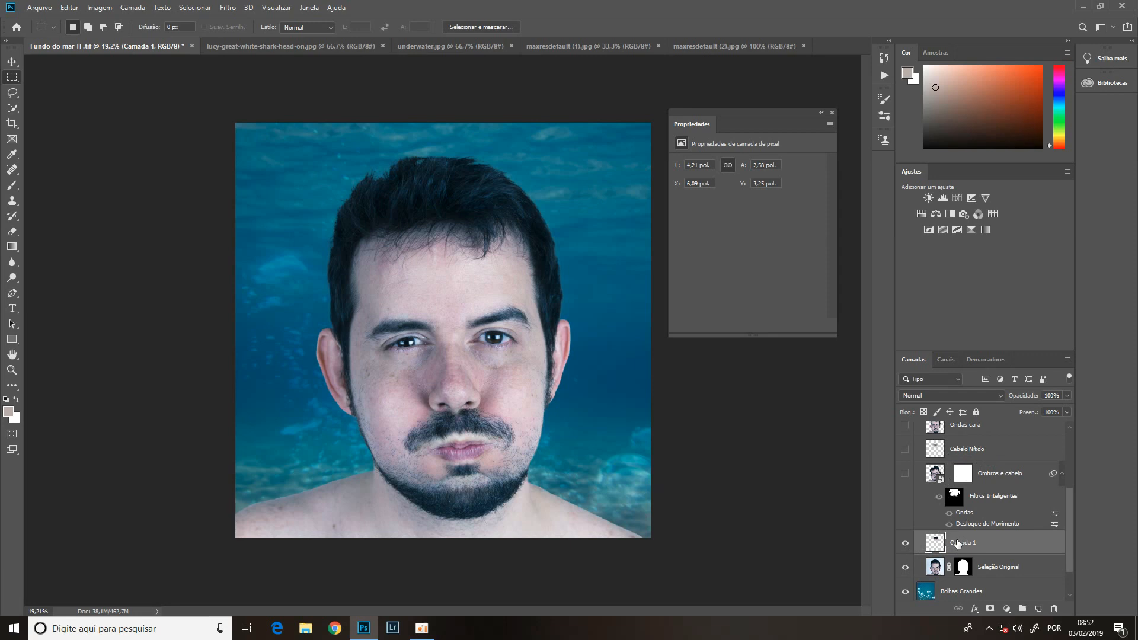
key("Delete")
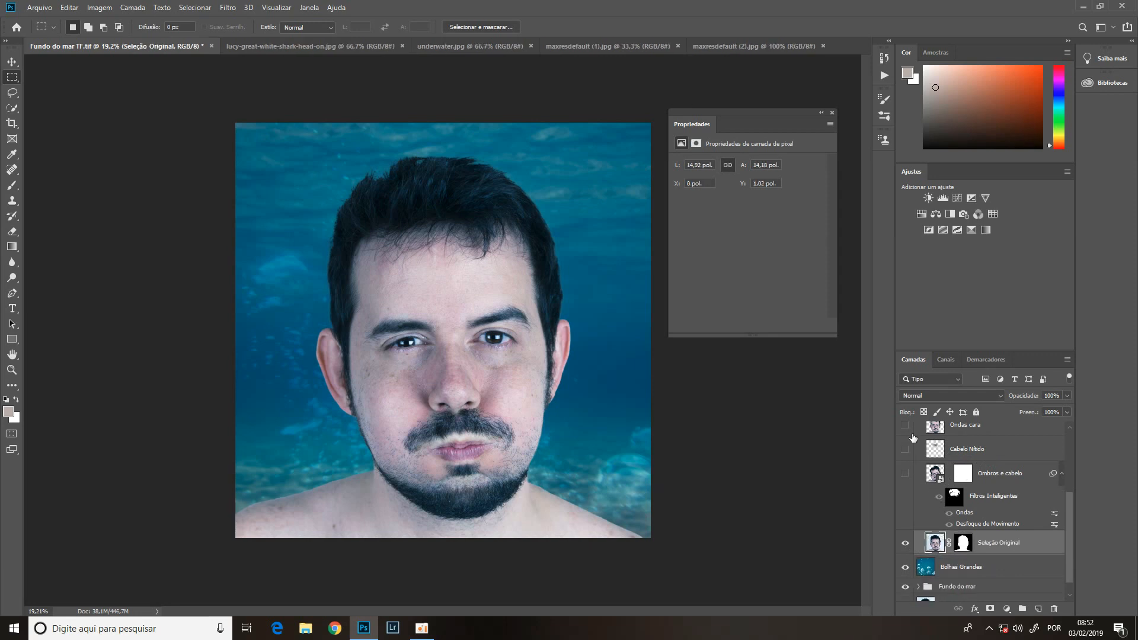
- Show the Ombros e cabelo and Cabelo Nítido layers and hide Seleção Original
left_click(905, 474)
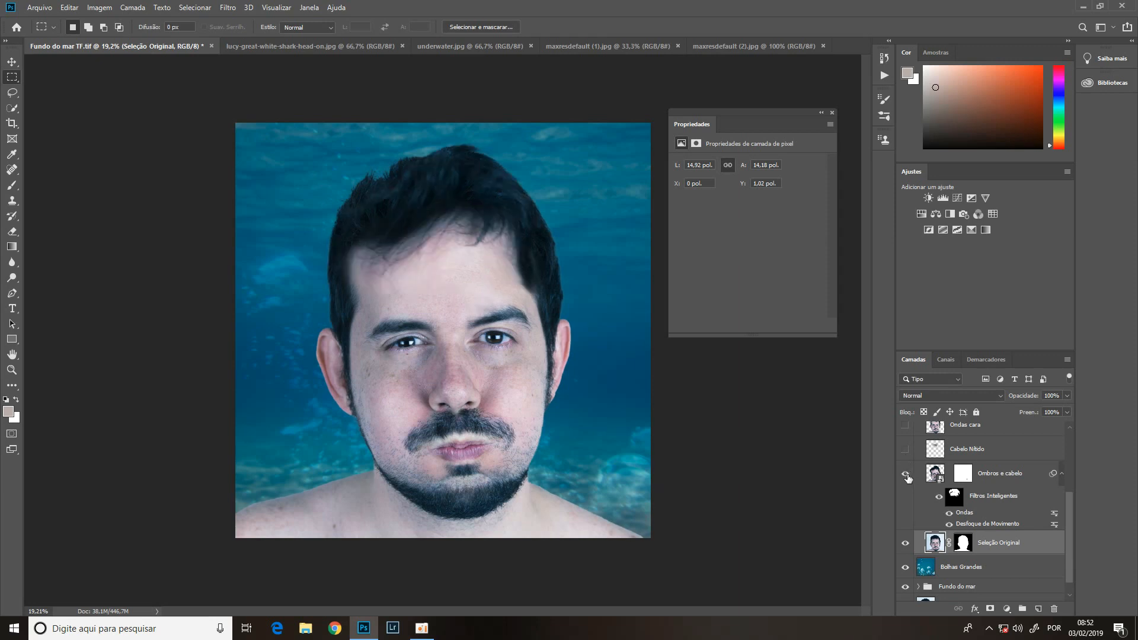
left_click(905, 544)
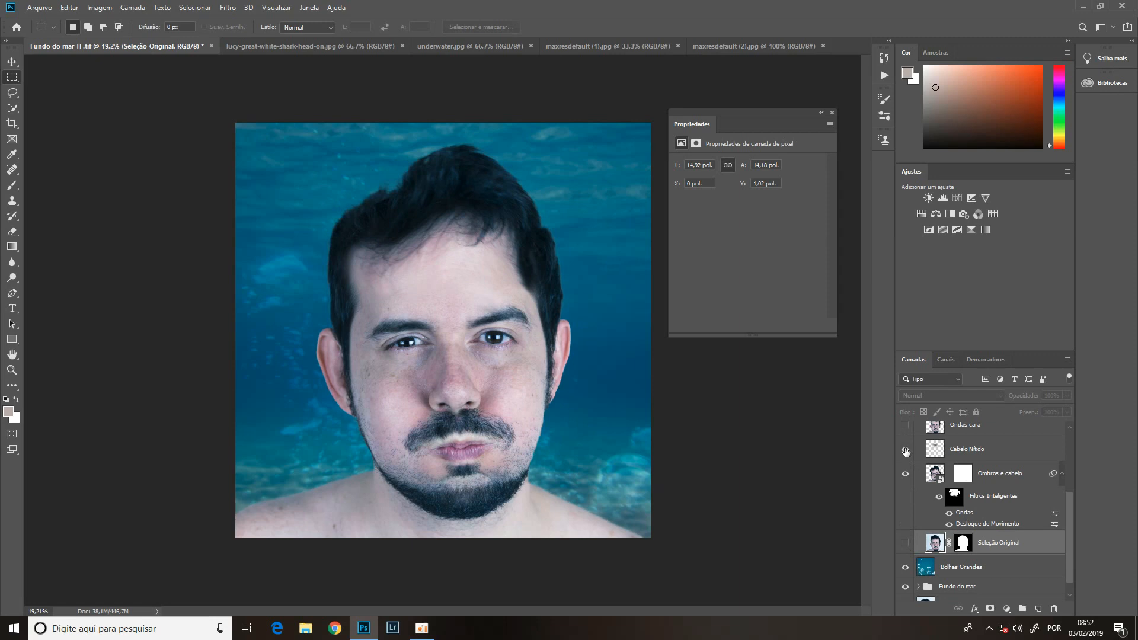
left_click(906, 450)
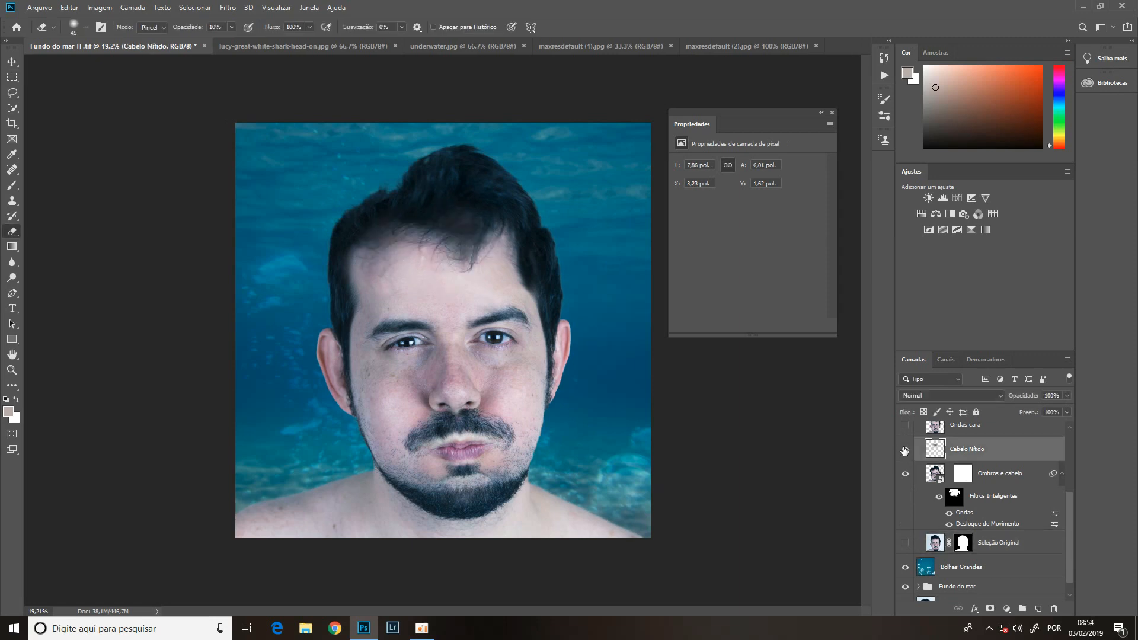
left_click(906, 450)
- Hide the Bolhas Grandes layer, the Fundo do mar group and the Plano de Fundo layer to leave only the cutout
left_click_drag(1069, 504, 1066, 464)
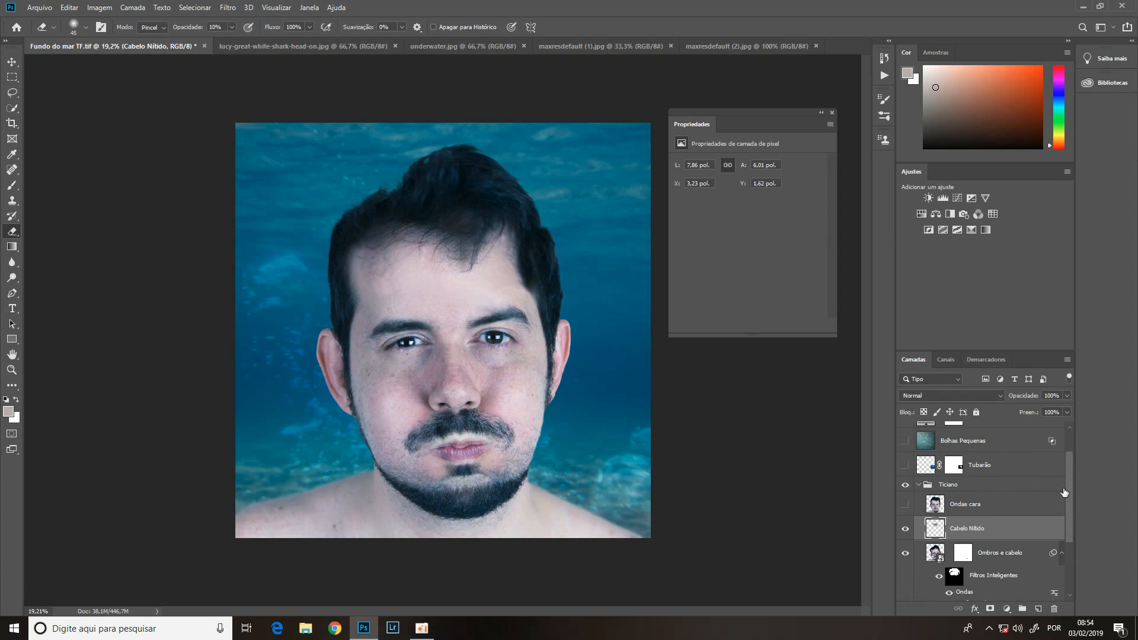
left_click_drag(1069, 489, 1066, 543)
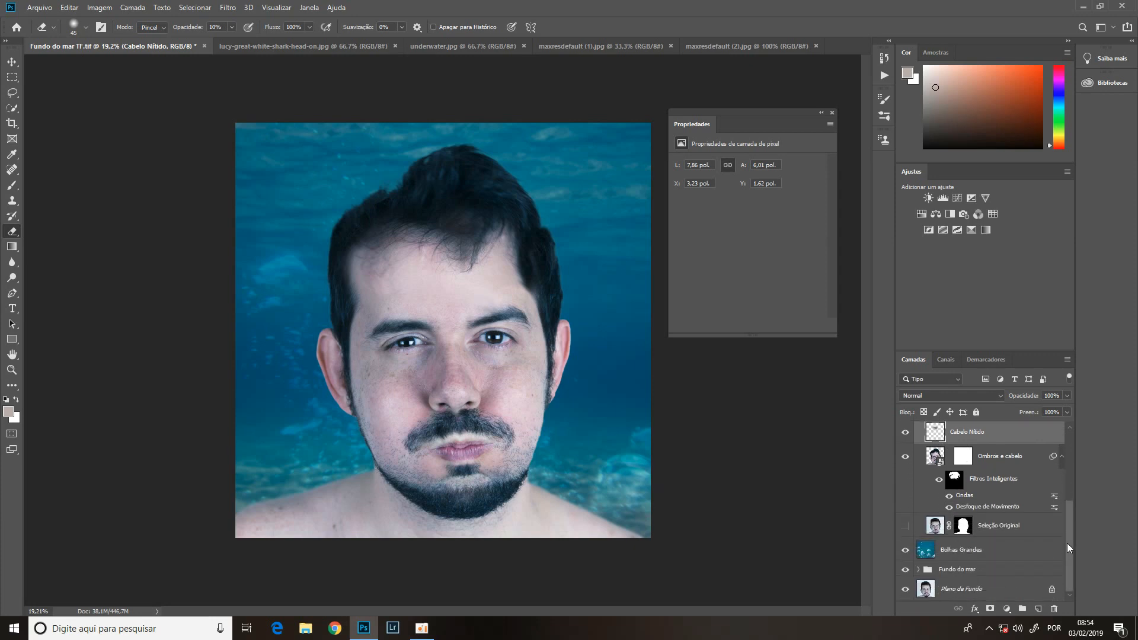
left_click(904, 550)
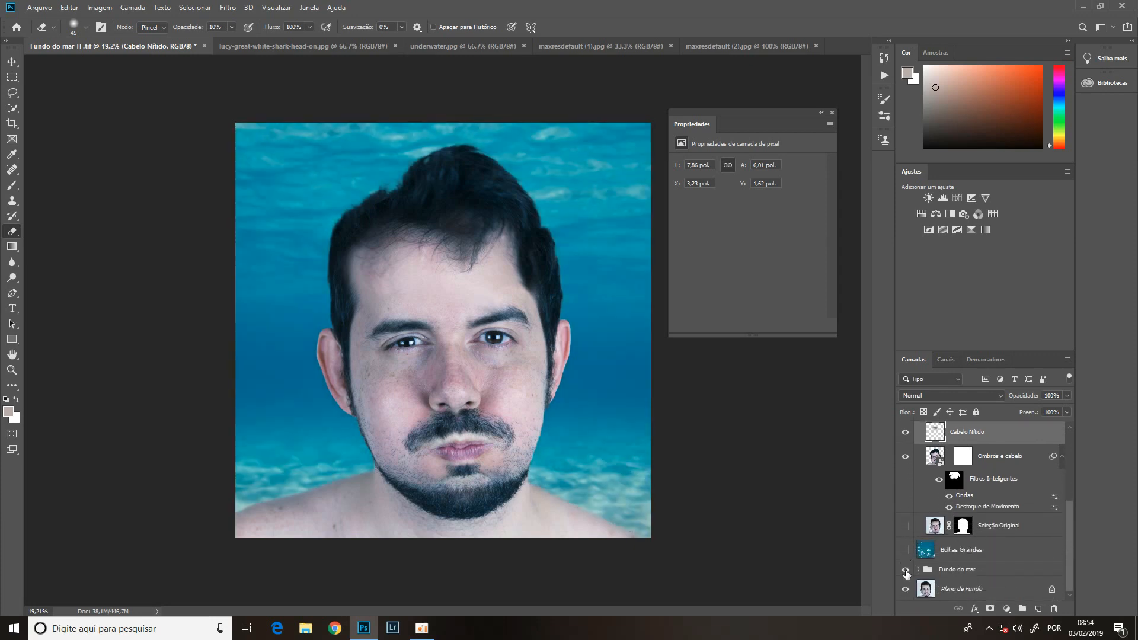
left_click(904, 571)
left_click(904, 589)
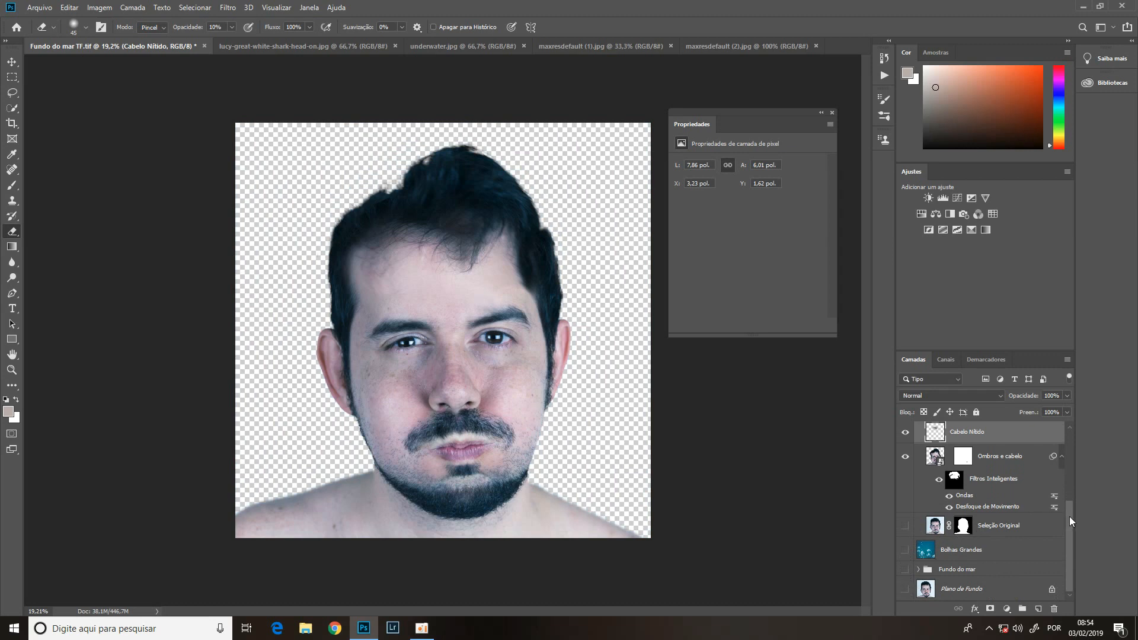
- Stamp all visible layers into a new layer above Cabelo Nítido and check it in isolation
left_click_drag(1068, 517, 1070, 476)
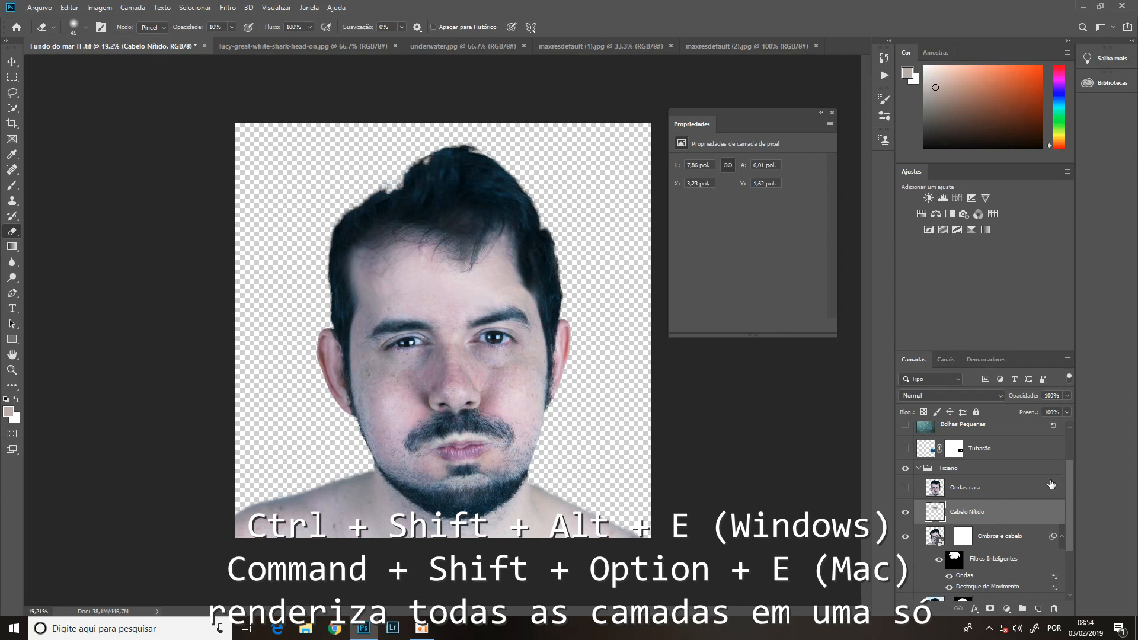
key("ctrl+shift+alt+e")
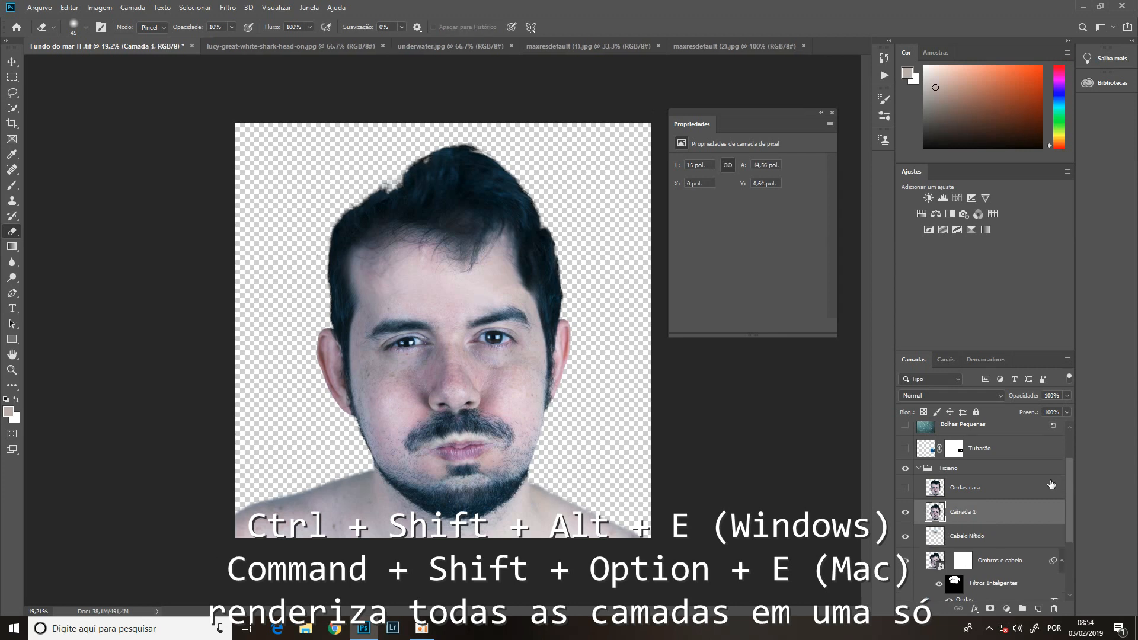
left_click(905, 512, "alt")
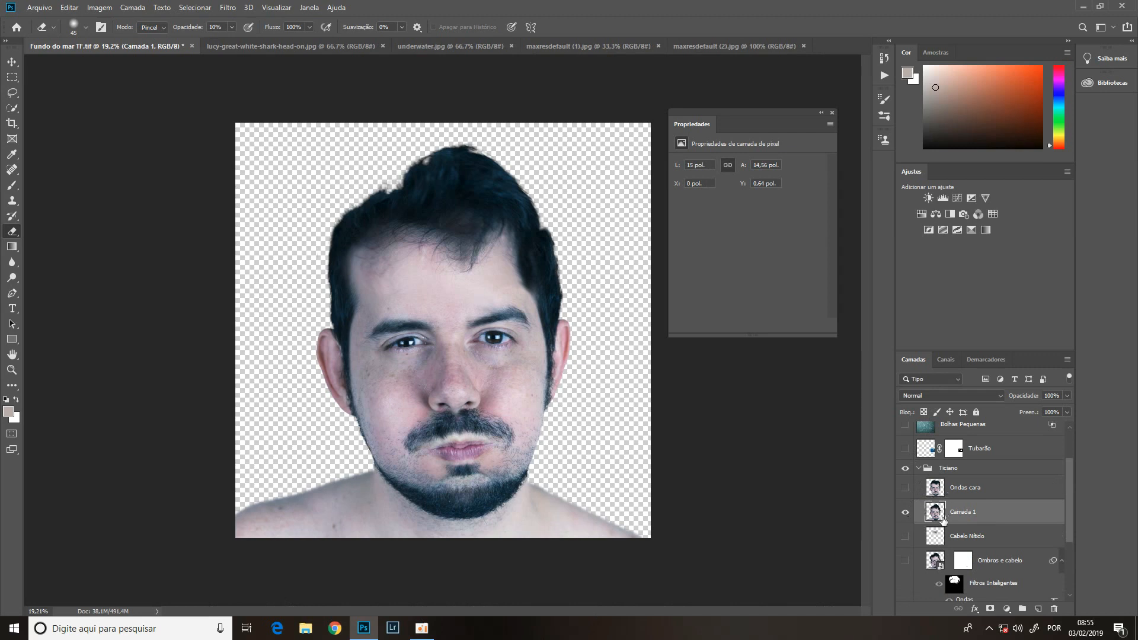
left_click(905, 512, "alt")
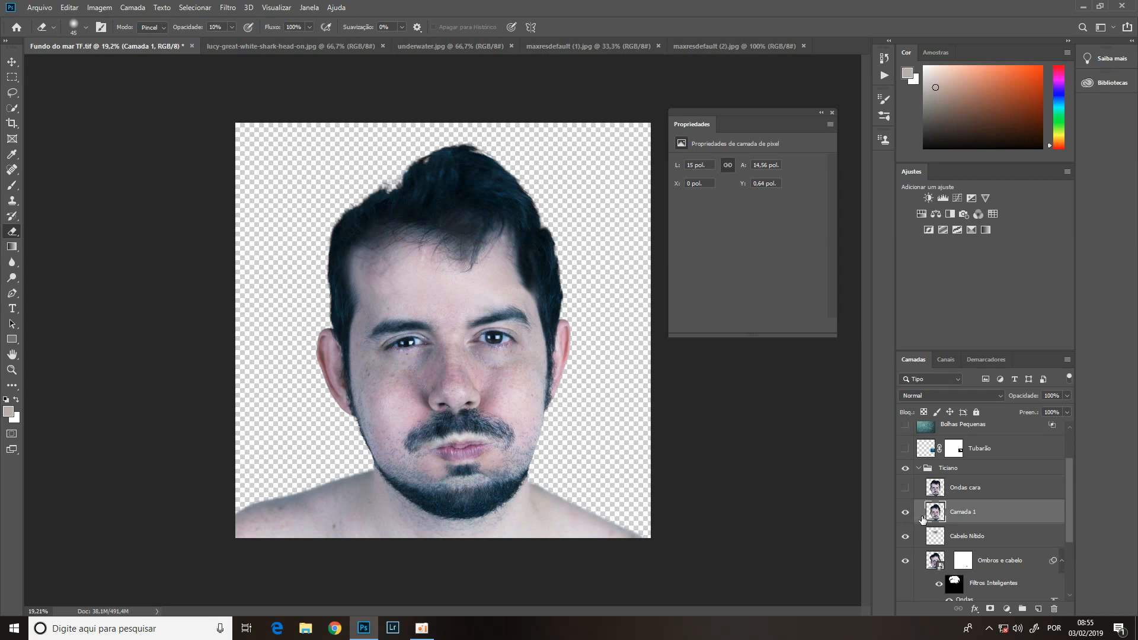
- Compare the stamped Camada 1 layer with the Ondas cara layer and open Liquify (Dissolver) on Camada 1
left_click(904, 488)
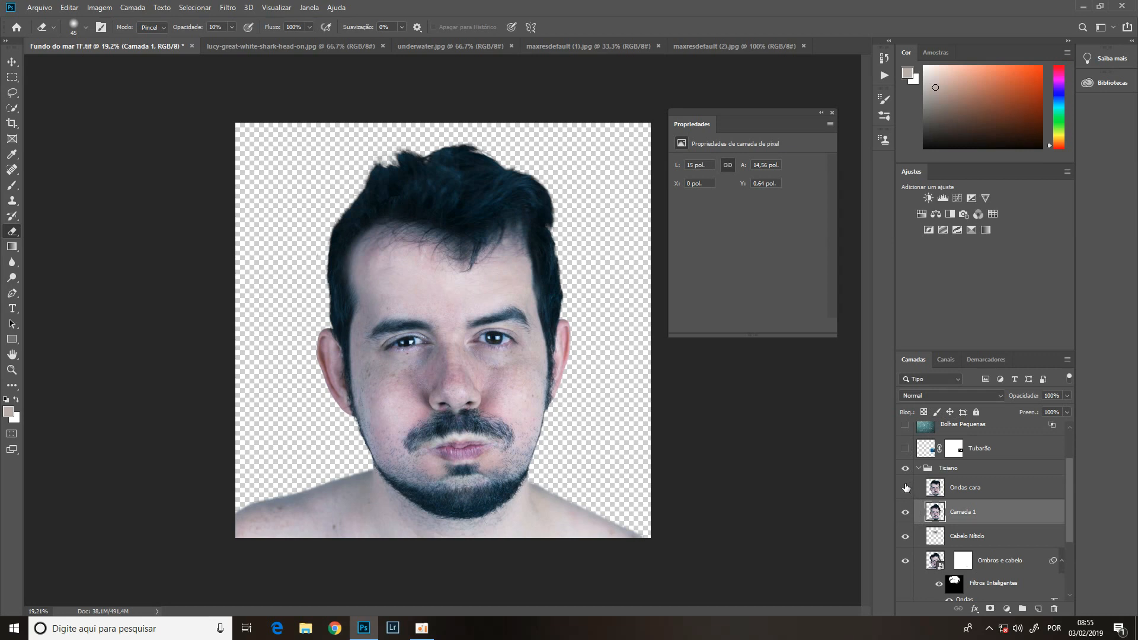
left_click(906, 488)
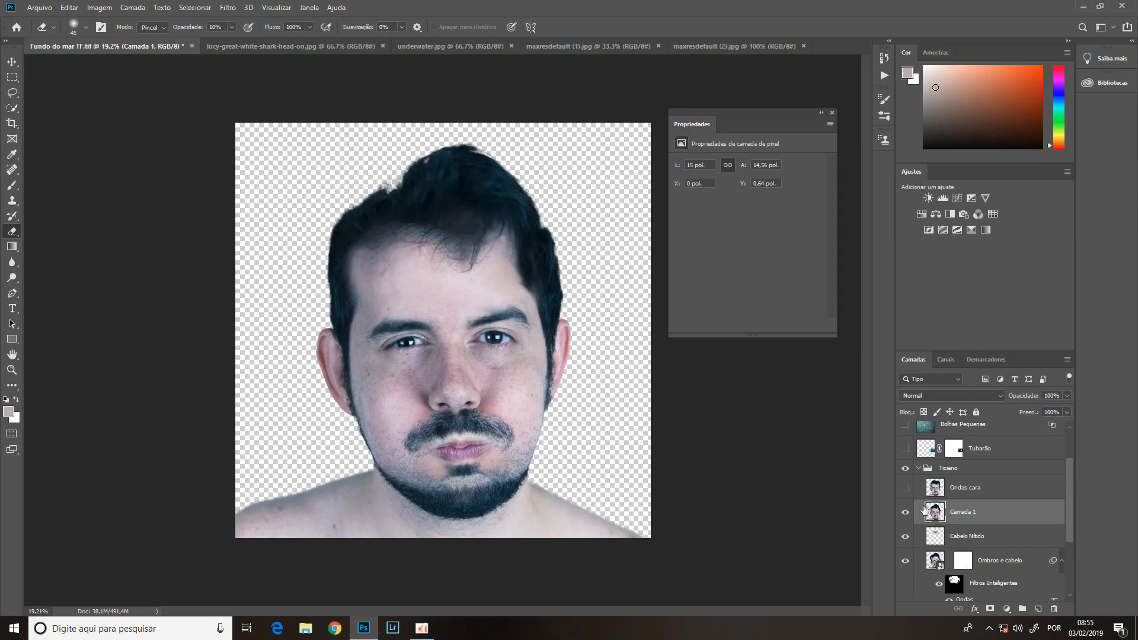
left_click(228, 8)
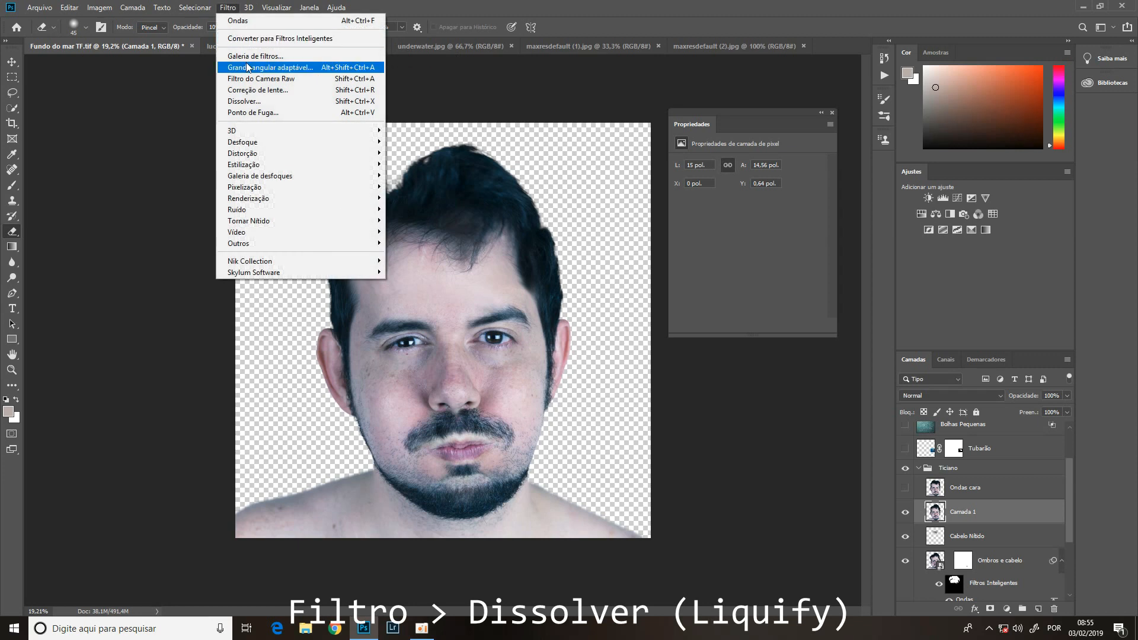
left_click(262, 101)
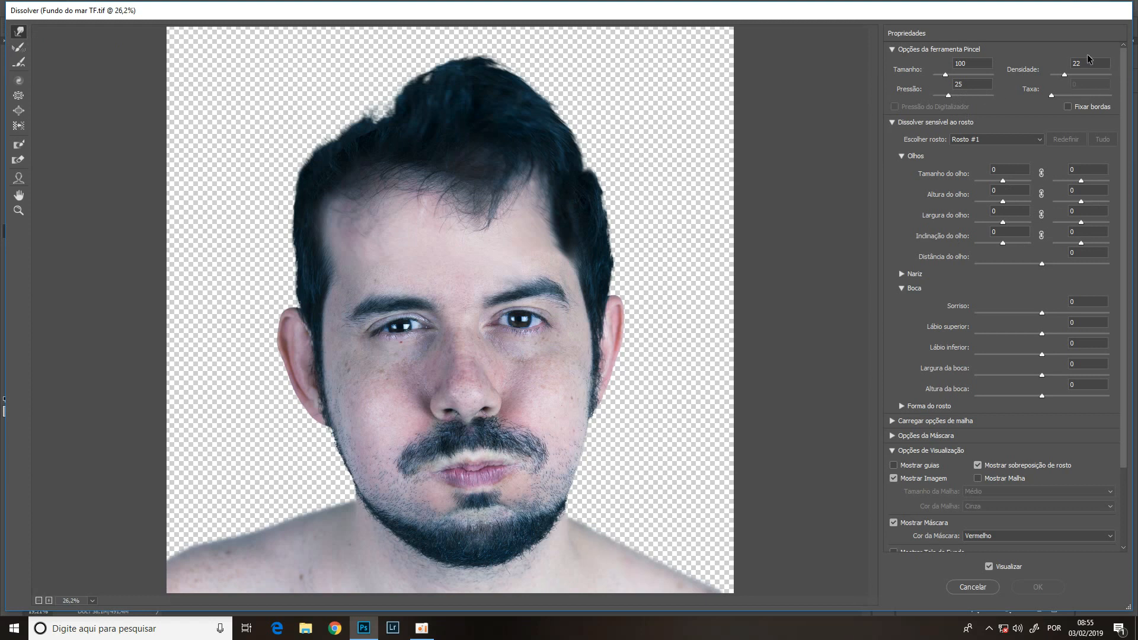
- Push the top and sides of the hair into a fuller, wavier shape in Liquify with a brush size of 1000
key("bracketright")
key("bracketright")
key("bracketright")
key("bracketright")
key("bracketright")
key("bracketright")
key("bracketright")
key("bracketright")
key("bracketright")
key("bracketright")
key("bracketright")
key("bracketright")
key("bracketright")
key("bracketright")
key("bracketright")
key("bracketright")
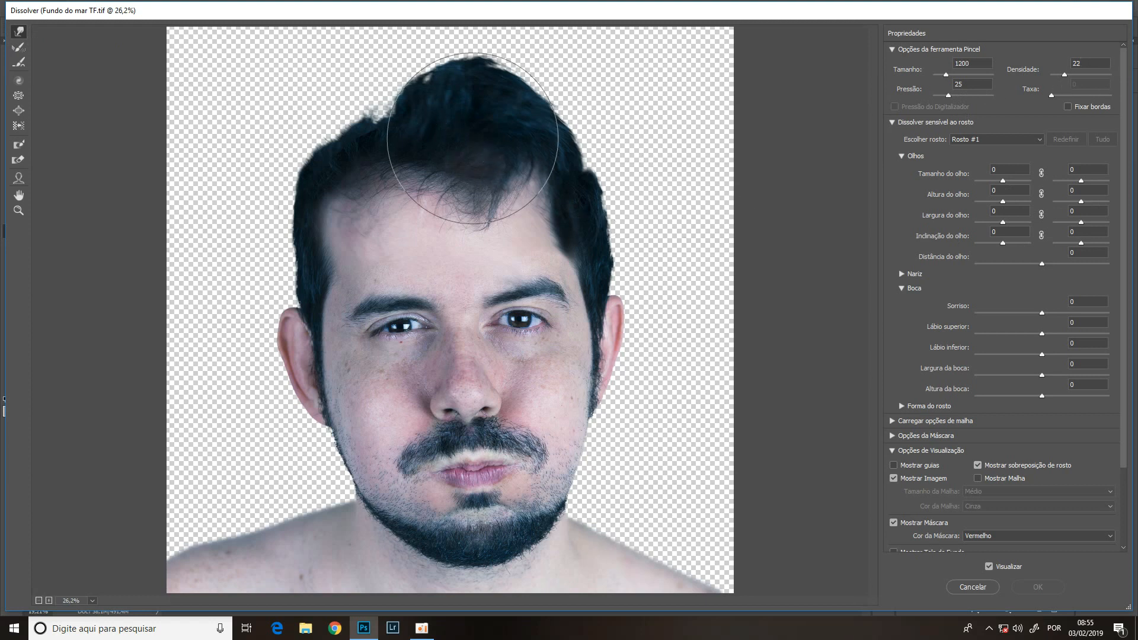
key("bracketleft")
key("bracketleft")
key("bracketleft")
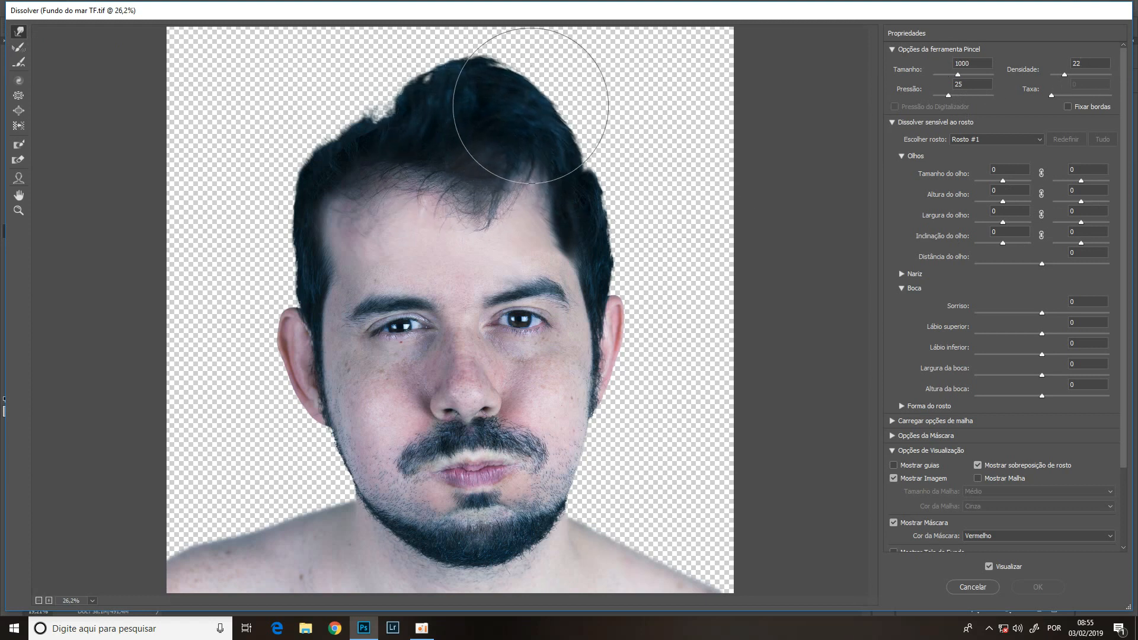
mouse_move(356, 52)
left_mouse_down()
mouse_move(345, 110)
mouse_move(373, 122)
mouse_move(353, 112)
mouse_move(313, 123)
mouse_move(381, 84)
mouse_move(368, 101)
mouse_move(415, 103)
left_mouse_up()
mouse_move(566, 92)
left_mouse_down()
mouse_move(551, 70)
mouse_move(588, 58)
mouse_move(485, 124)
mouse_move(638, 57)
mouse_move(536, 66)
mouse_move(446, 134)
mouse_move(479, 161)
mouse_move(473, 196)
mouse_move(419, 156)
mouse_move(374, 217)
mouse_move(419, 117)
mouse_move(373, 81)
mouse_move(424, 93)
mouse_move(393, 76)
left_mouse_up()
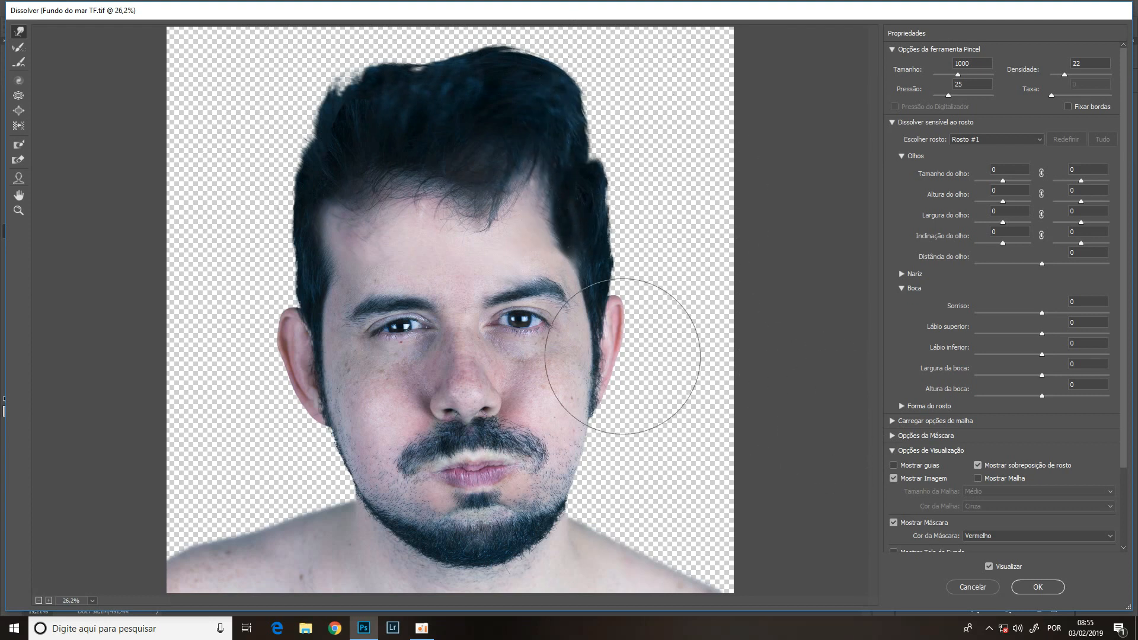
left_click(1040, 586)
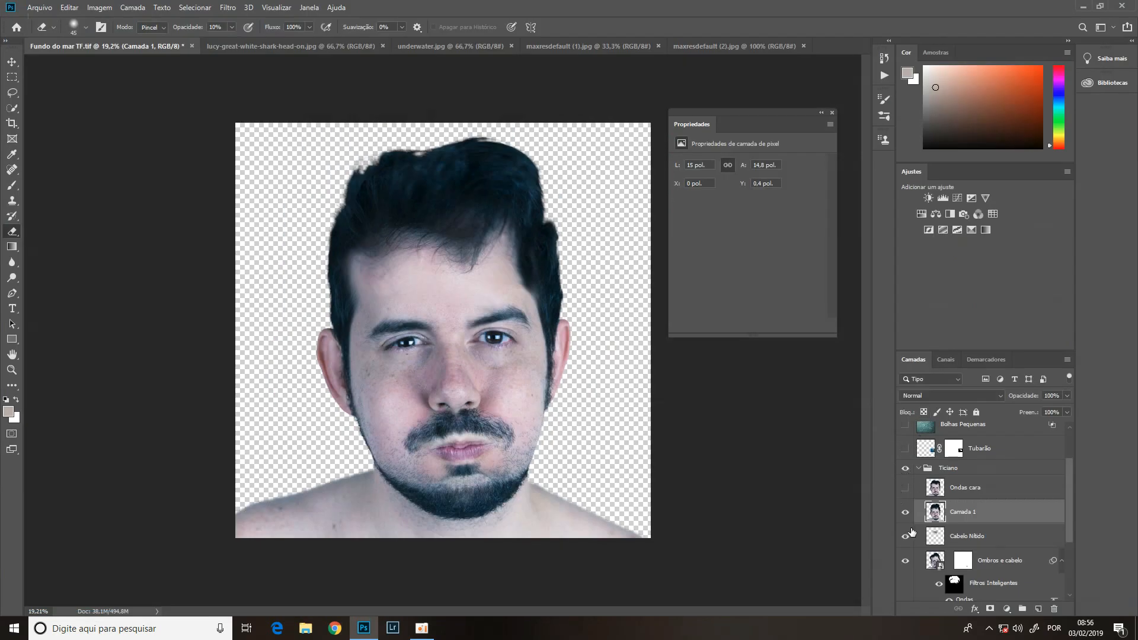
- Compare the liquified result with the original, isolate the Ondas cara layer and delete Camada 1
left_click(905, 513)
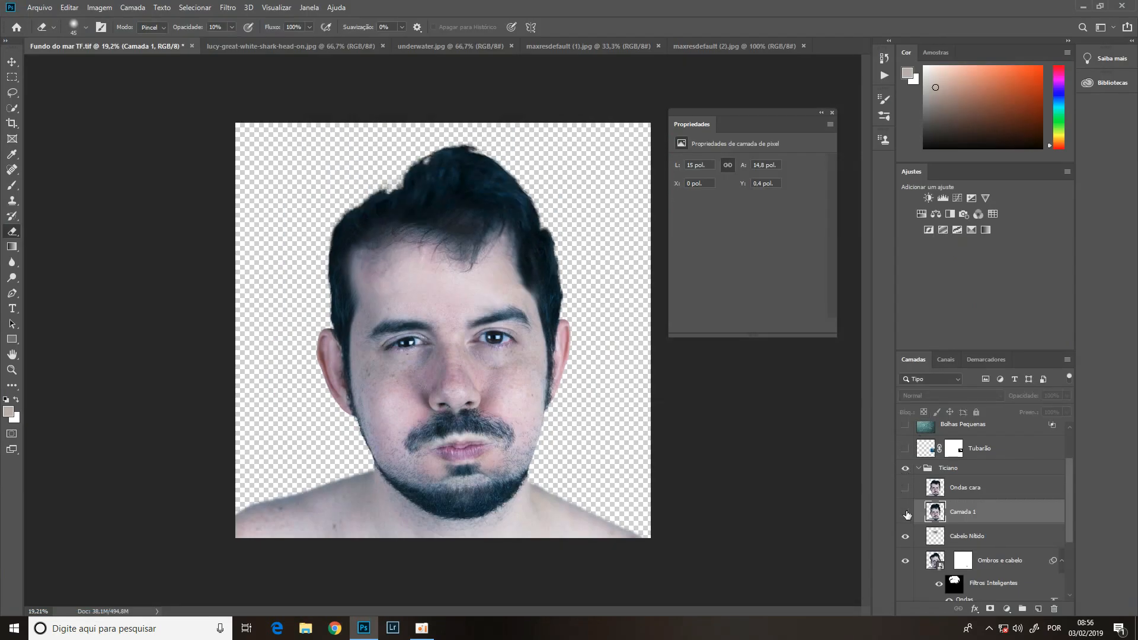
left_click(906, 513)
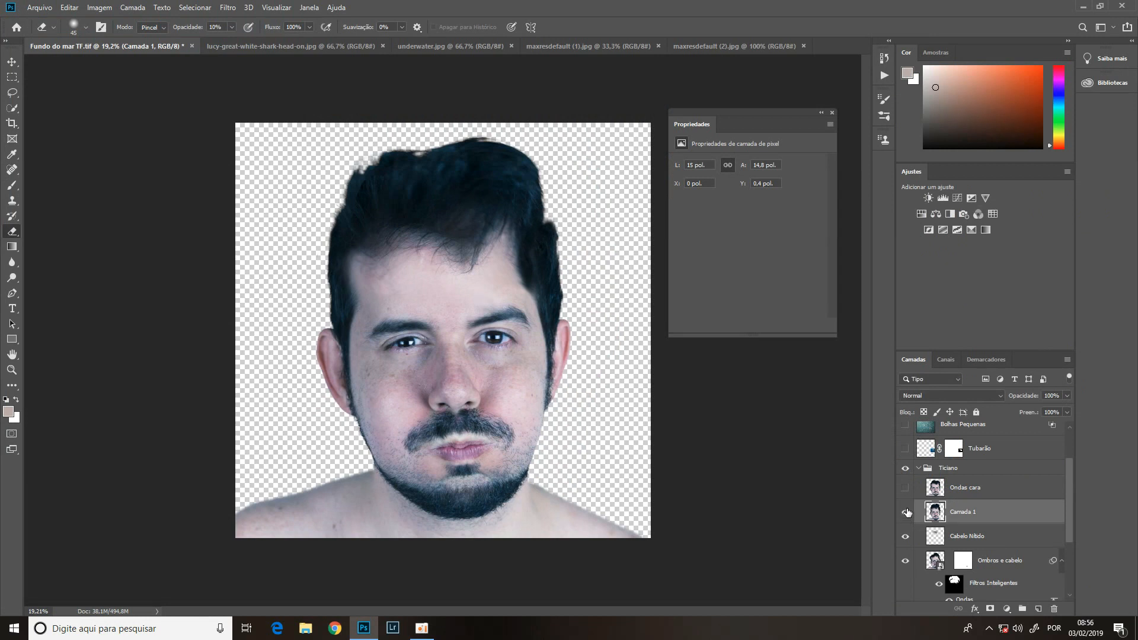
left_click(907, 513)
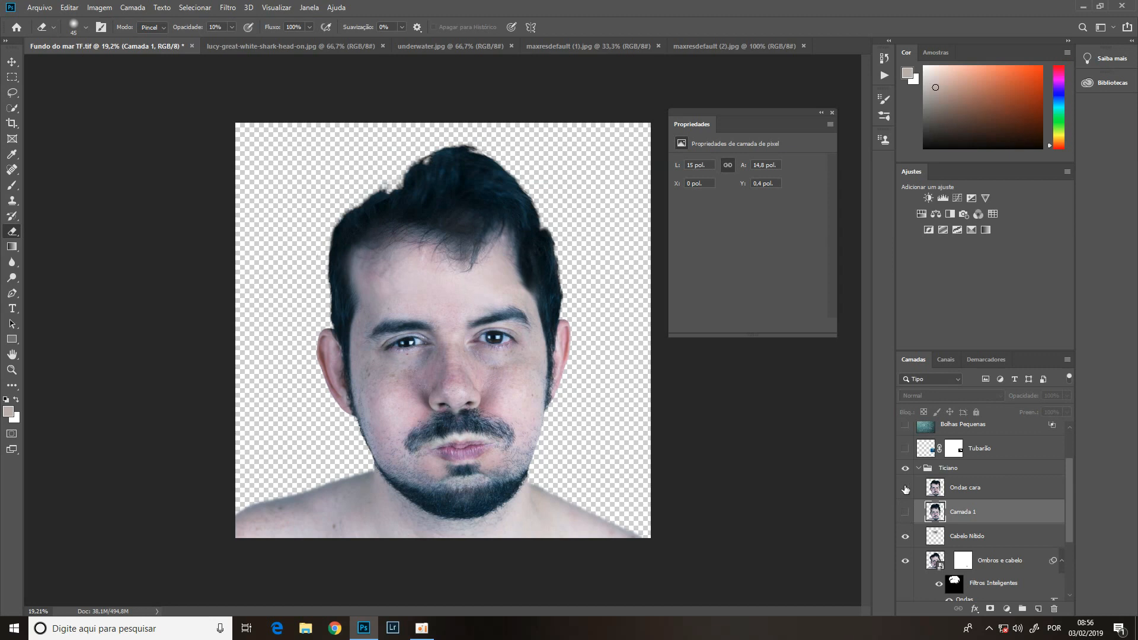
left_click(905, 489, "alt")
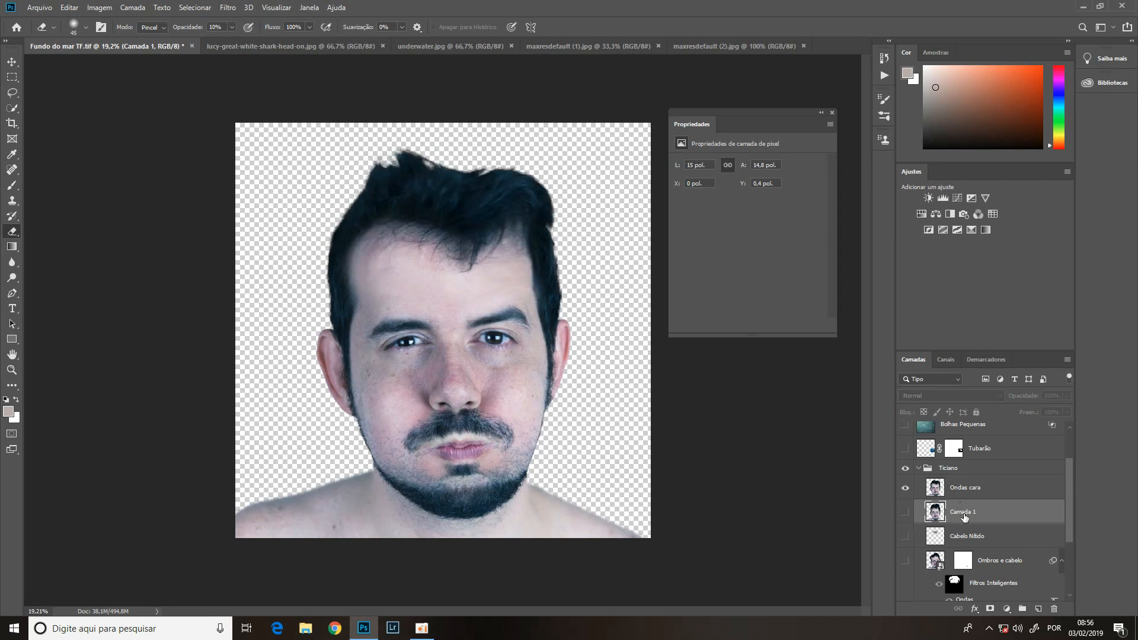
key("Delete")
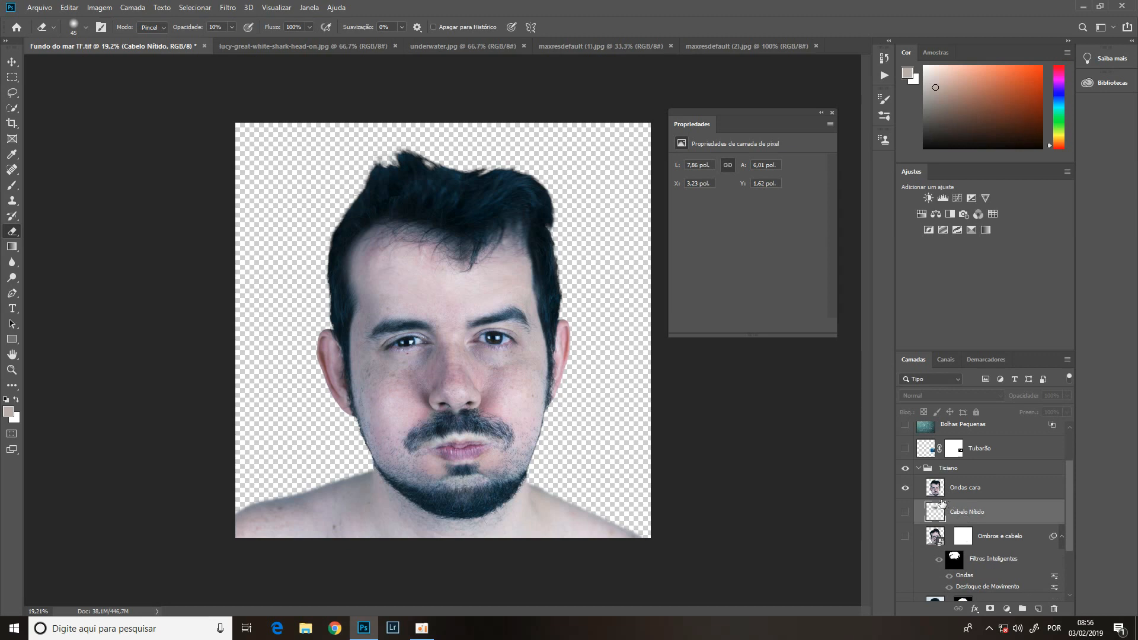
- Show the Bolhas Grandes layer and the Fundo do mar group behind the cutout
left_click_drag(1068, 499, 1068, 532)
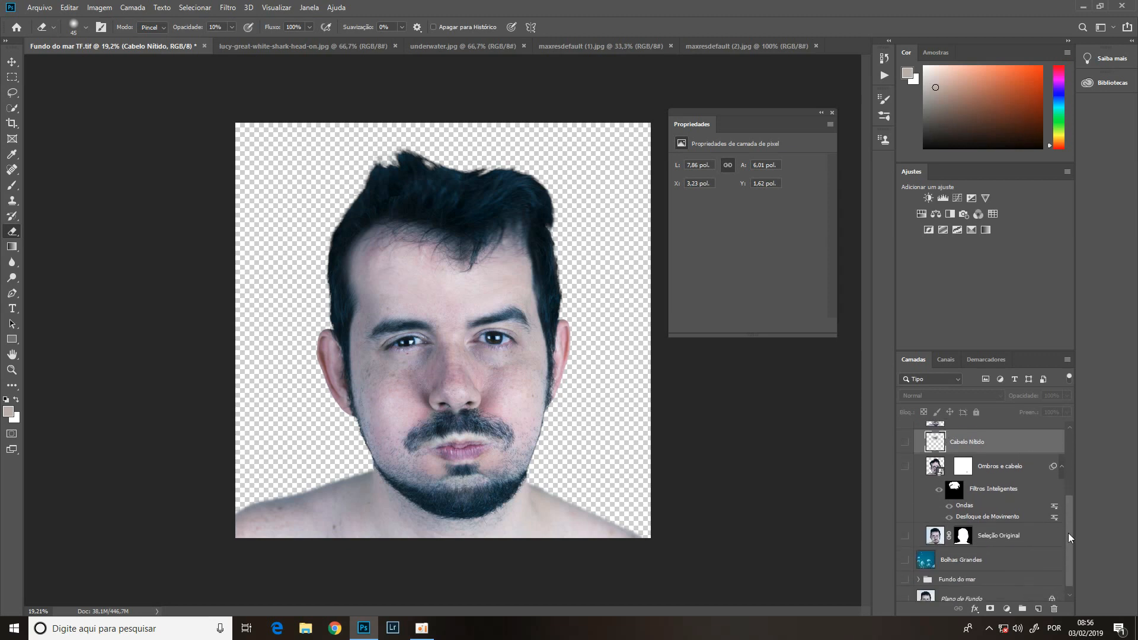
left_click(904, 560)
left_click(905, 579)
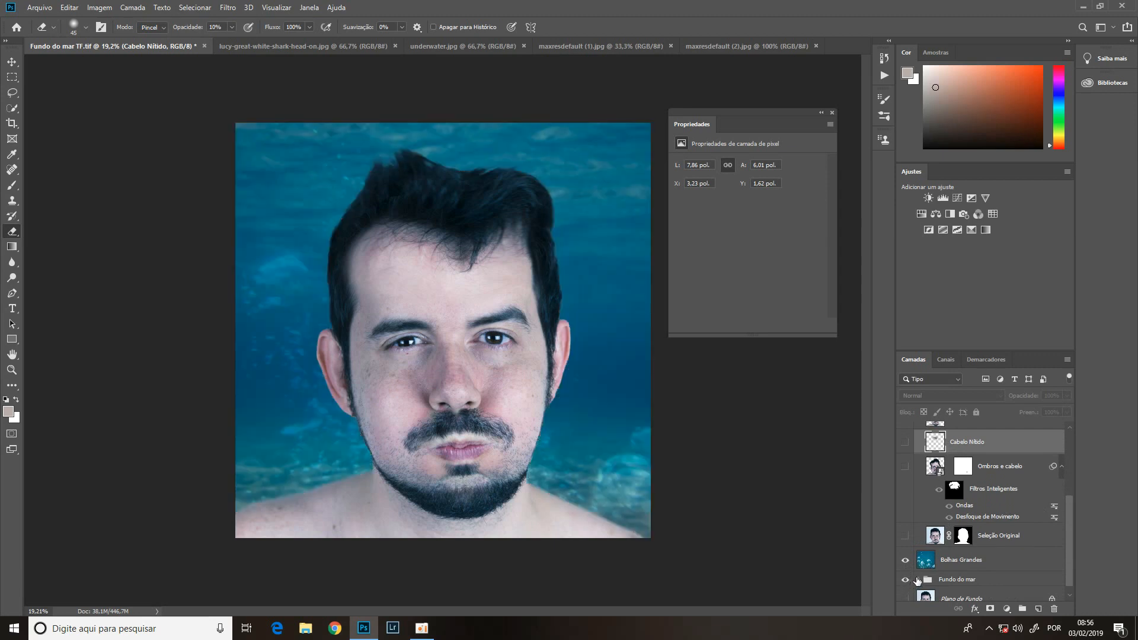
left_click(905, 560)
left_click(904, 560)
left_click_drag(1067, 514, 1067, 470)
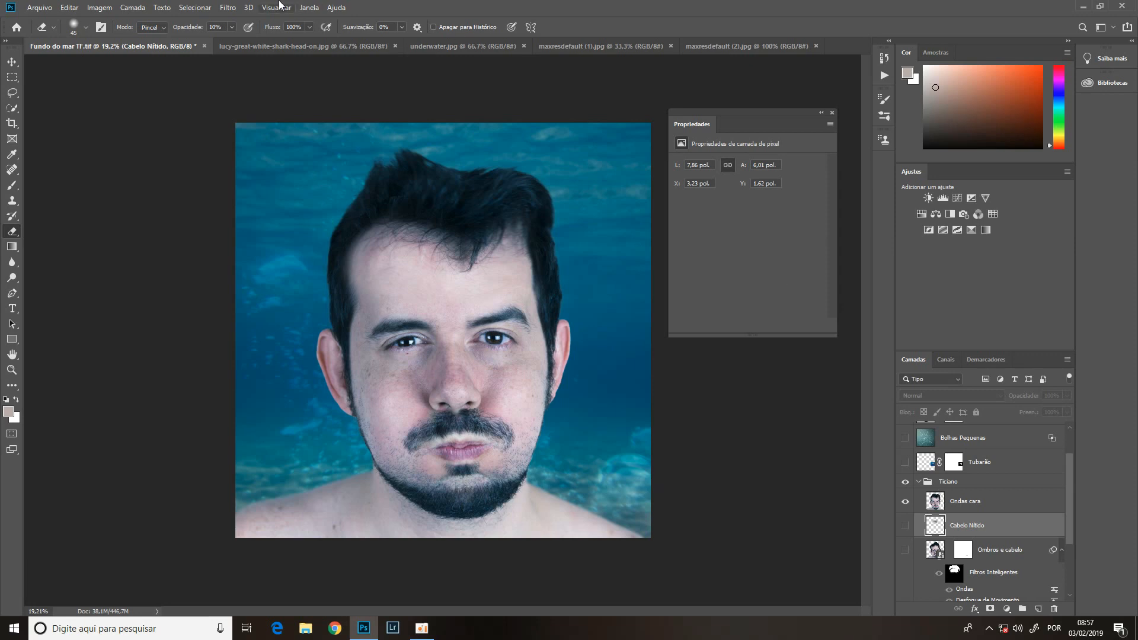
- View the source photo lucy-great-white-shark-head-on.jpg and show the Tubarão layer in the Fundo do mar TF.tif composite
left_click(292, 41)
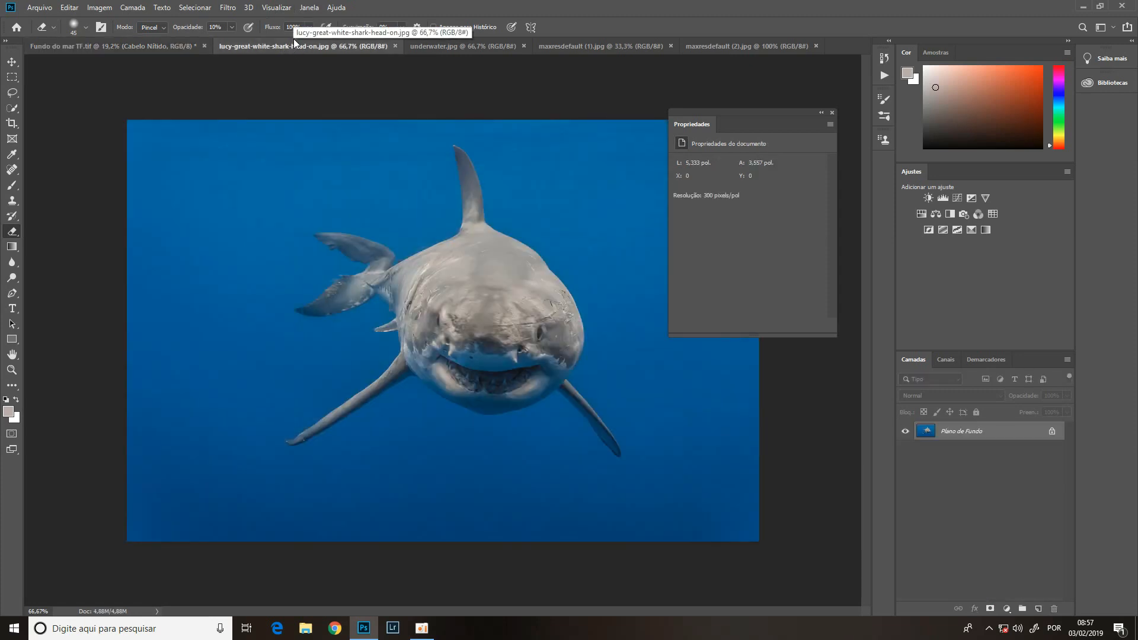
left_click(174, 45)
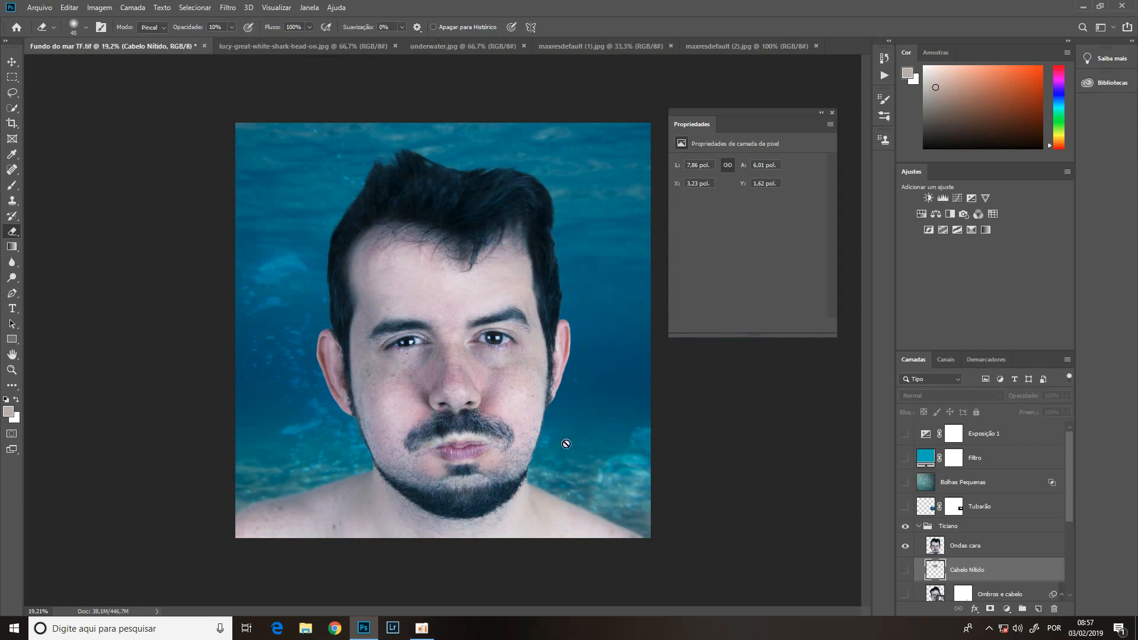
left_click(905, 507)
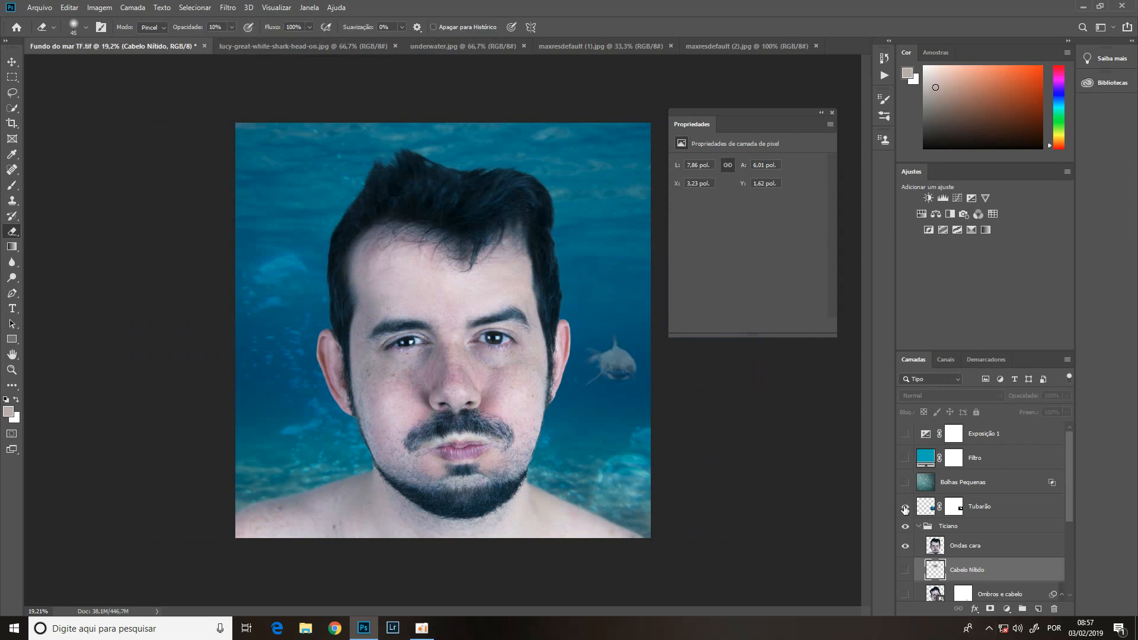
- Temporarily disable the Tubarão layer's mask to inspect the unmasked shark image, and re-enable it
left_click(951, 509, "shift")
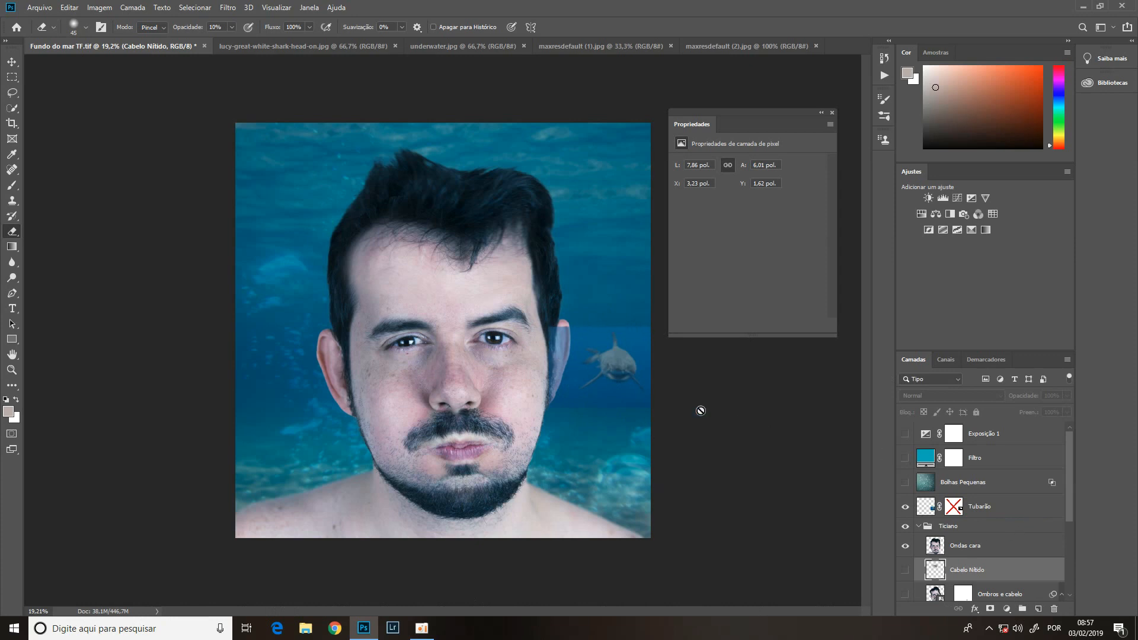
left_click(1010, 512)
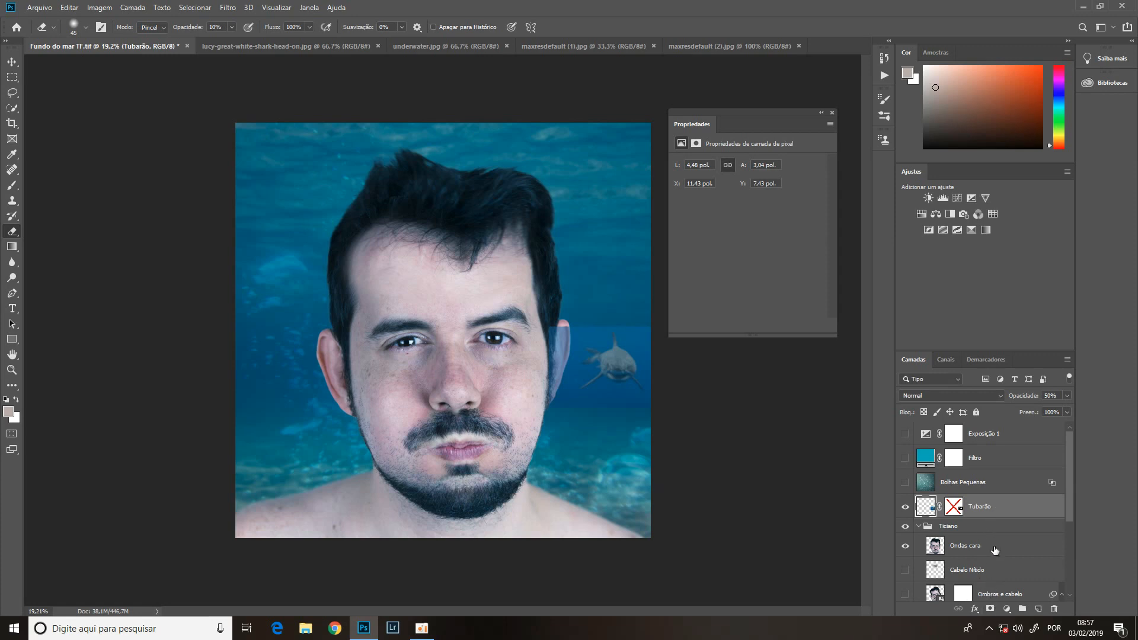
left_click(956, 508, "shift")
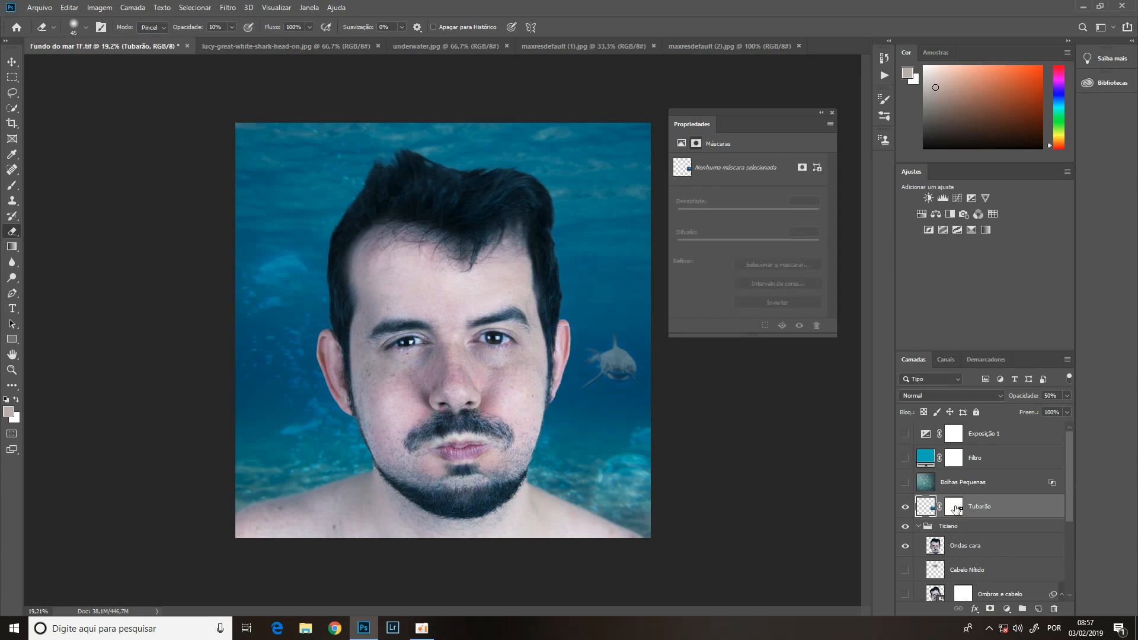
- Try a Gaussian Blur (Desfoque Gaussiano) on the Tubarão layer's image rather than its mask
left_click(922, 505)
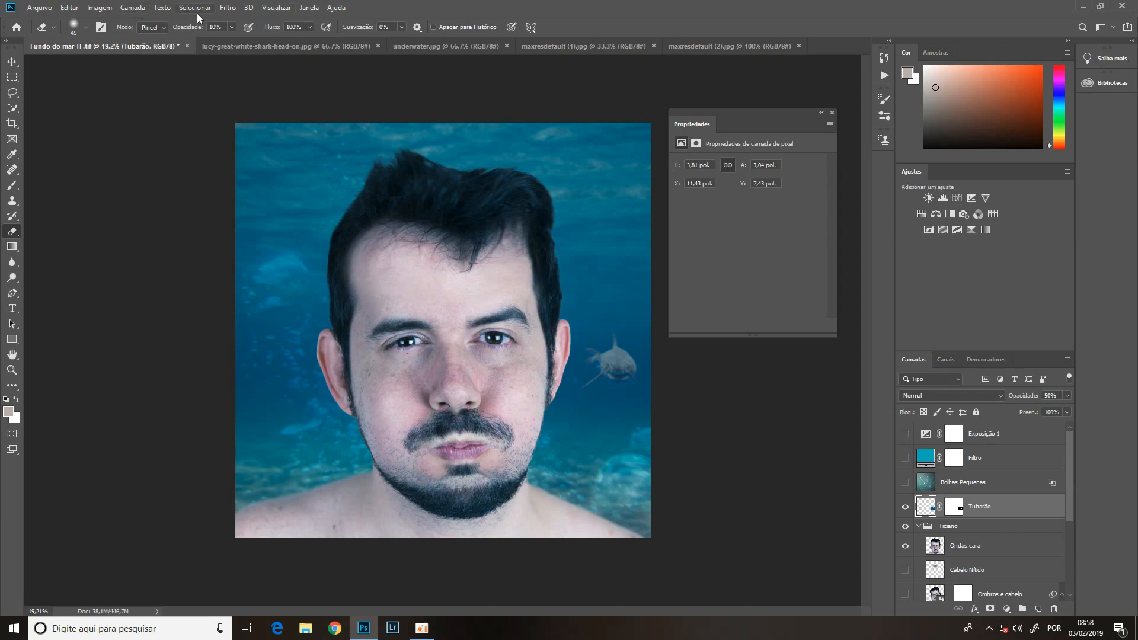
left_click(228, 8)
mouse_move(303, 141)
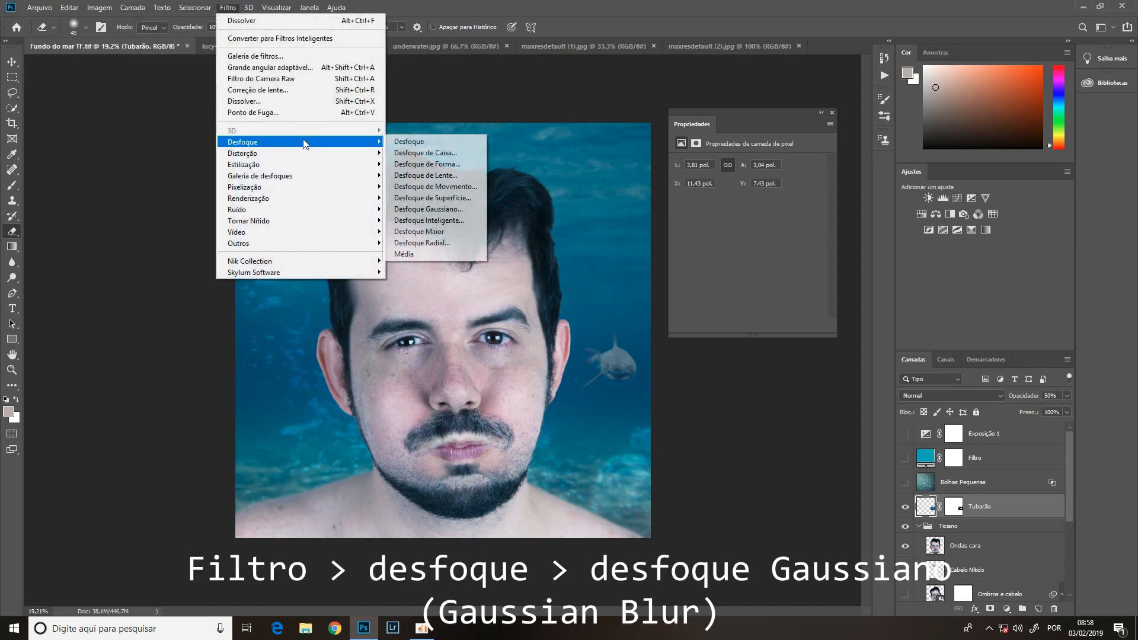
left_click(440, 209)
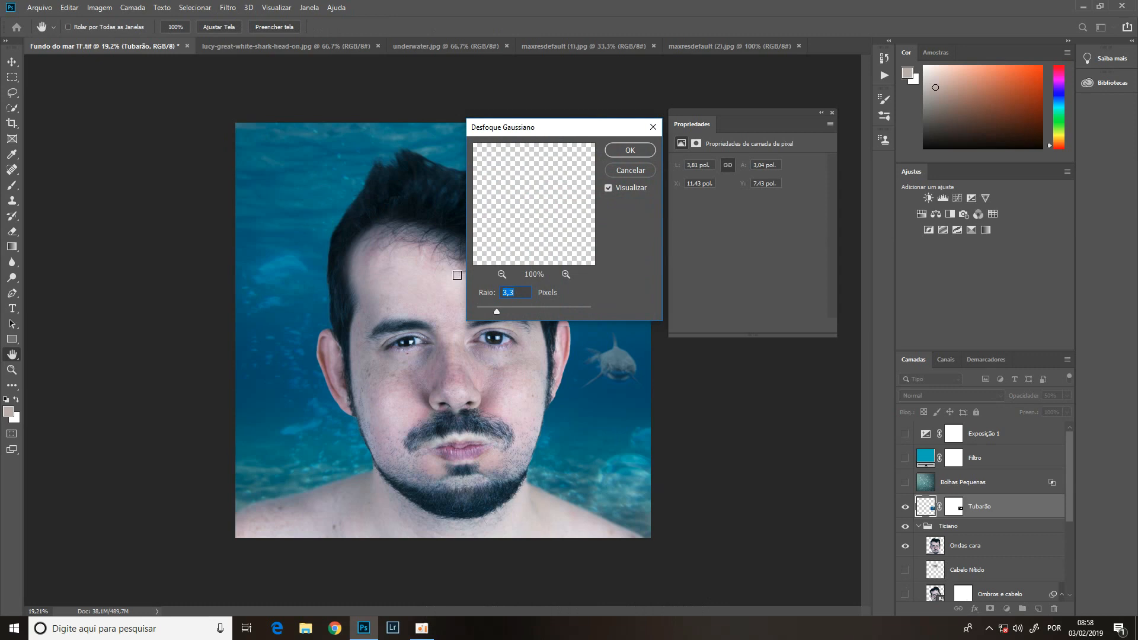
left_click(525, 308)
left_click(631, 150)
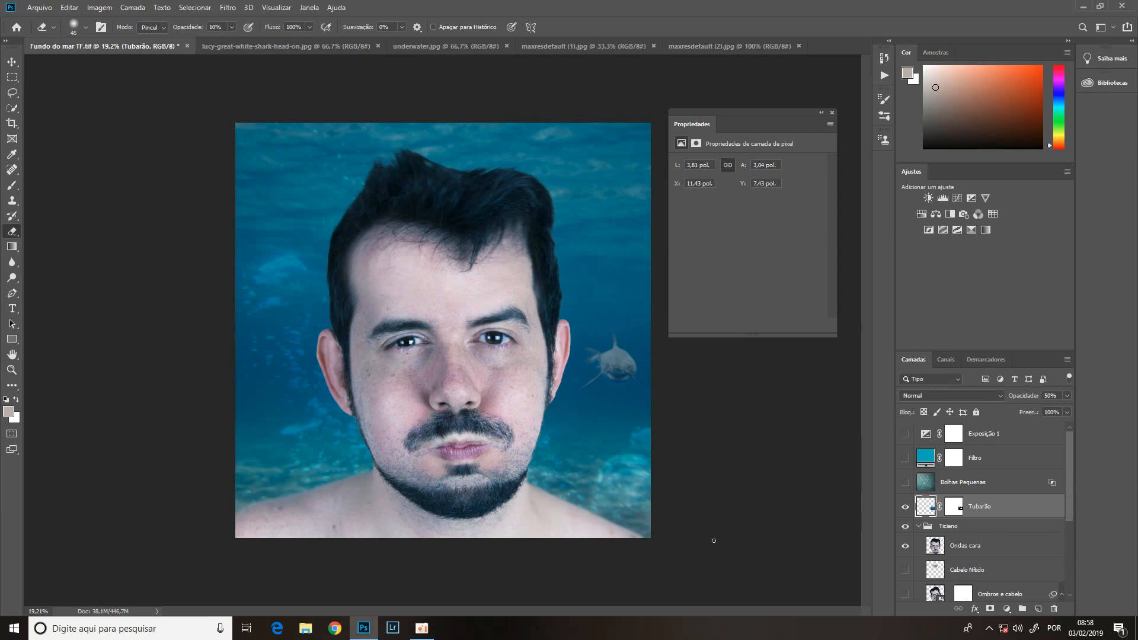
- View the bubbles source maxresdefault (2).jpg and show the Bolhas Pequenas layer in the Fundo do mar TF.tif composite
left_click(696, 47)
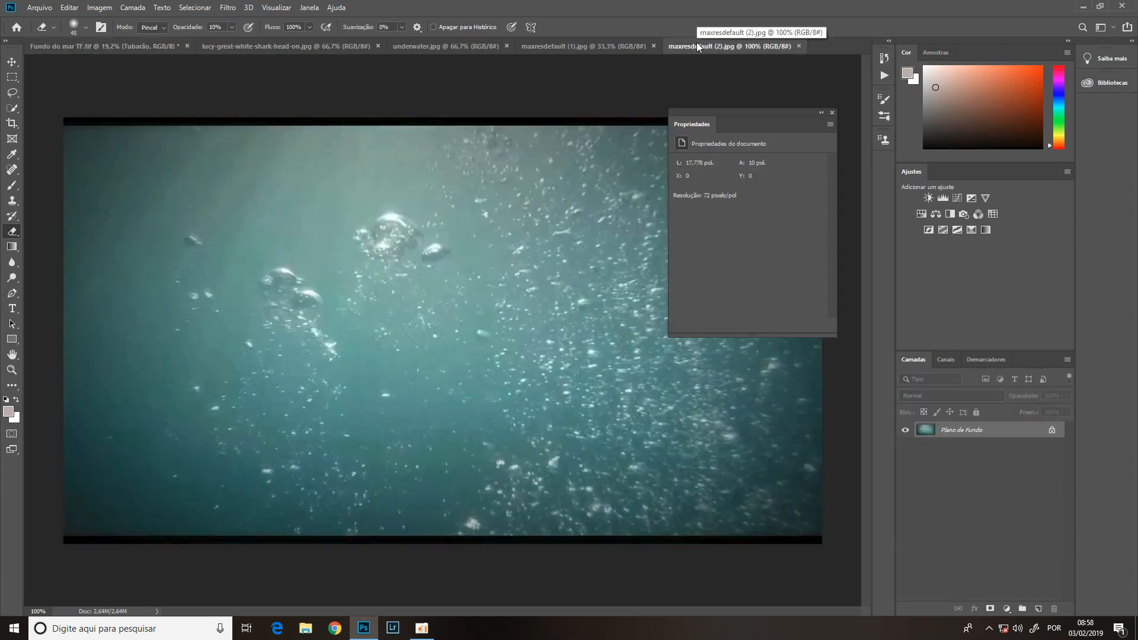
left_click(133, 45)
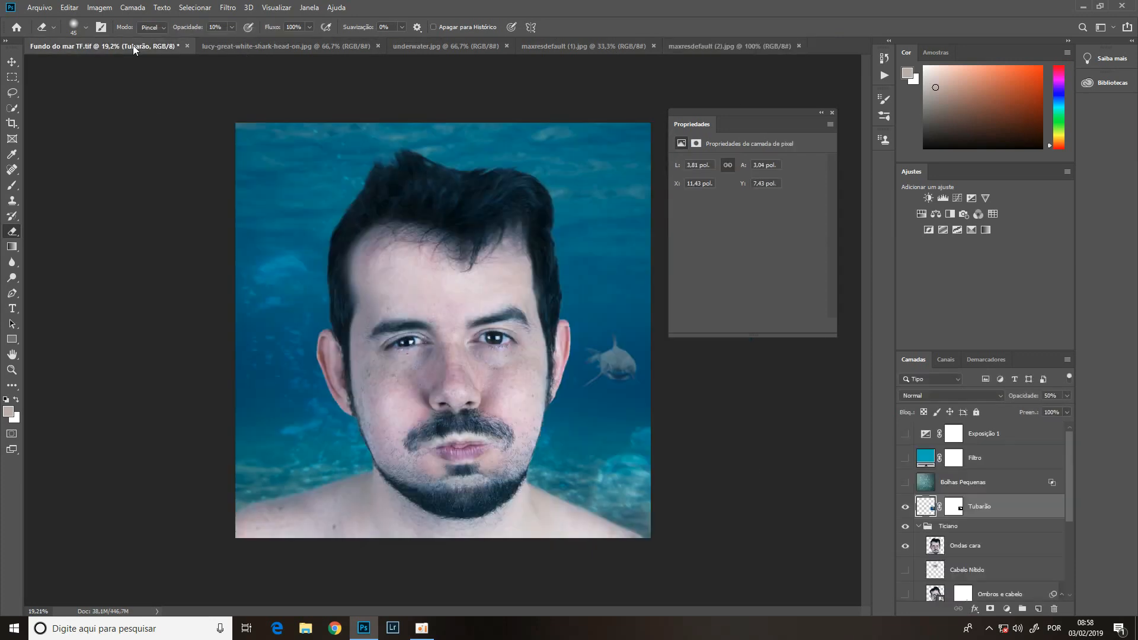
left_click(905, 481)
- Set the Bolhas Pequenas layer's blend mode to Multiplicação, with opacity at 50%
left_click(989, 483)
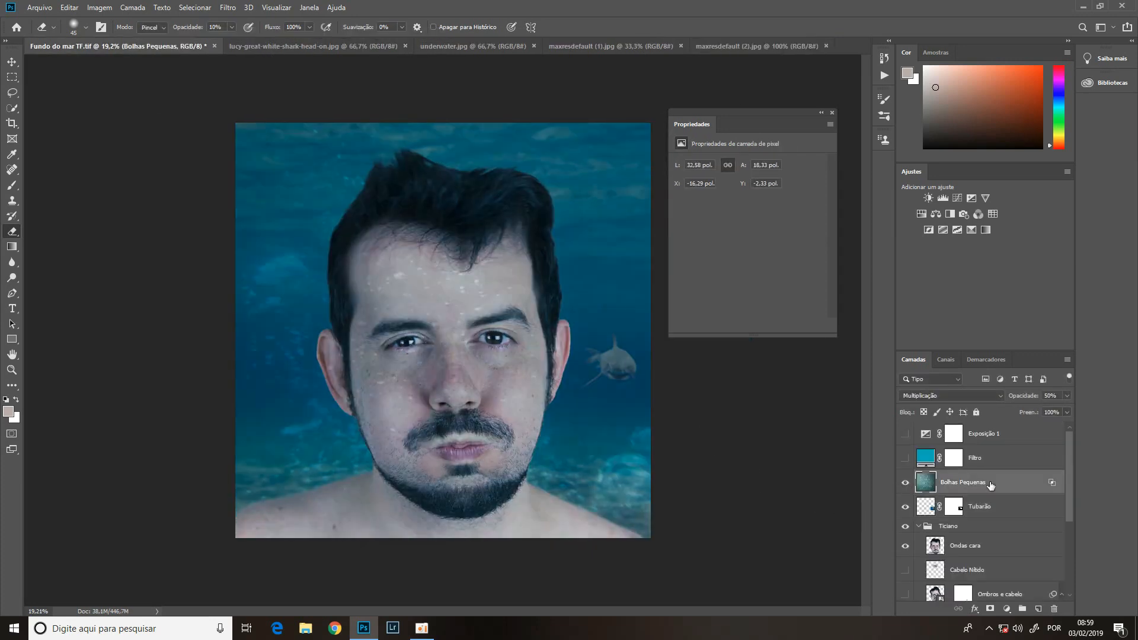
left_click(1001, 393)
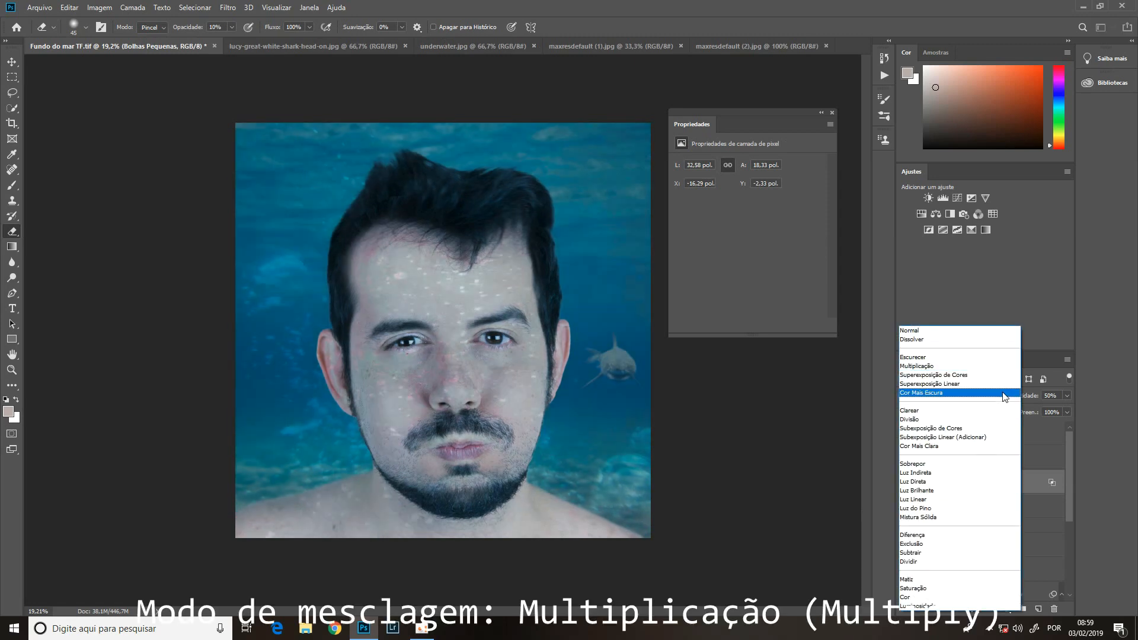
left_click(951, 366)
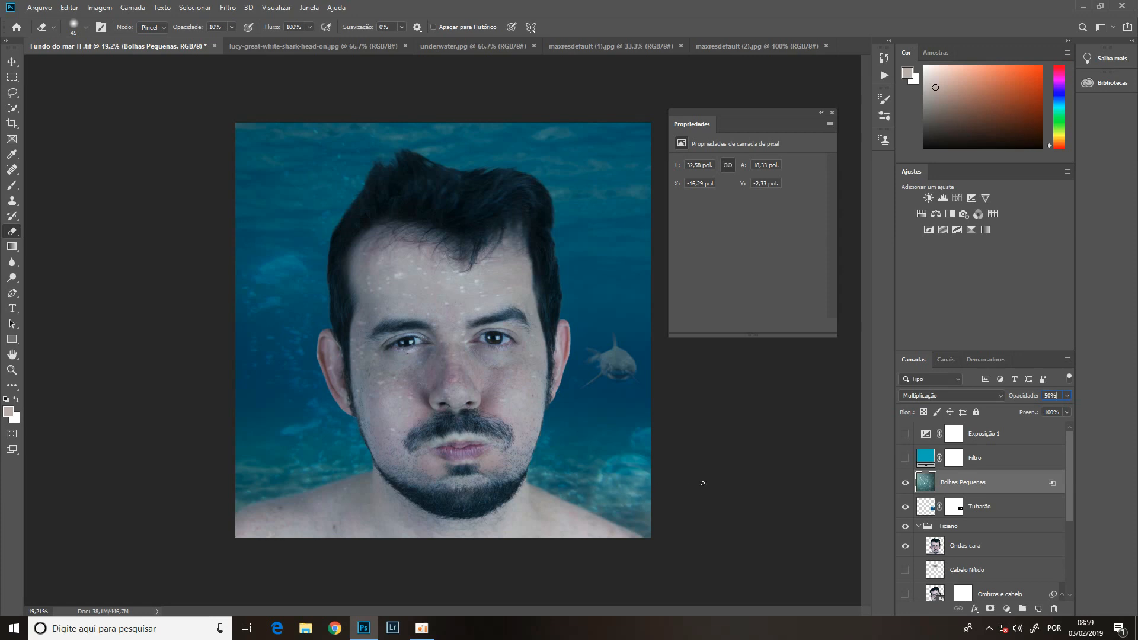
- Reset the Bolhas Pequenas layer's Blend If (Mesclar Se) shadow slider for Esta Camada and split it to 0 / 134 for a smooth transition
left_click(1002, 486)
double_click(1017, 483)
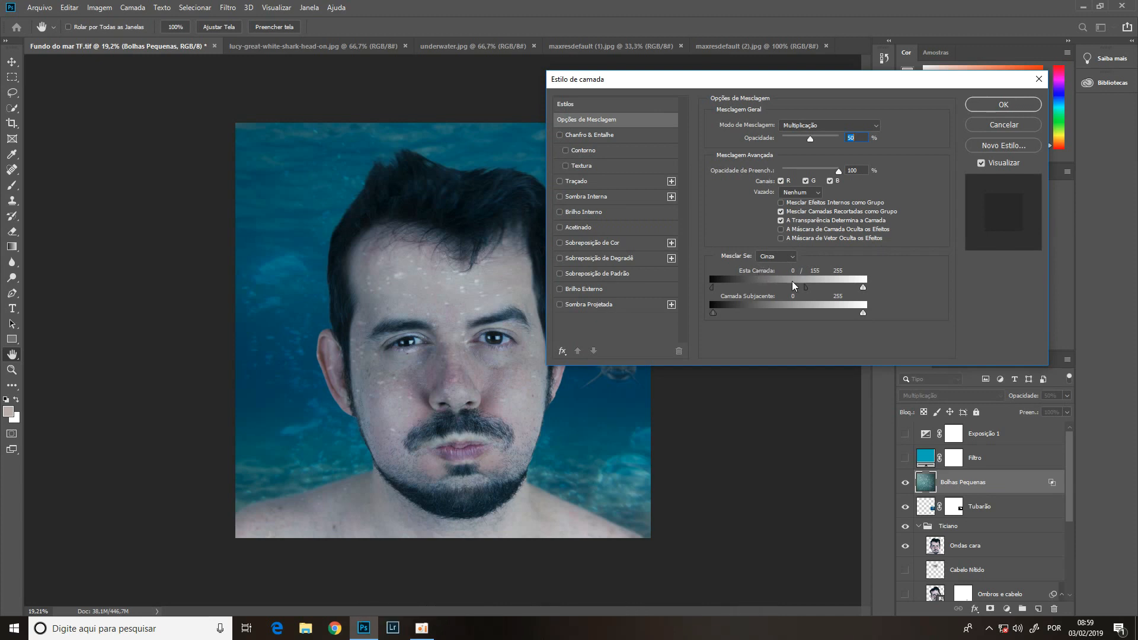
left_click_drag(806, 286, 712, 287)
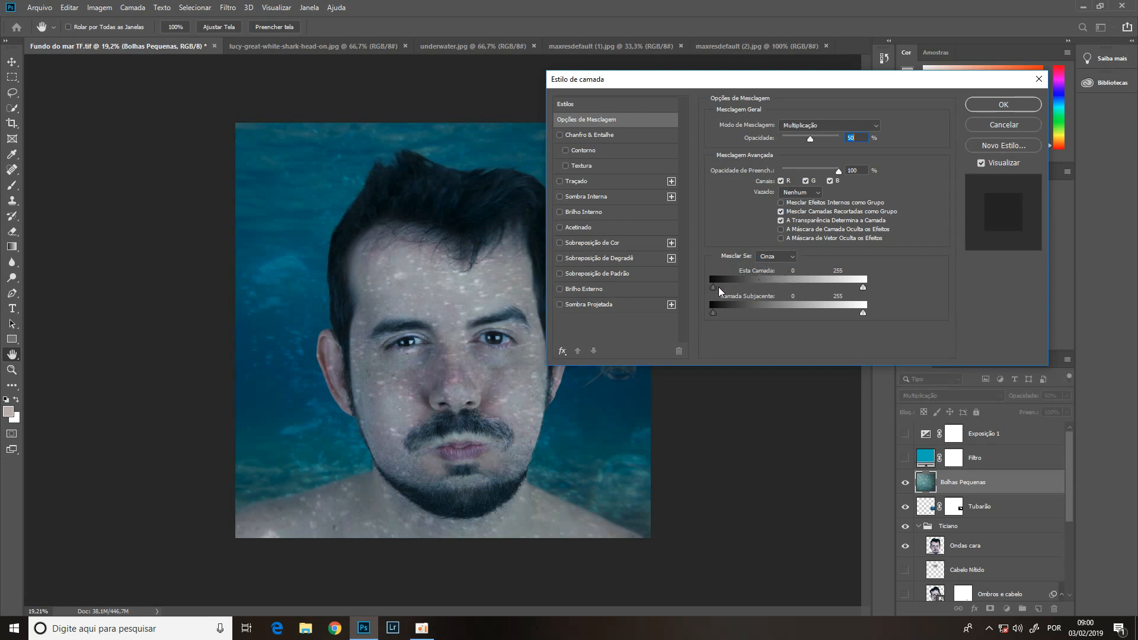
key("alt")
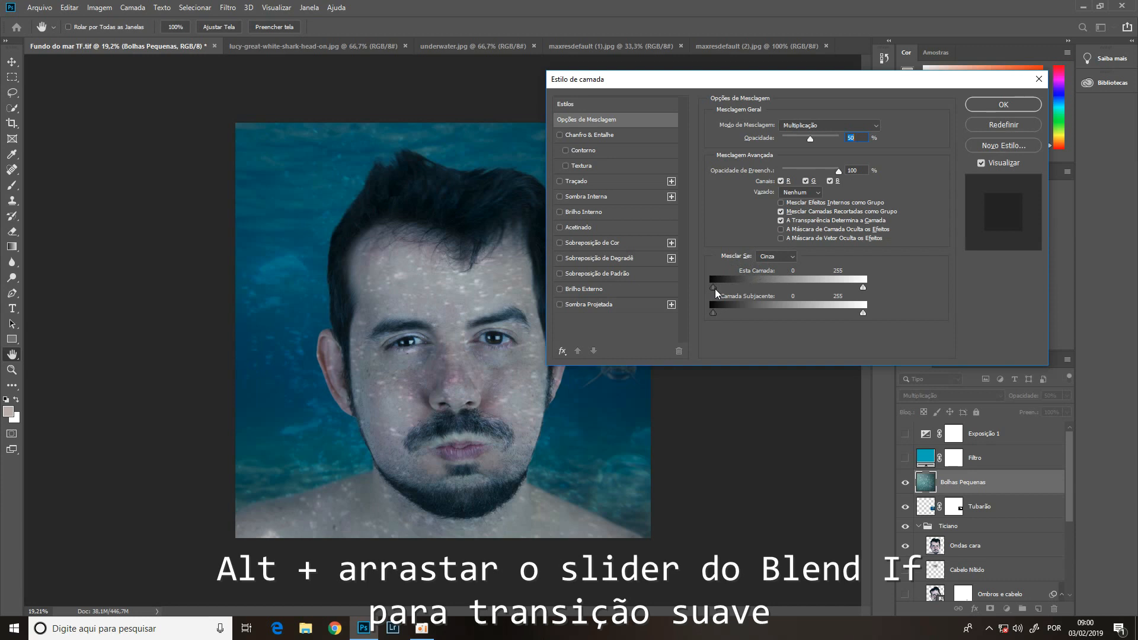
left_click_drag(723, 288, 795, 294)
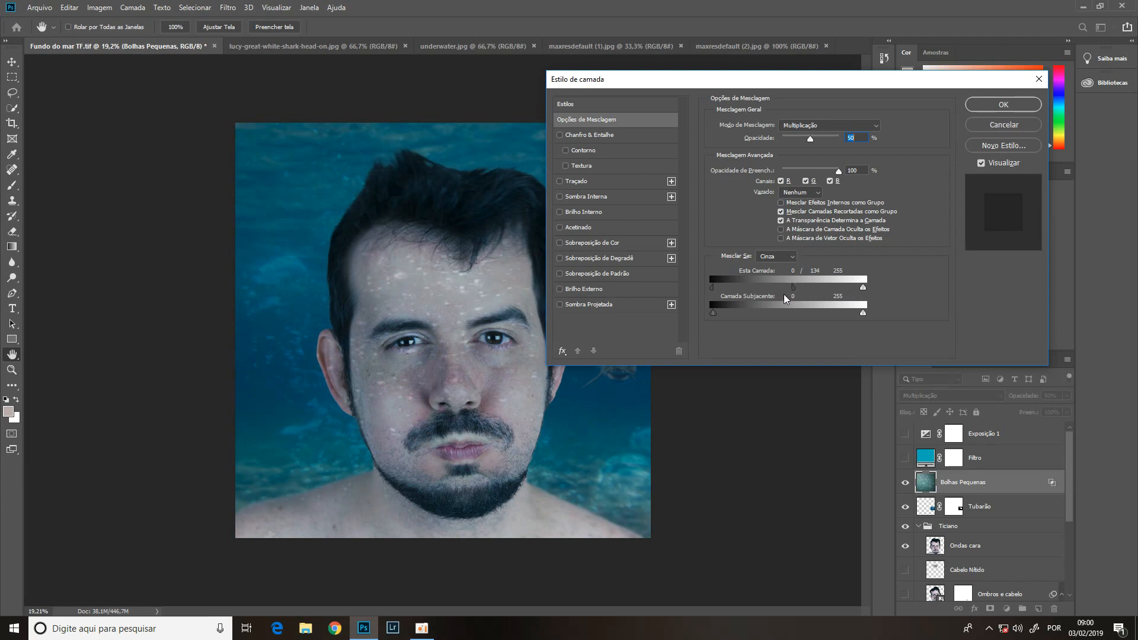
key("Return")
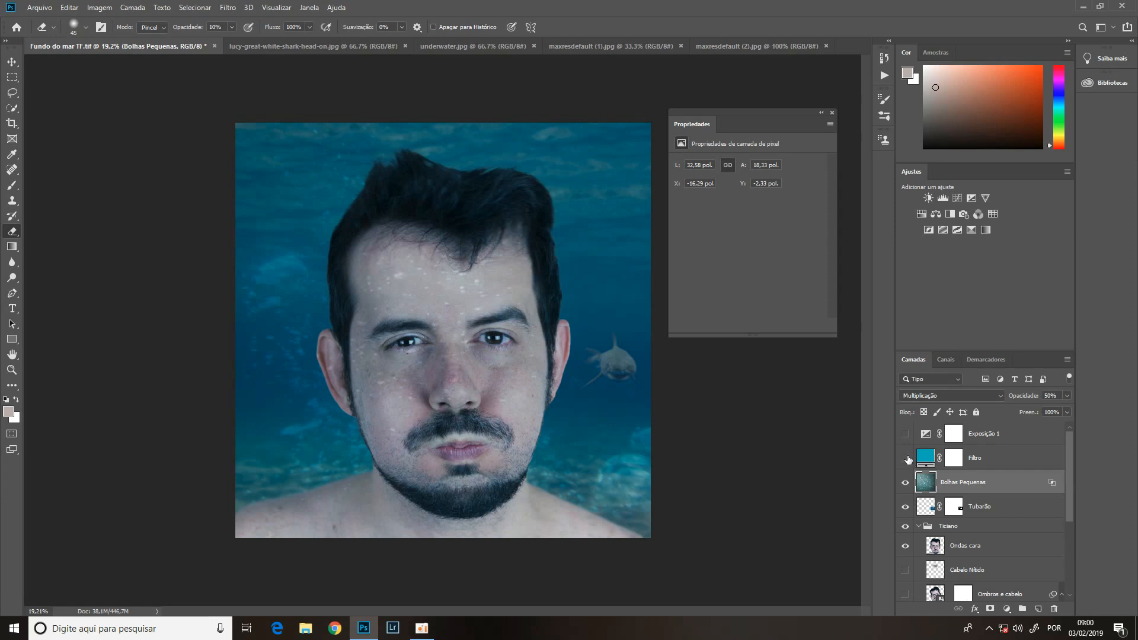
- Confirm colour 01abb9 for the Filtro solid colour (Cor sólida) layer and make the layer visible
left_click(929, 456)
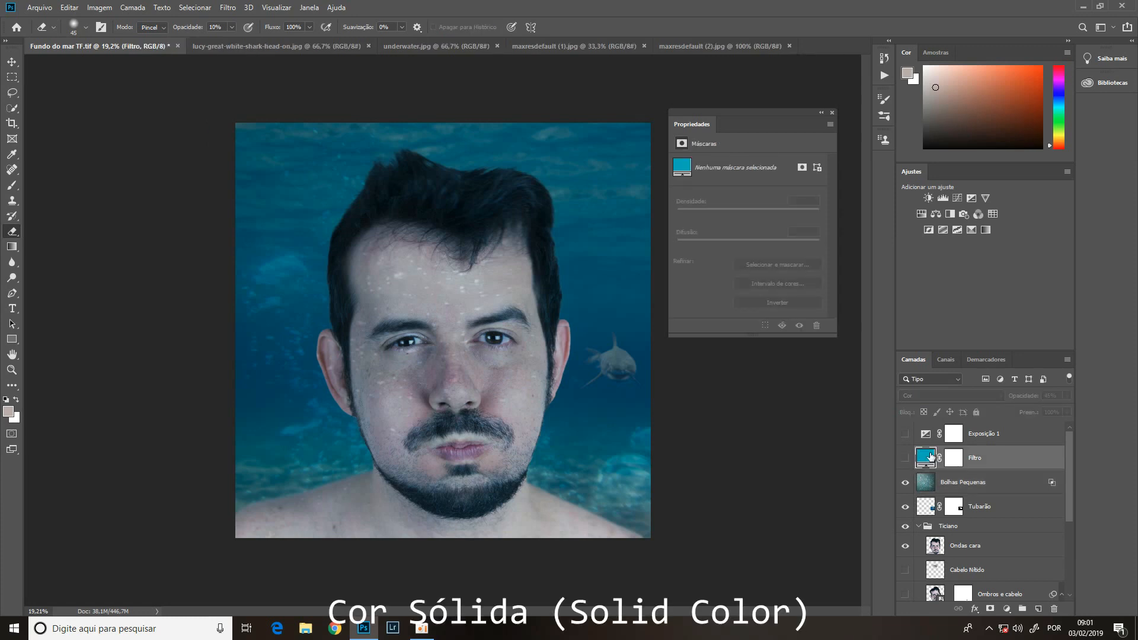
left_click(1006, 609)
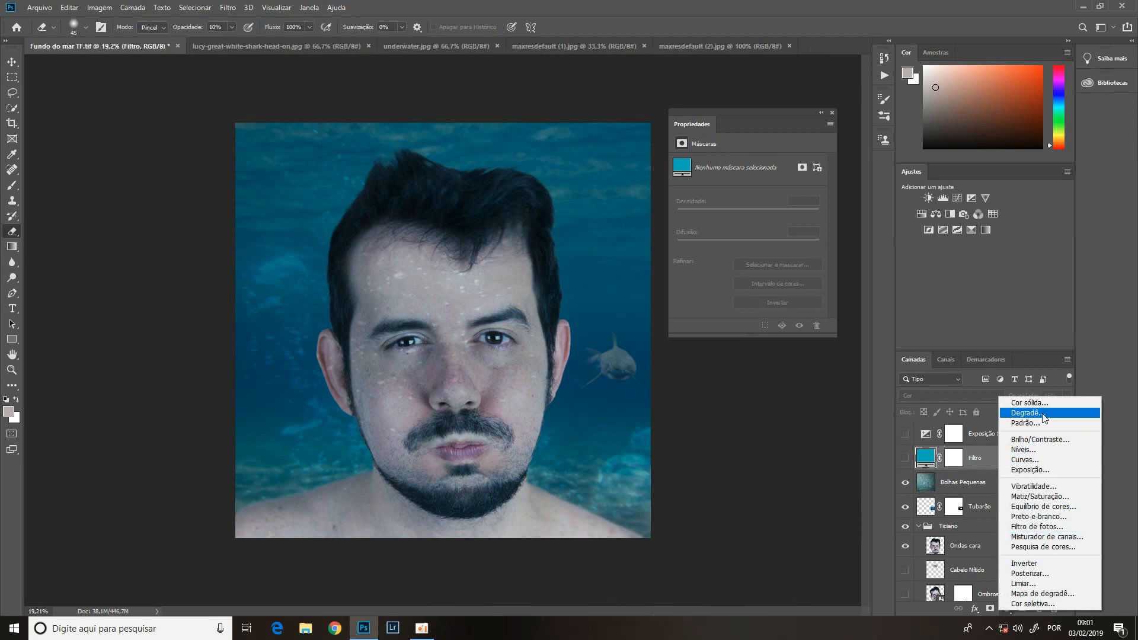
left_click(933, 459)
double_click(934, 459)
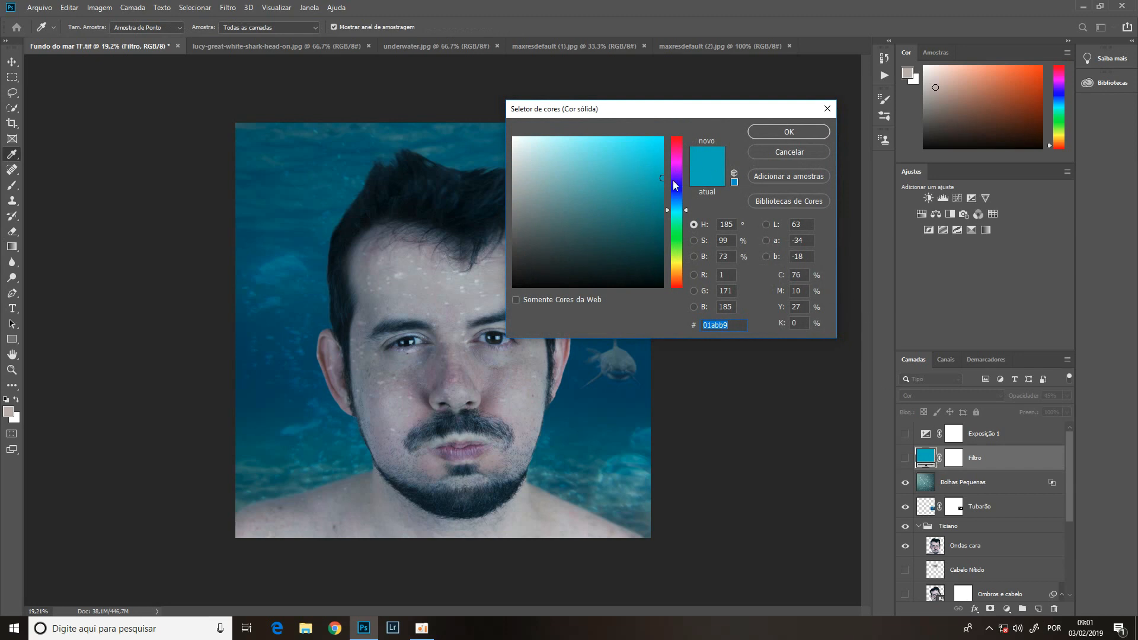
left_click(795, 131)
left_click(905, 458)
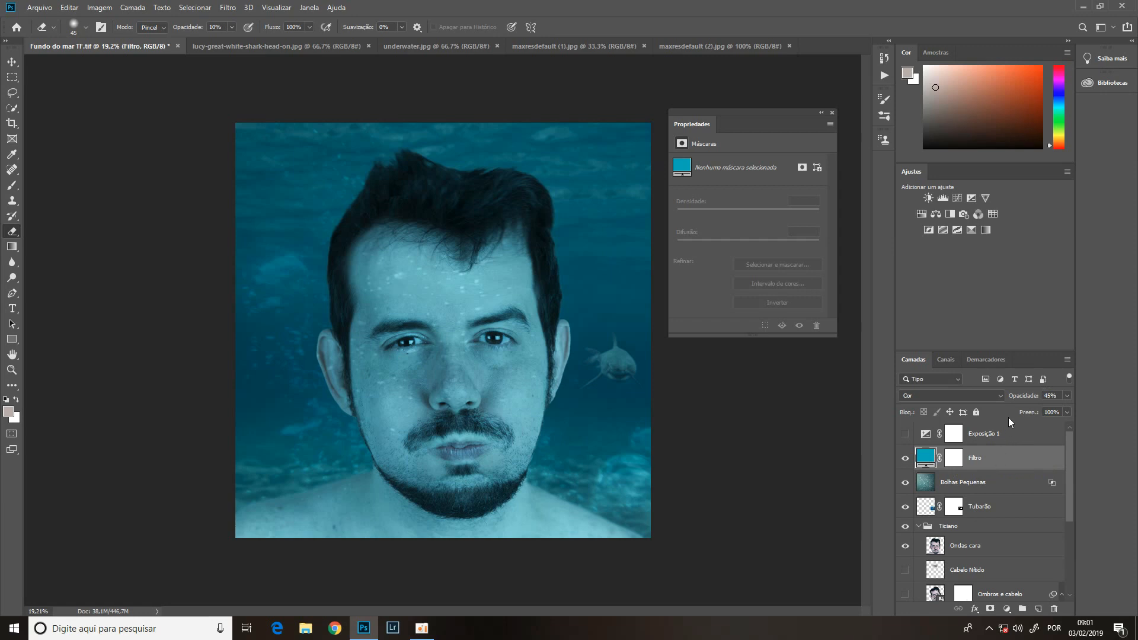
- Try the Filtro layer in Normal blend mode at 100% opacity to show the plain fill colour
left_click(999, 396)
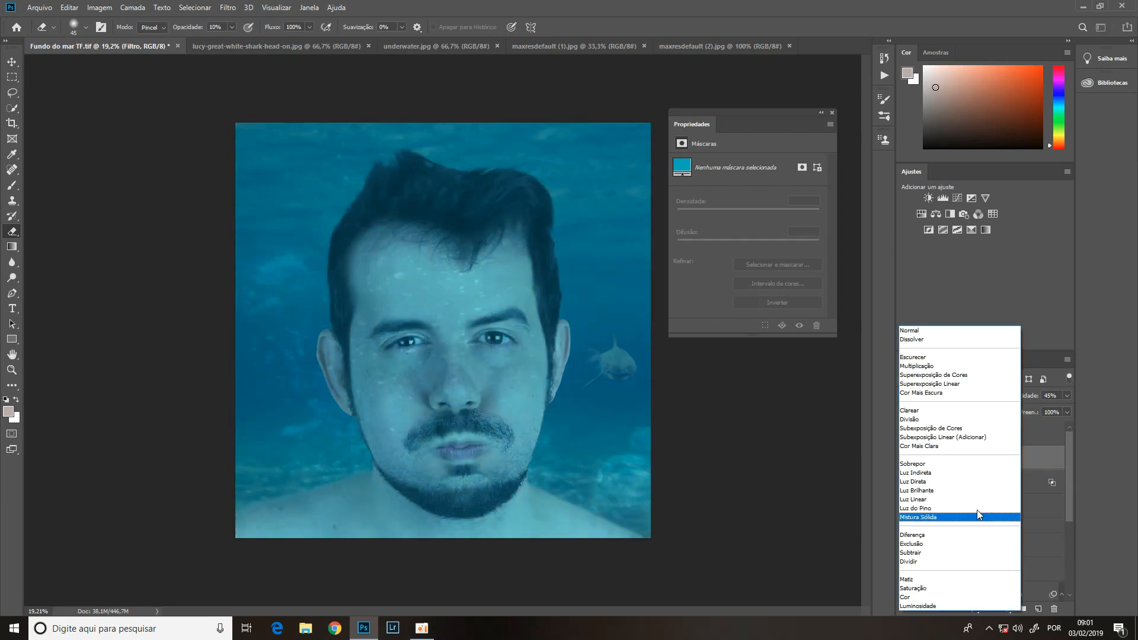
left_click(924, 597)
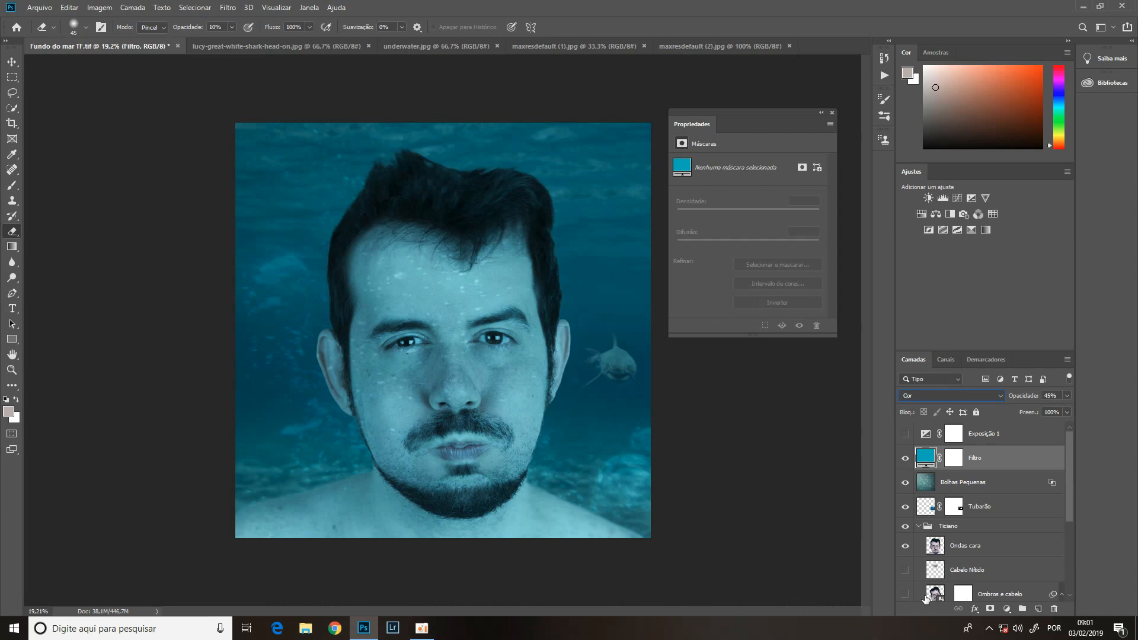
left_click(997, 397)
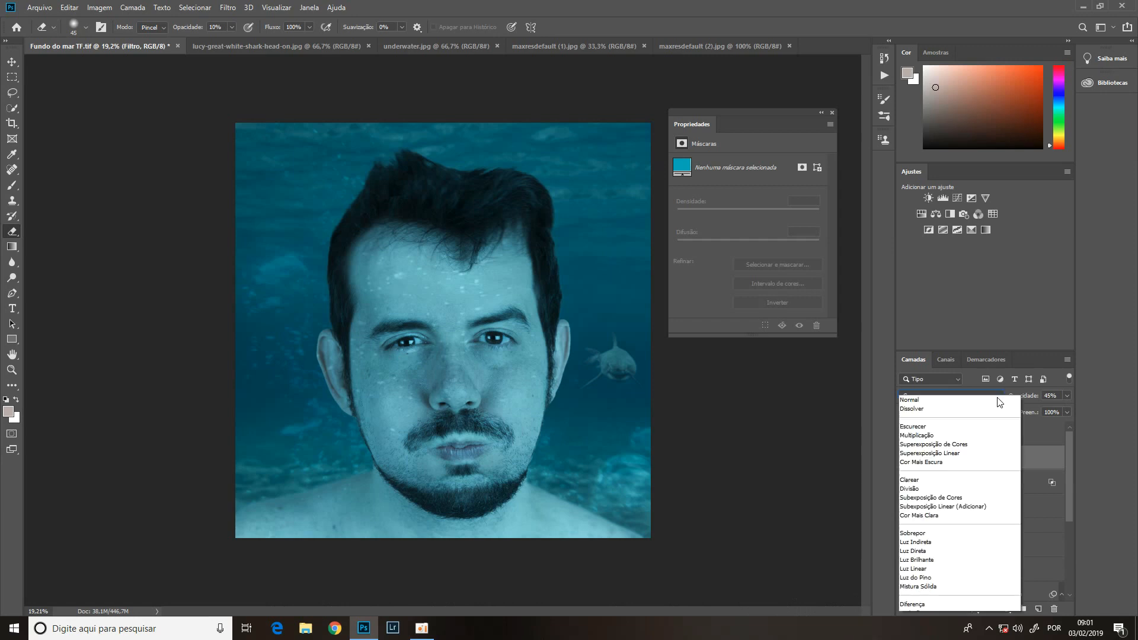
left_click(1007, 331)
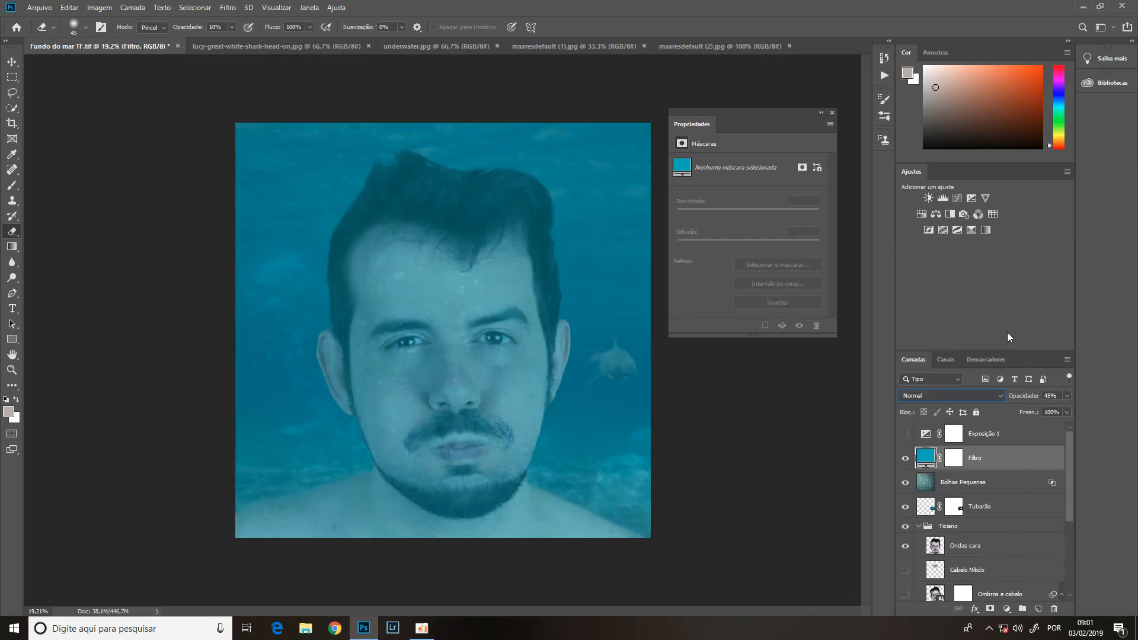
left_click(1026, 399)
type("100")
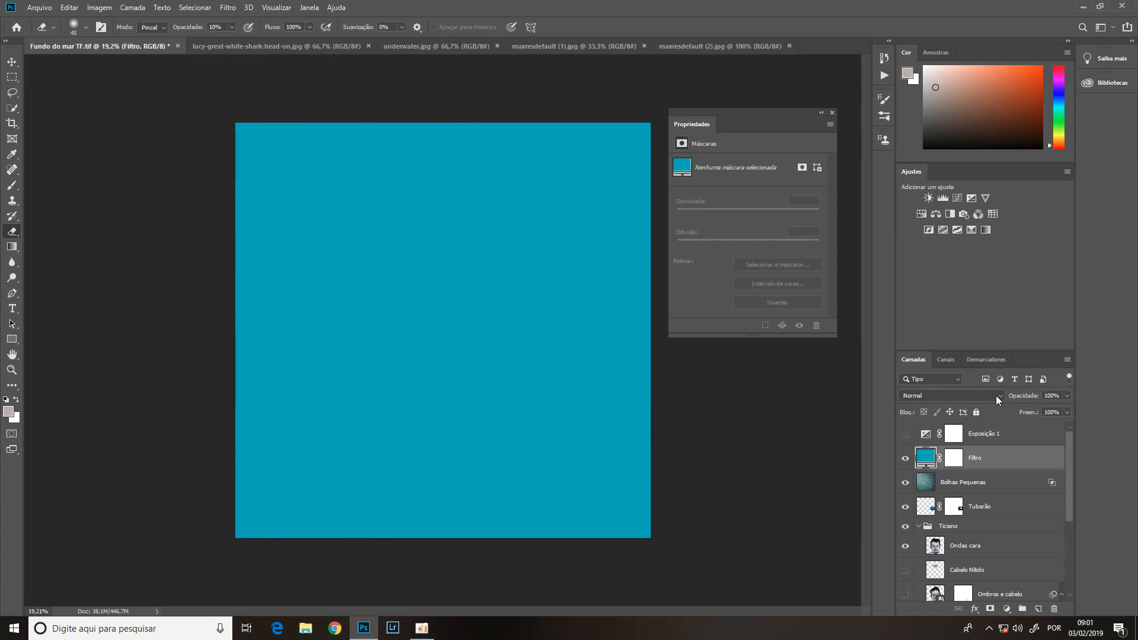
- Set the Filtro layer's blend mode to Cor, with opacity at 45%
left_click(996, 396)
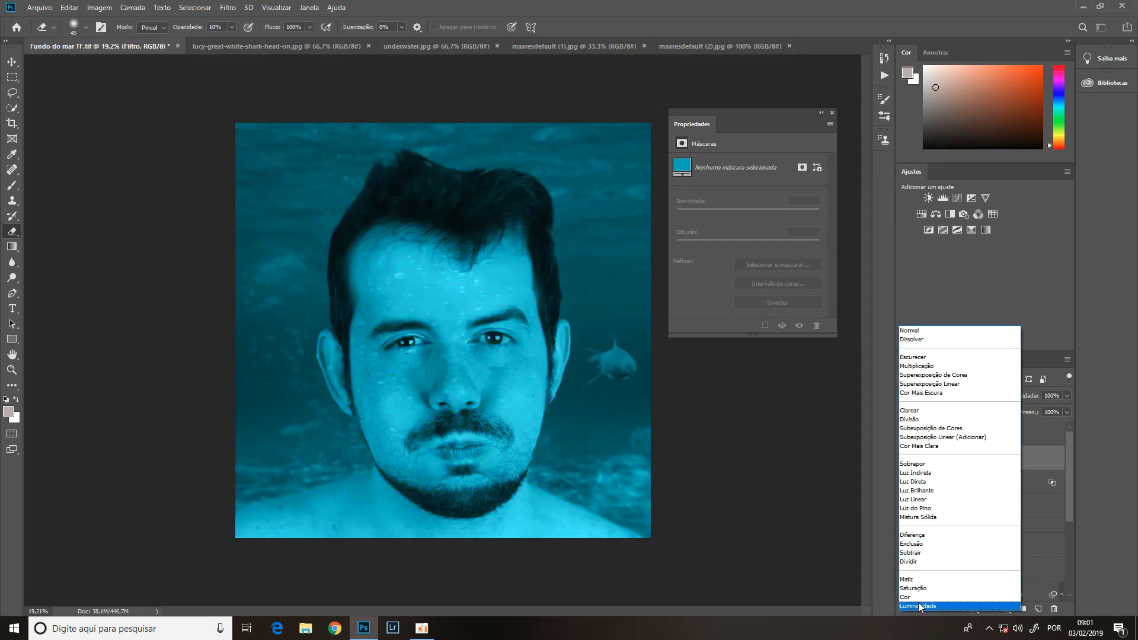
left_click(918, 597)
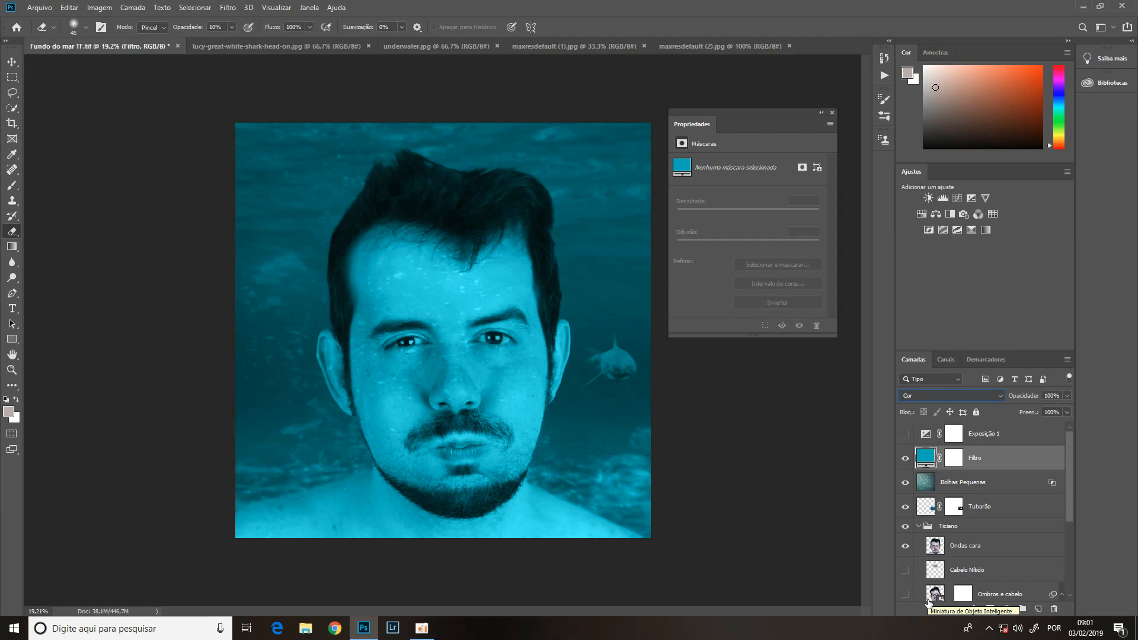
left_click(1031, 398)
type("45")
- Show the Exposição 1 adjustment layer, and add and undo an extra Exposição adjustment
left_click(905, 435)
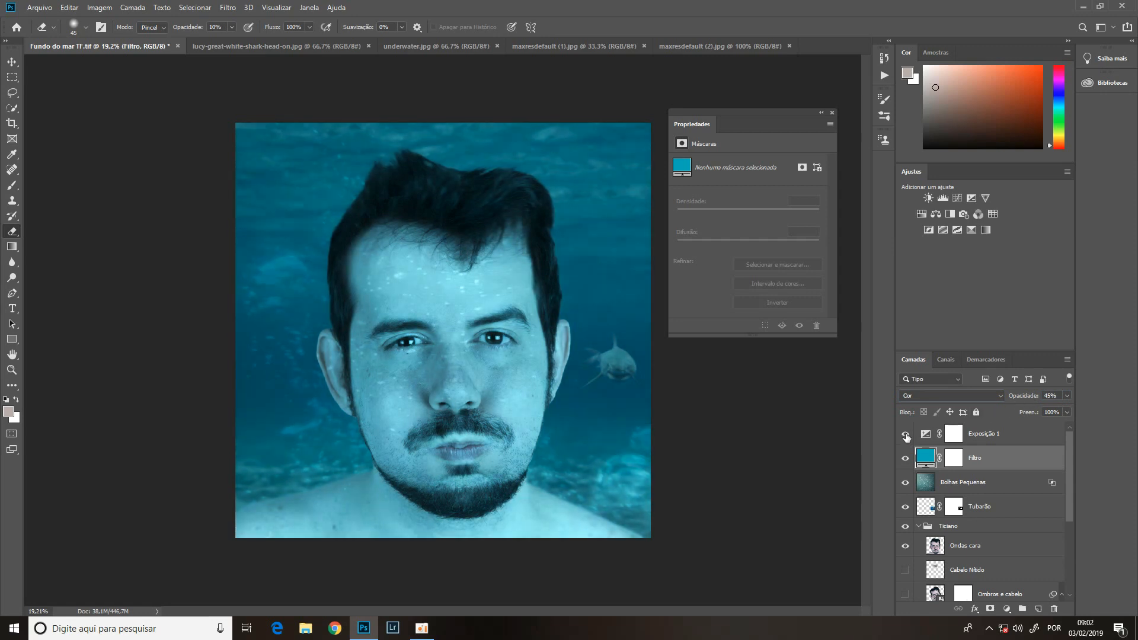
left_click(970, 199)
key("ctrl+z")
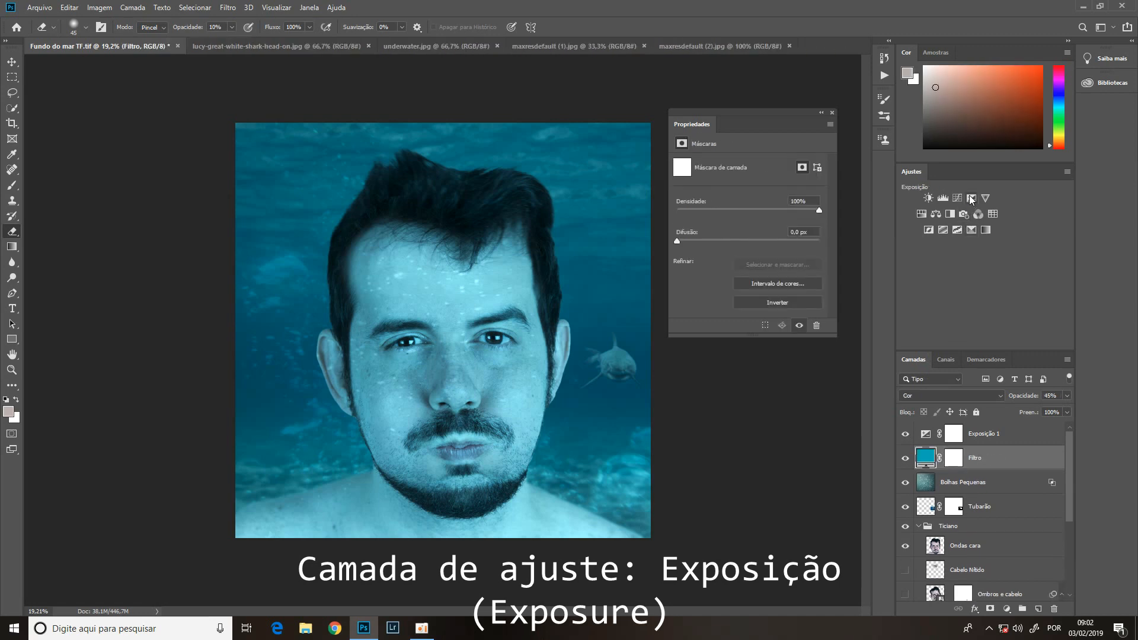
- Open the Exposição 1 layer's exposure settings and compare the image with the layer hidden and shown
left_click(924, 435)
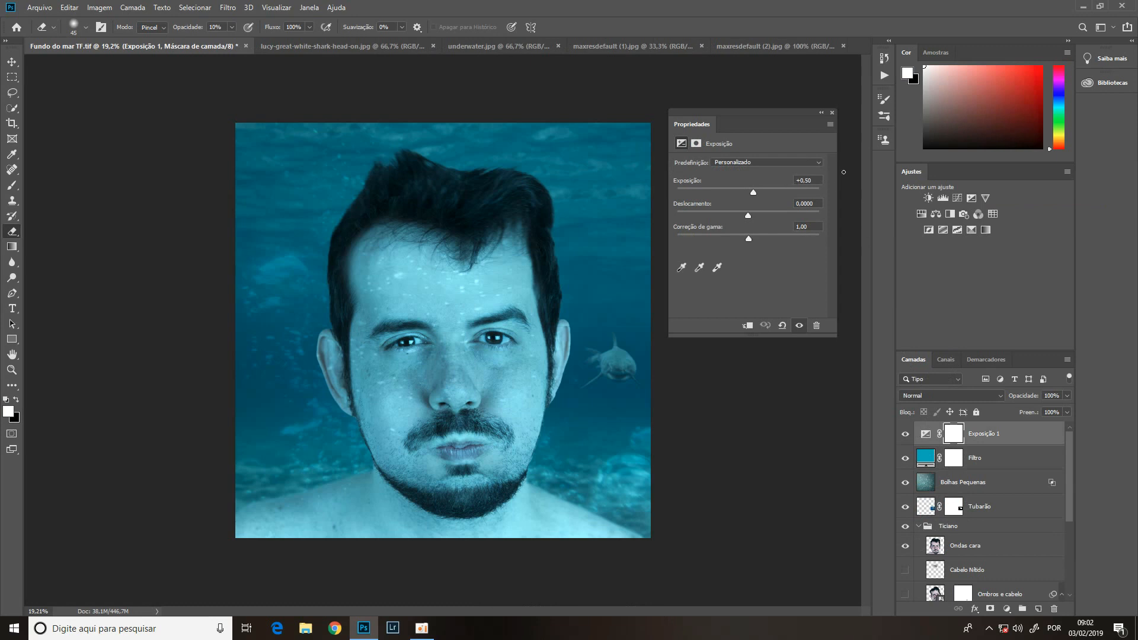
left_click(904, 434)
left_click(905, 434)
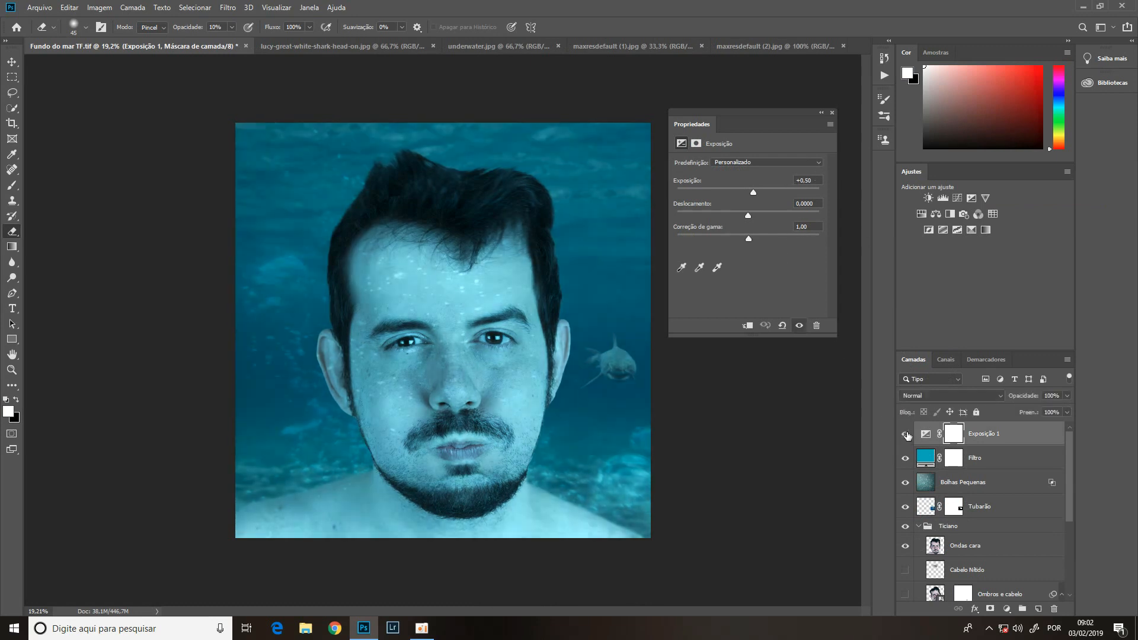